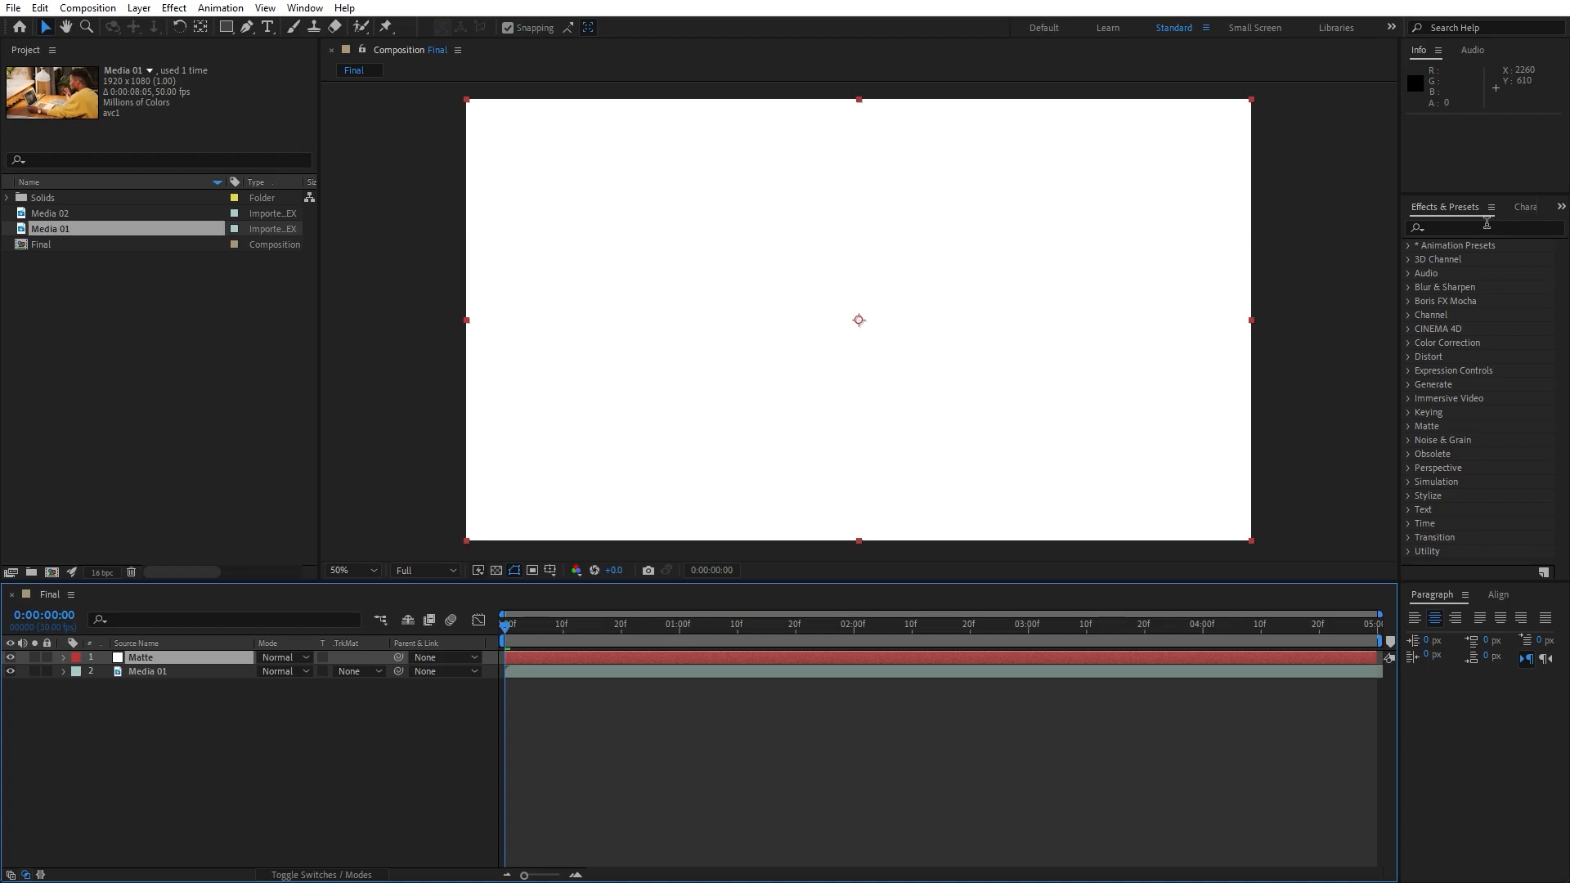
# - Find the Radial Wipe transition among the effects and apply it to the Matte layer
pyautogui.click(304, 7)
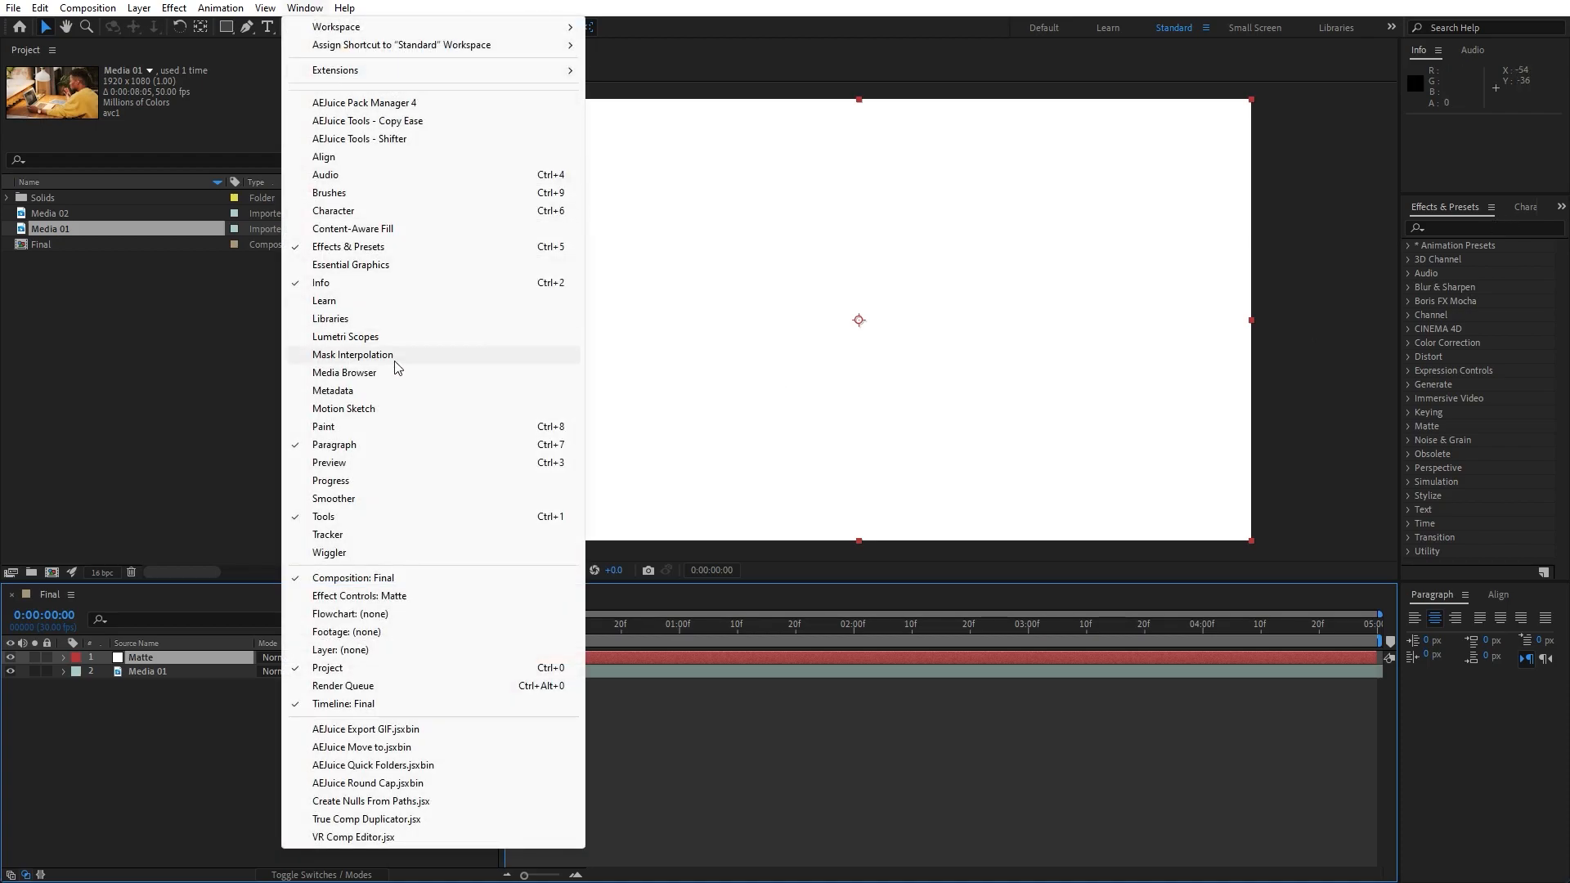
pyautogui.click(355, 250)
pyautogui.write('radial w')
pyautogui.moveTo(1458, 316); pyautogui.dragTo(150, 662)
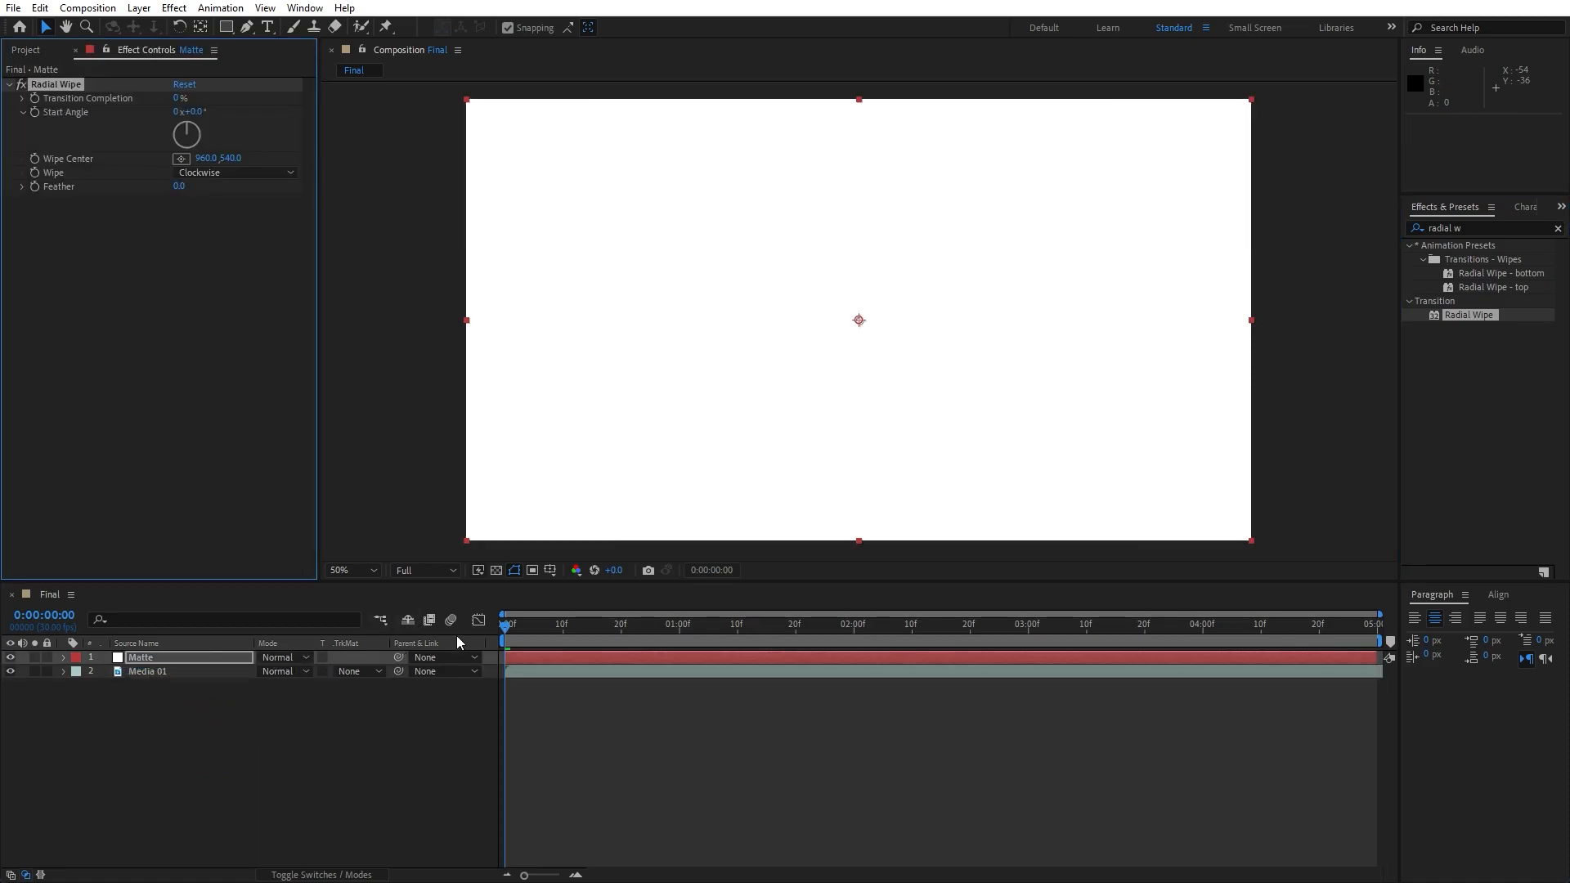
# - Animate the Matte layer's Radial Wipe Transition Completion from 100% at 0:00:00:00 to 0% at 0:00:02:00 and check the wipe around 25 frames
pyautogui.moveTo(509, 636); pyautogui.dragTo(859, 642)
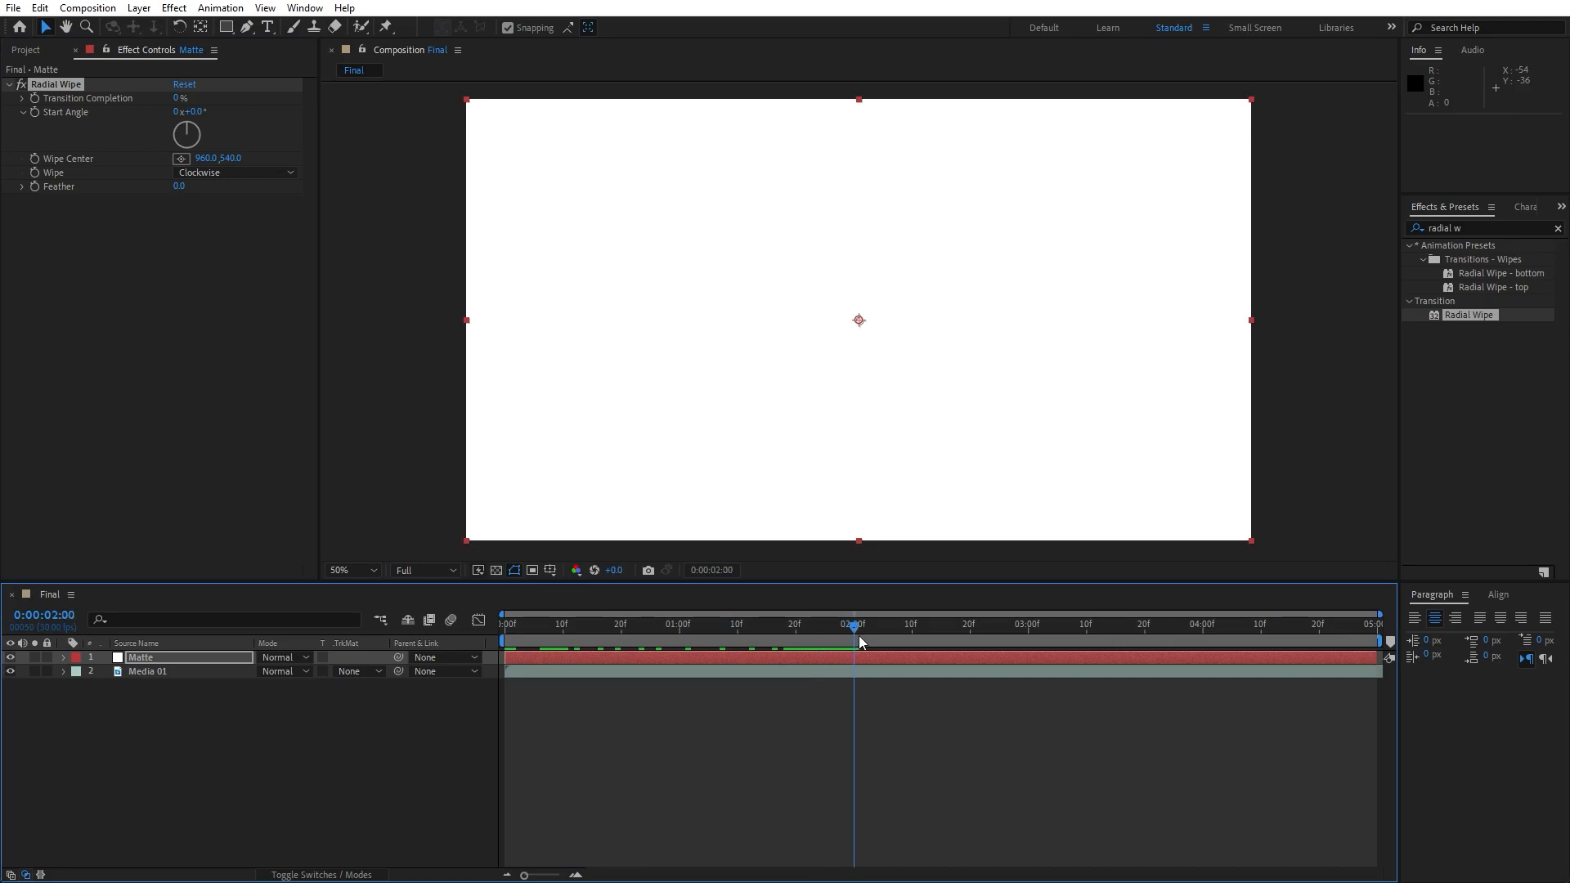
pyautogui.click(35, 99)
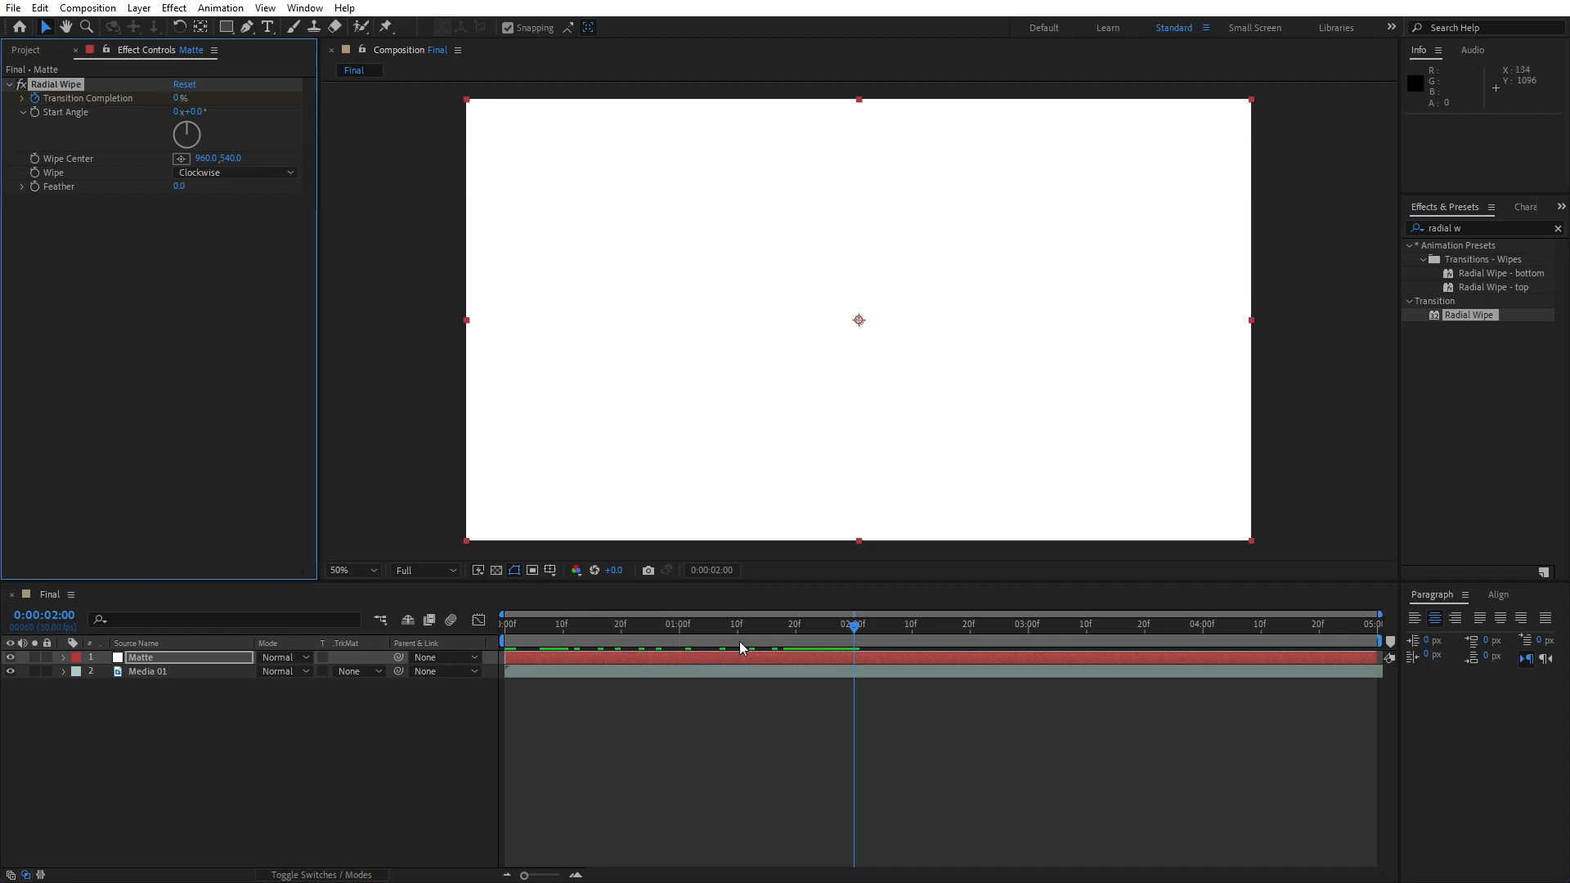
pyautogui.moveTo(823, 631); pyautogui.dragTo(391, 553)
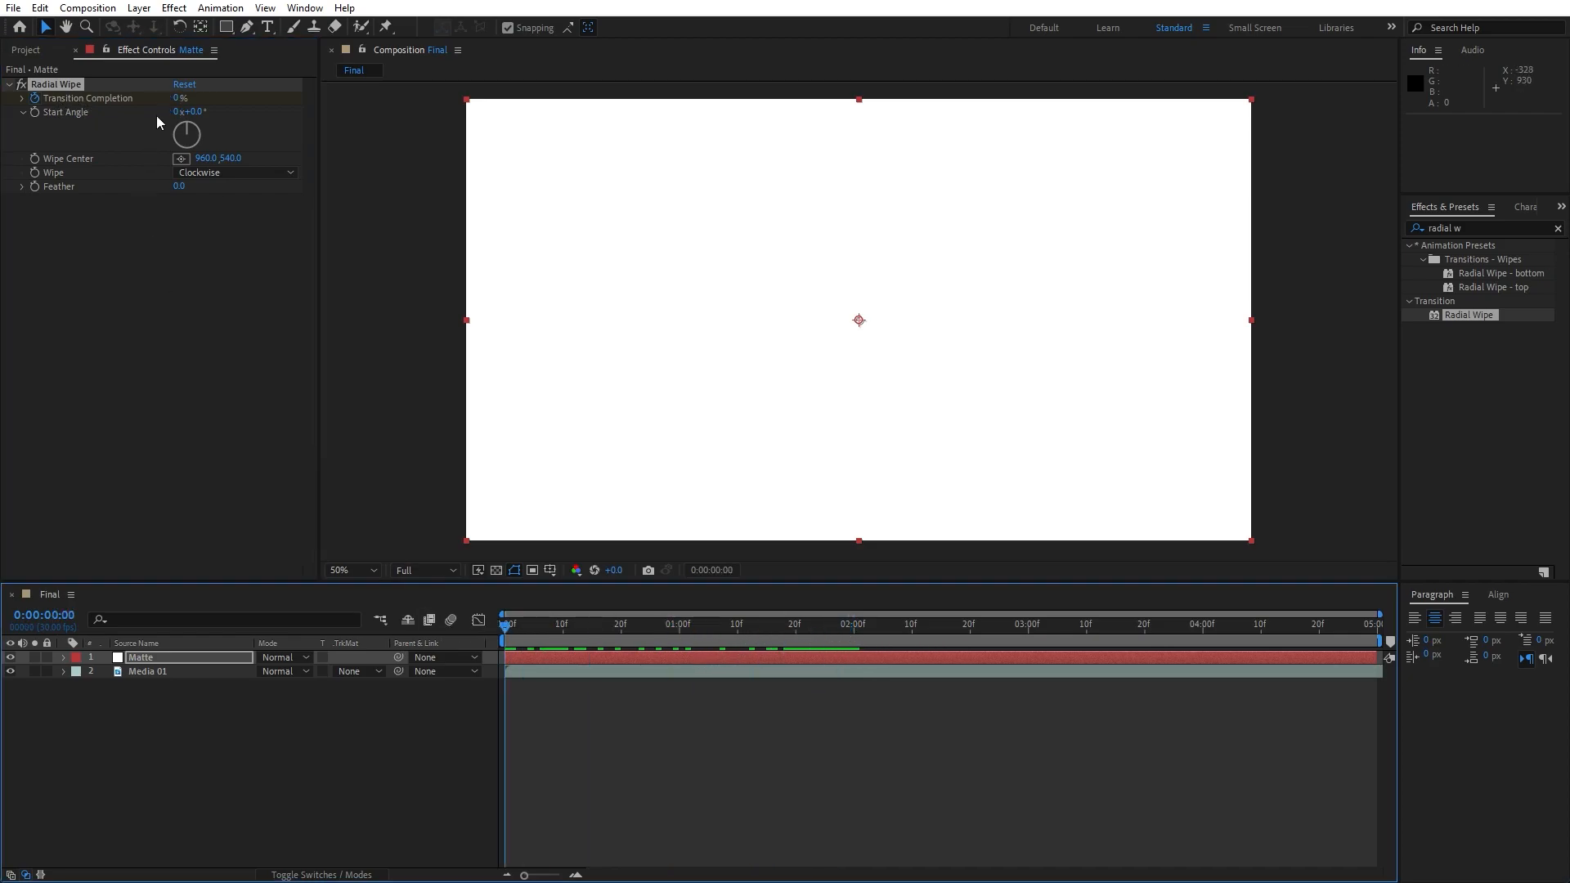
pyautogui.click(177, 98)
pyautogui.write('10')
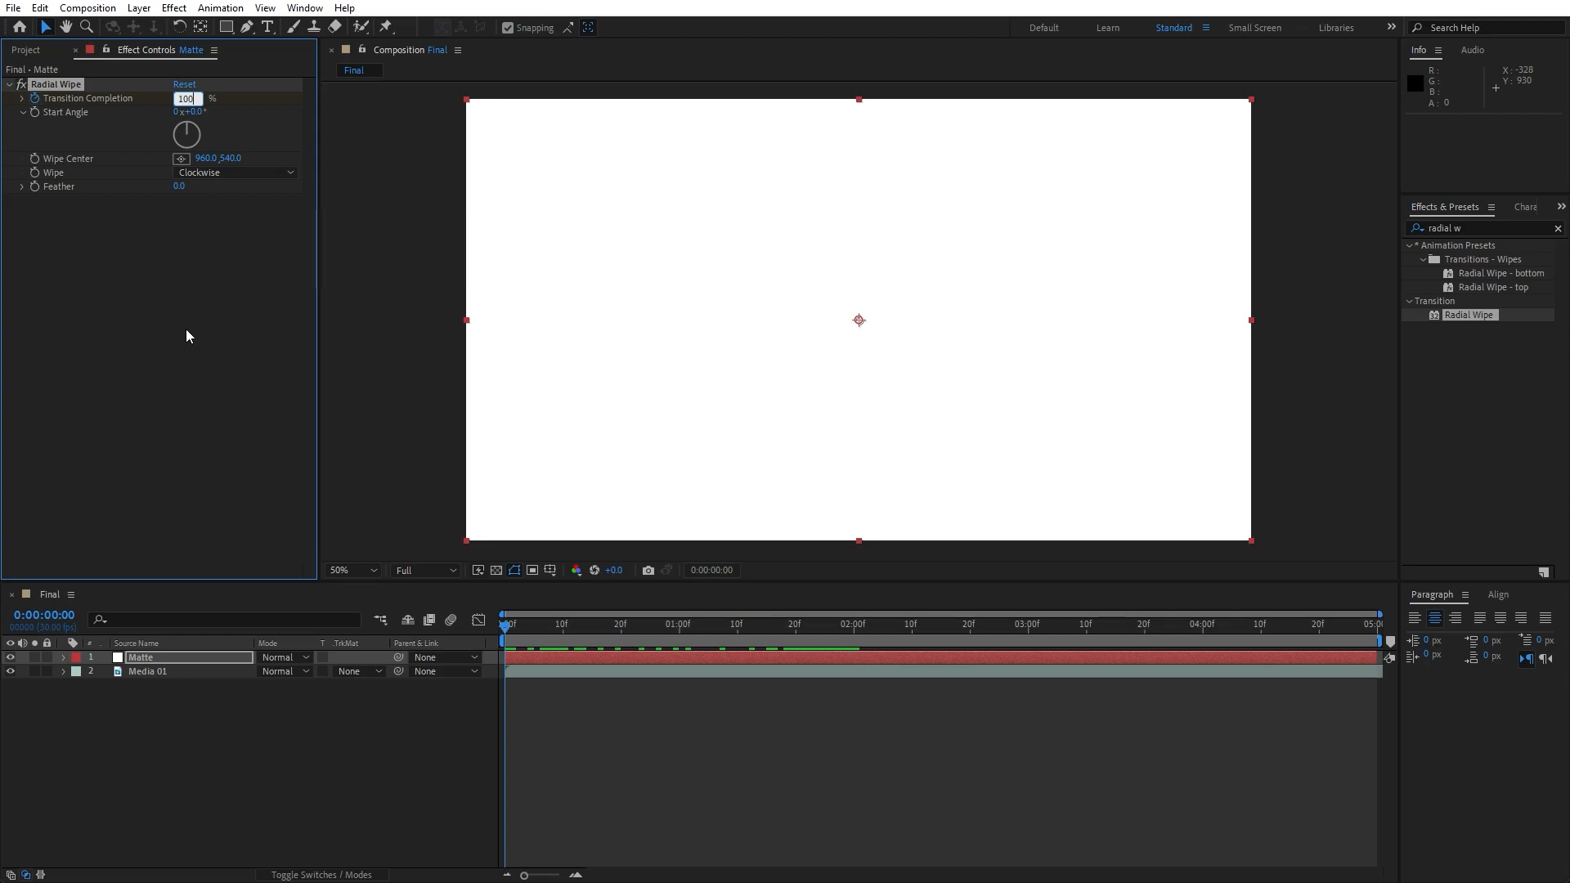
pyautogui.write('0')
pyautogui.press('Return')
pyautogui.moveTo(547, 631); pyautogui.dragTo(650, 627)
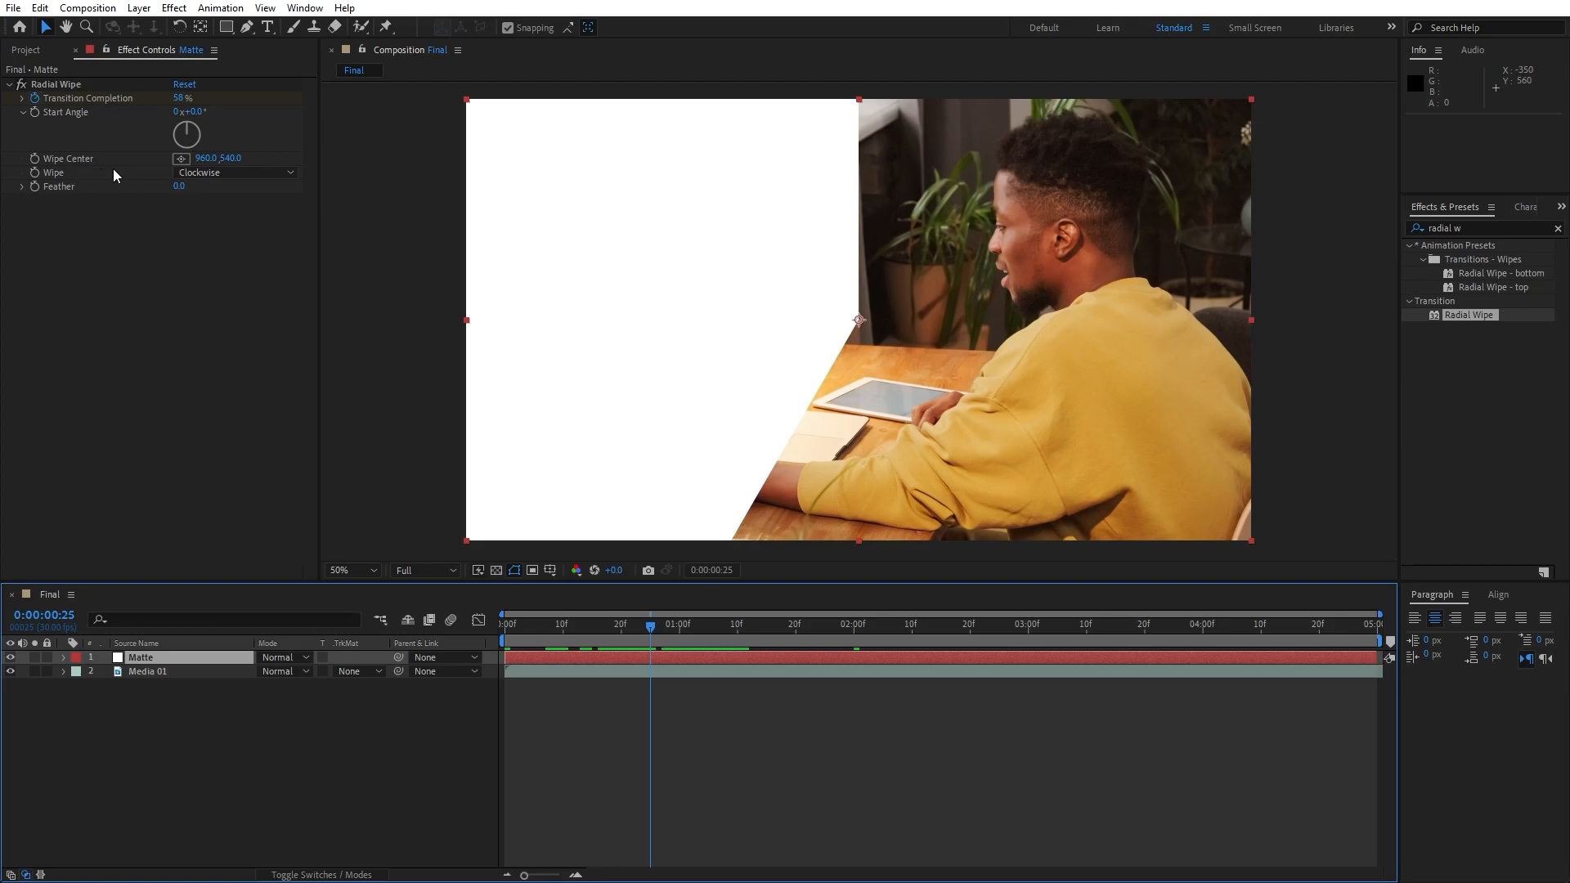
# - Try the Counterclockwise direction for the Radial Wipe and restore Clockwise
pyautogui.click(222, 174)
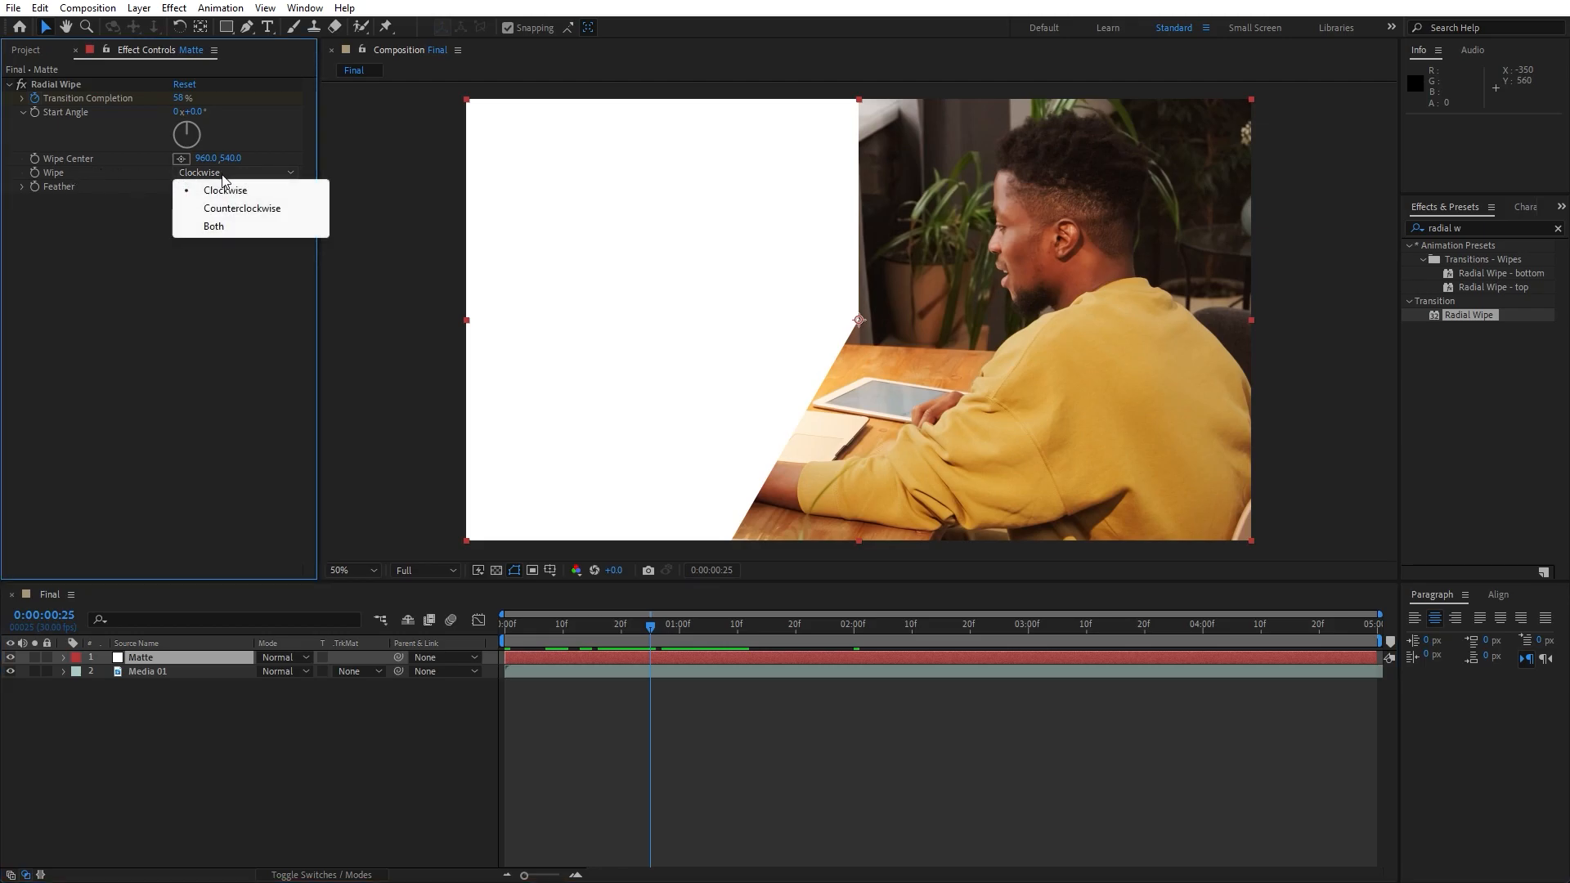
pyautogui.click(232, 212)
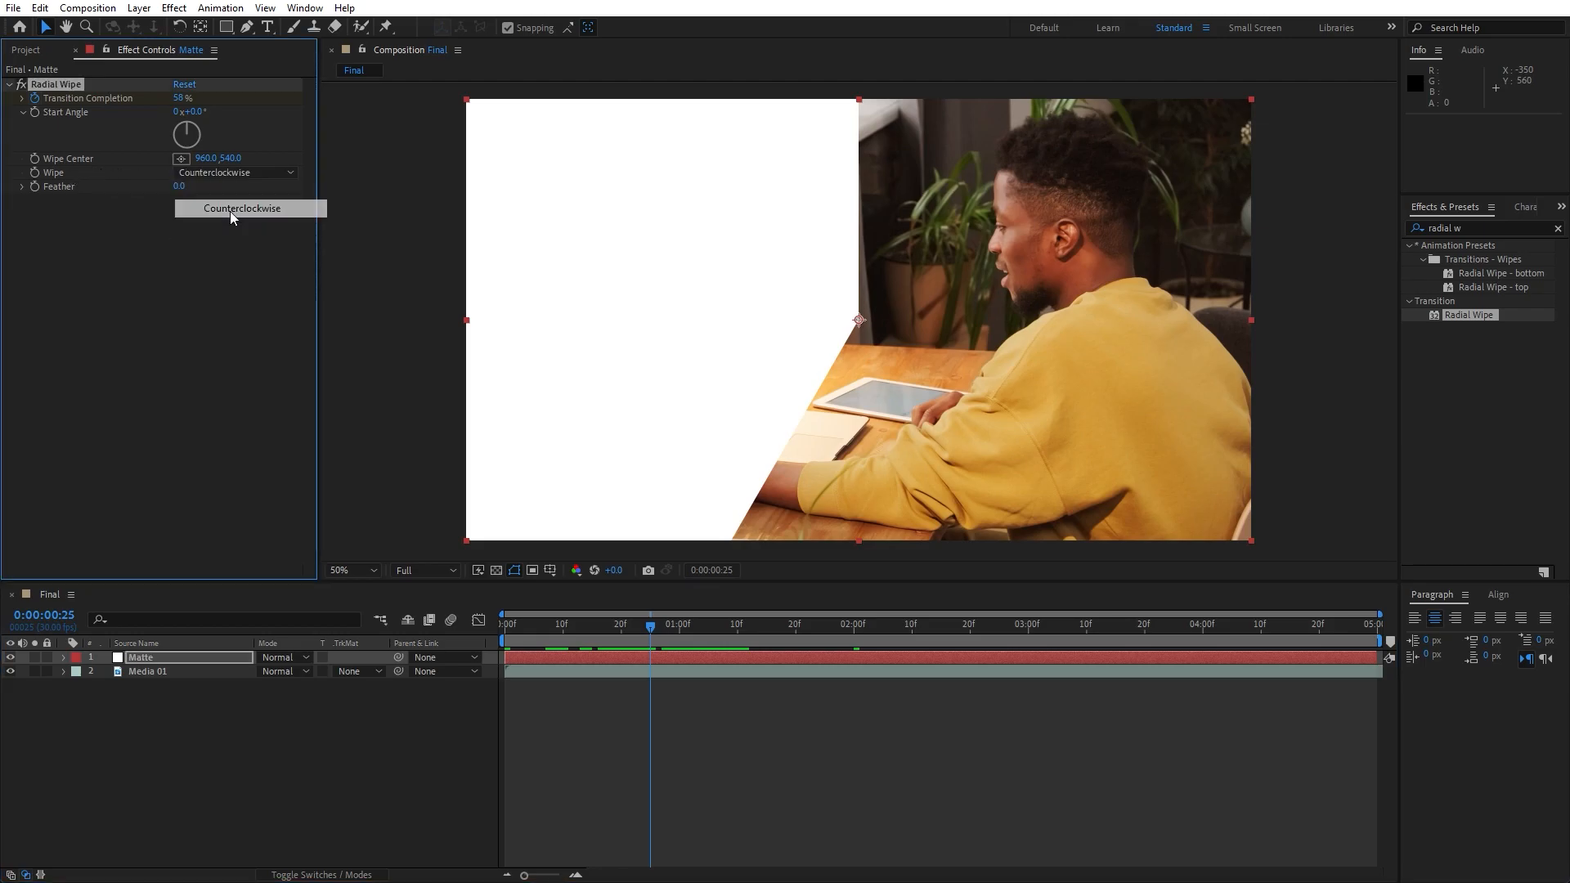
pyautogui.click(258, 173)
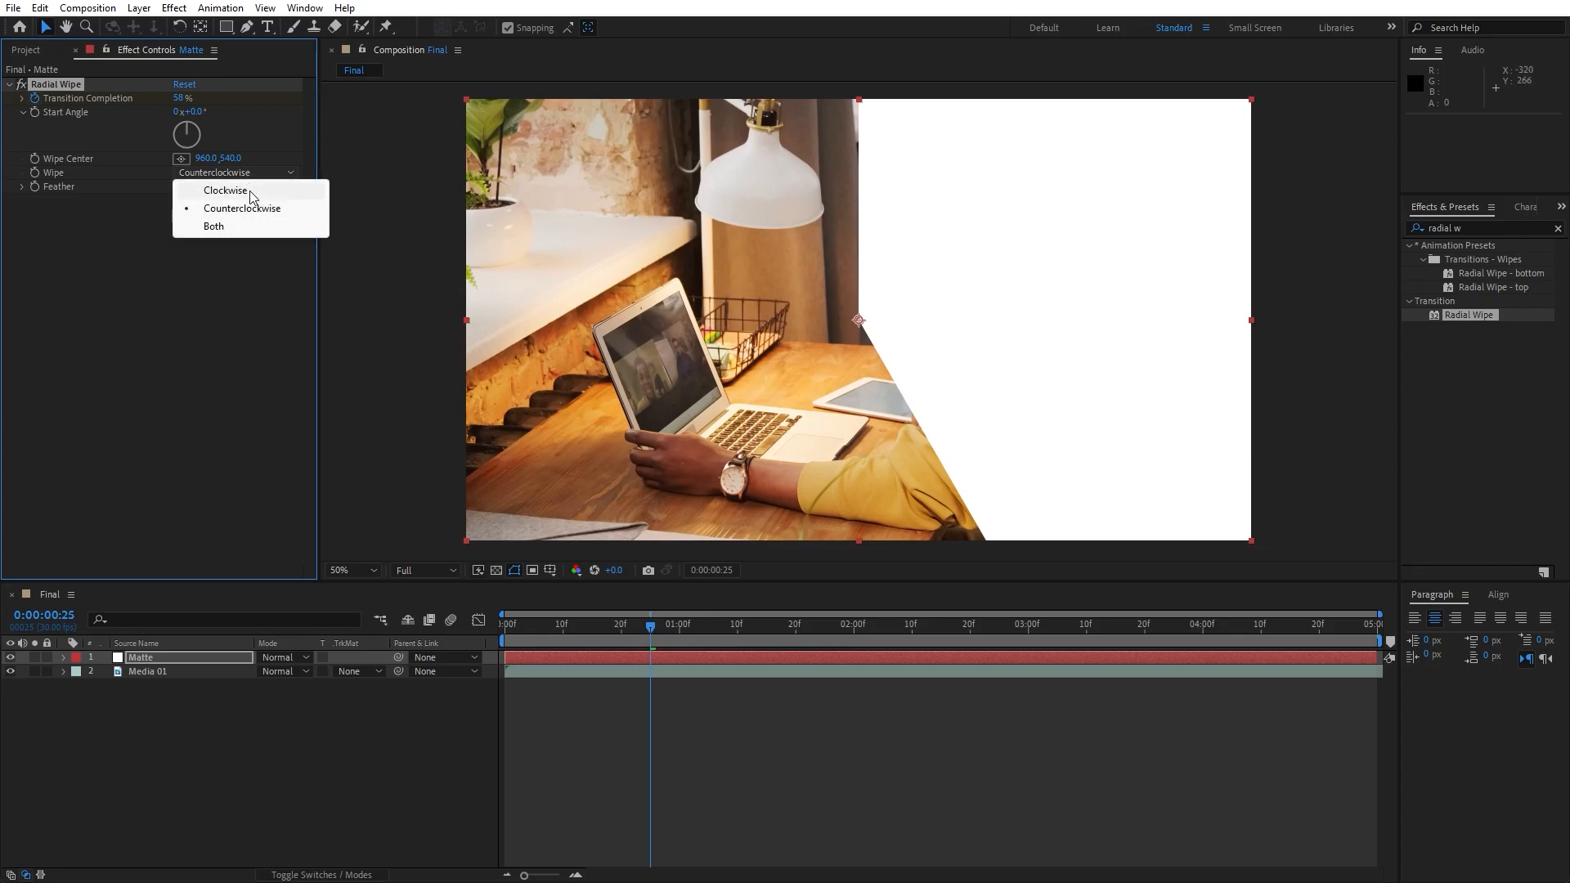
pyautogui.click(226, 191)
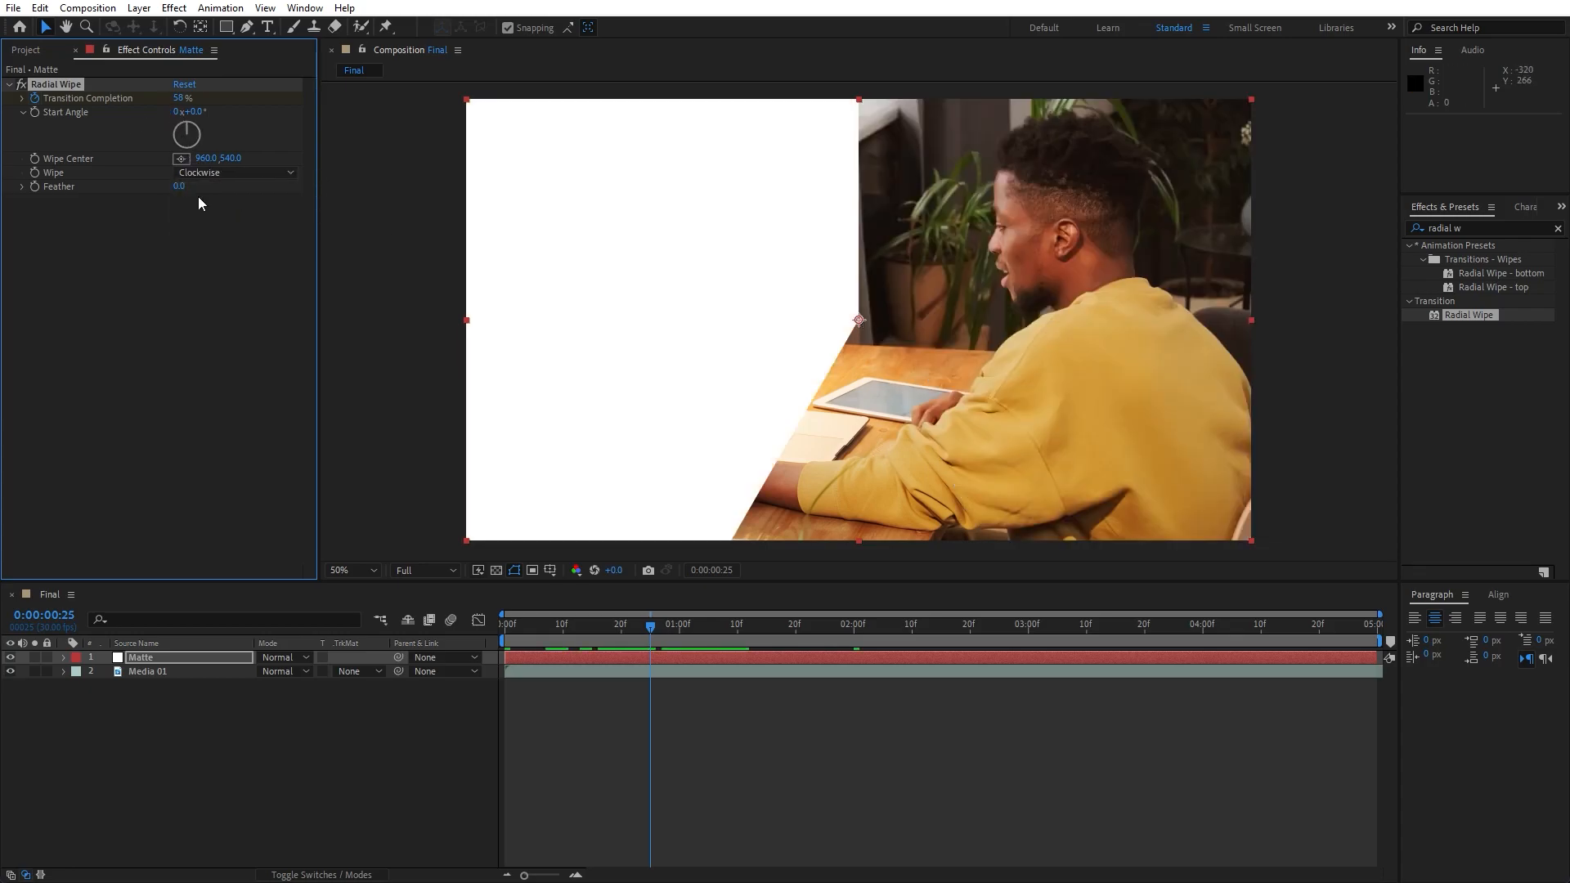
# - Reveal the Matte layer's Transition Completion keyframes and apply Easy Ease to both of them
pyautogui.click(196, 765)
pyautogui.click(161, 661)
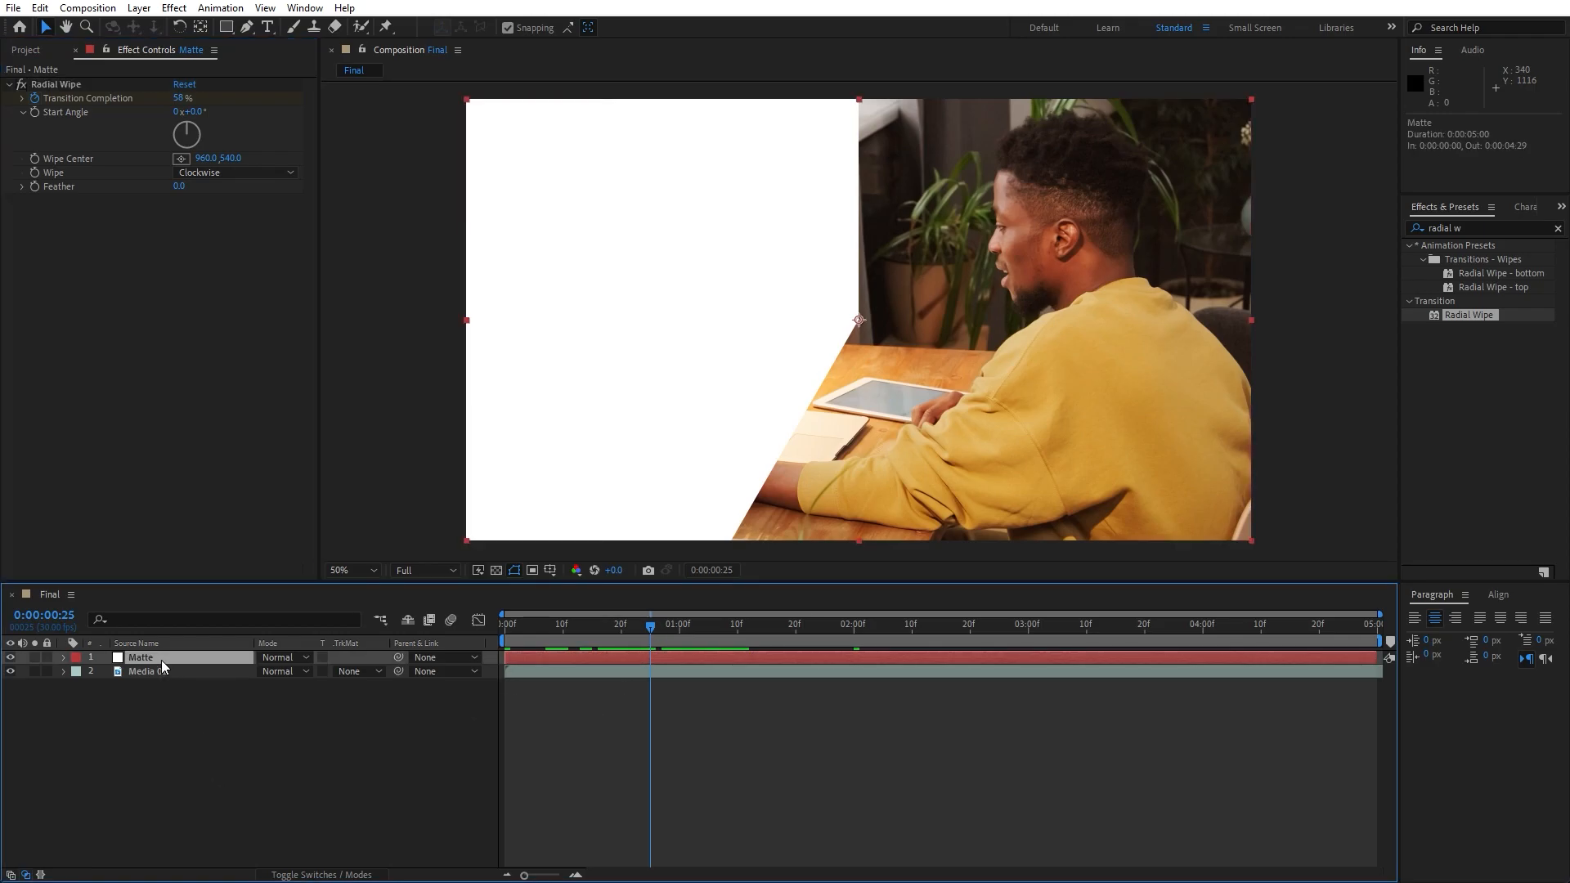
pyautogui.press('u')
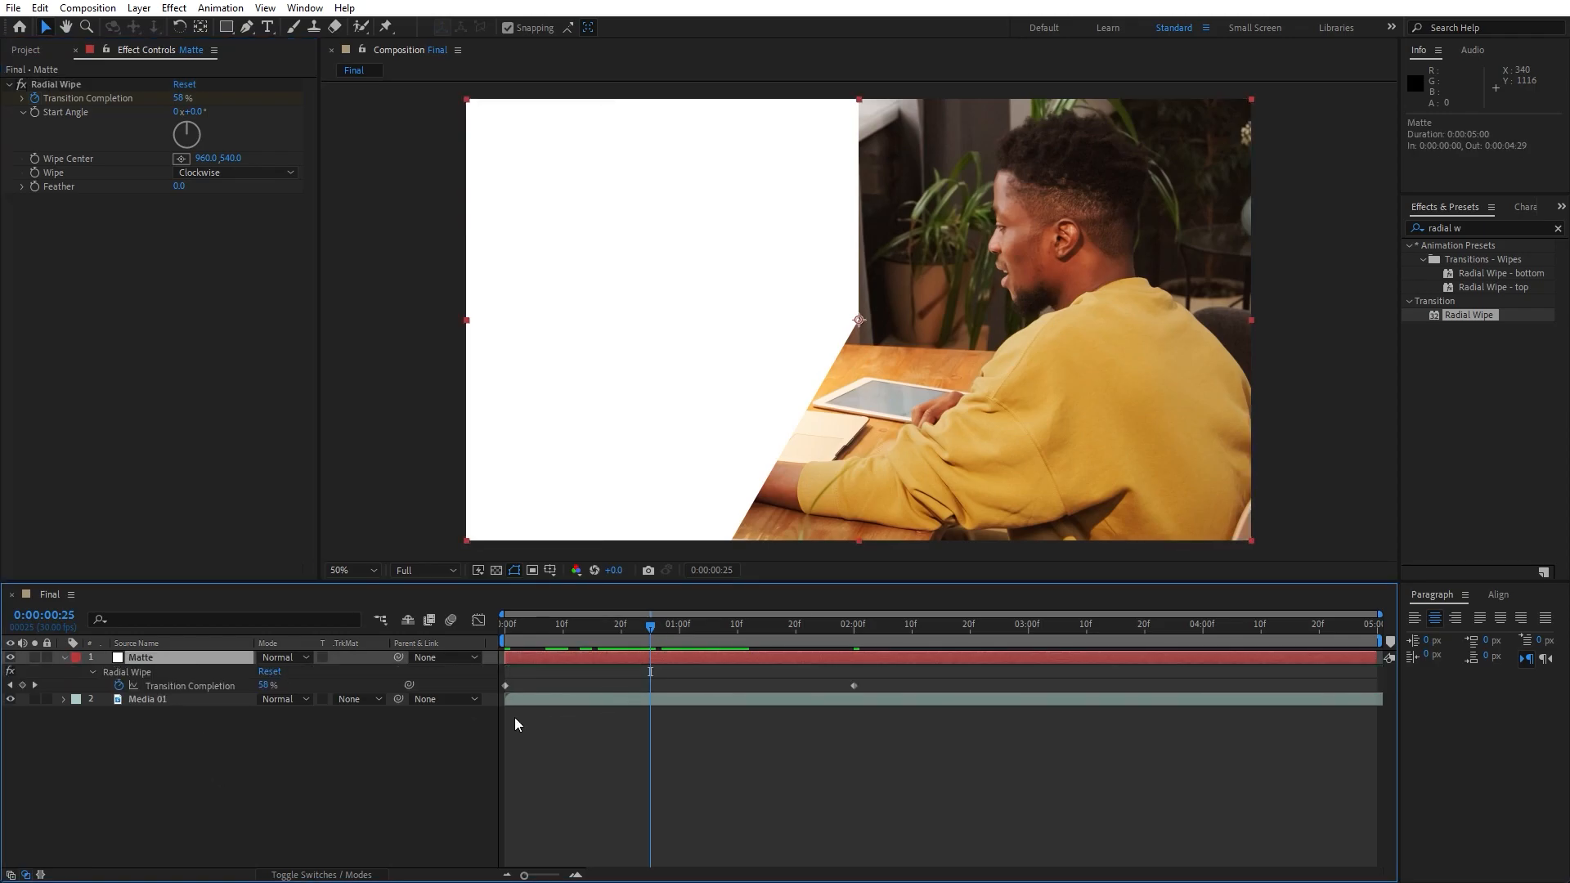
pyautogui.moveTo(912, 675); pyautogui.dragTo(406, 735)
pyautogui.press('F9')
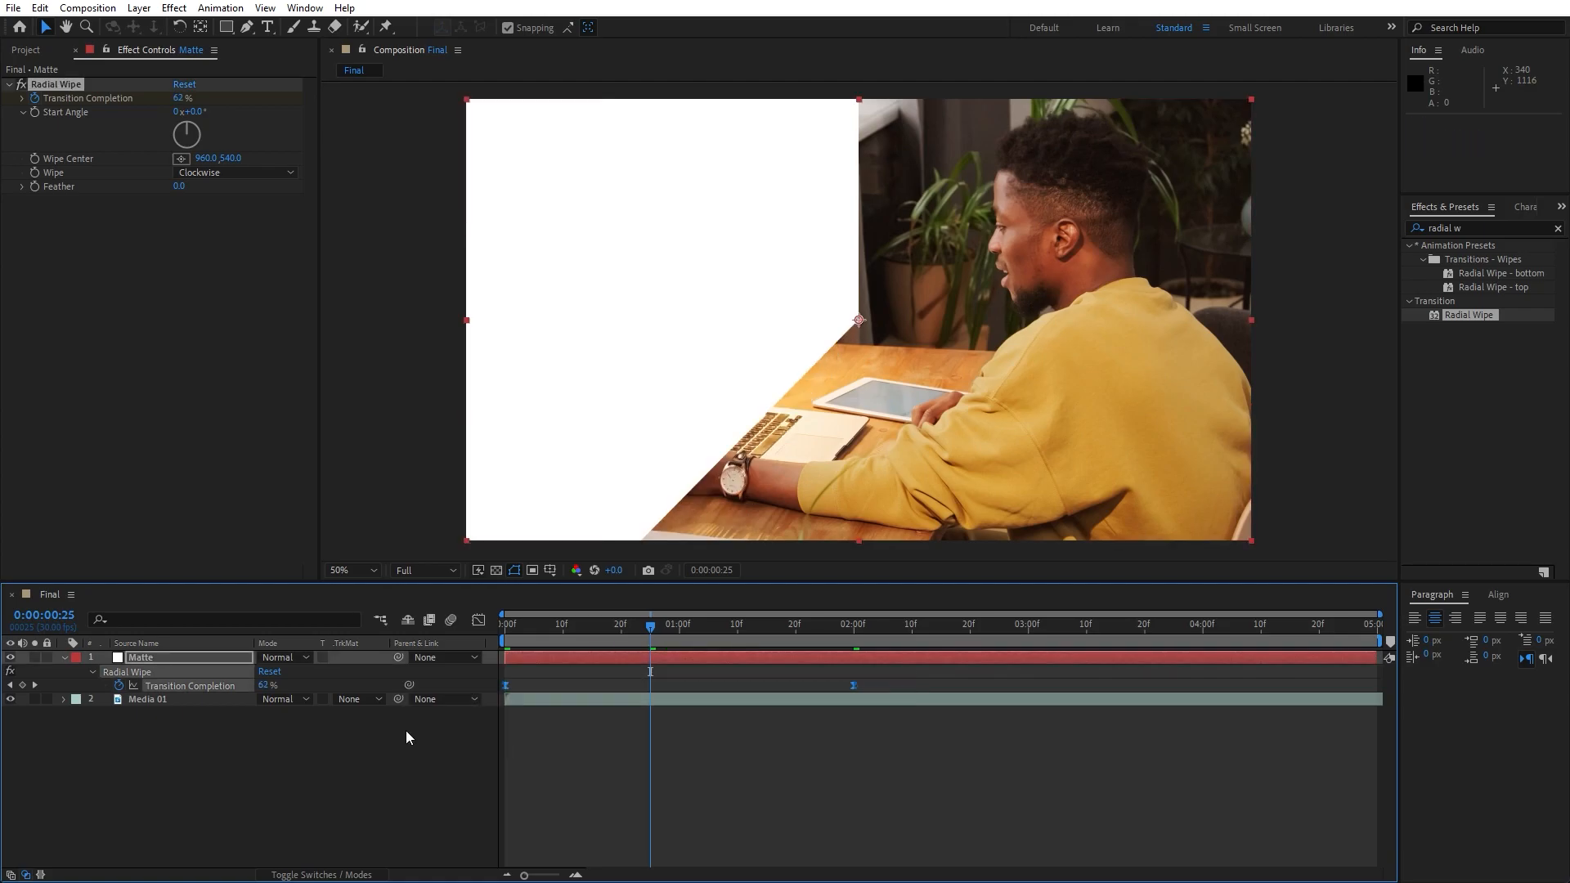
# - Shape the Transition Completion speed graph into a sharp peak at 0:00:01:00 by pulling both keyframes' influence handles to the middle
pyautogui.click(480, 621)
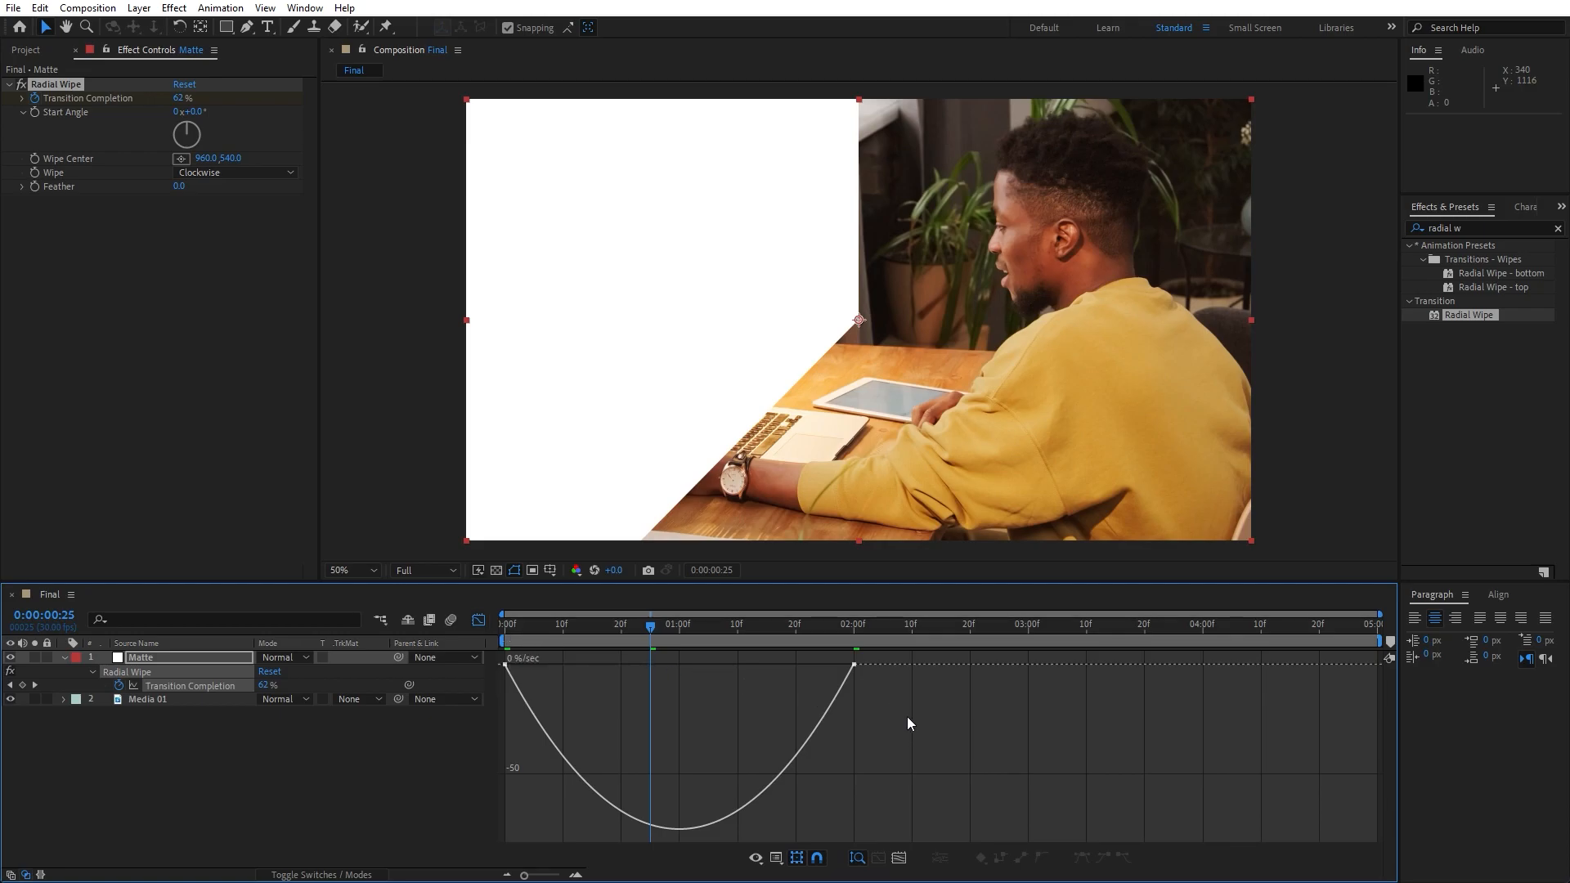
pyautogui.moveTo(656, 636); pyautogui.dragTo(680, 640)
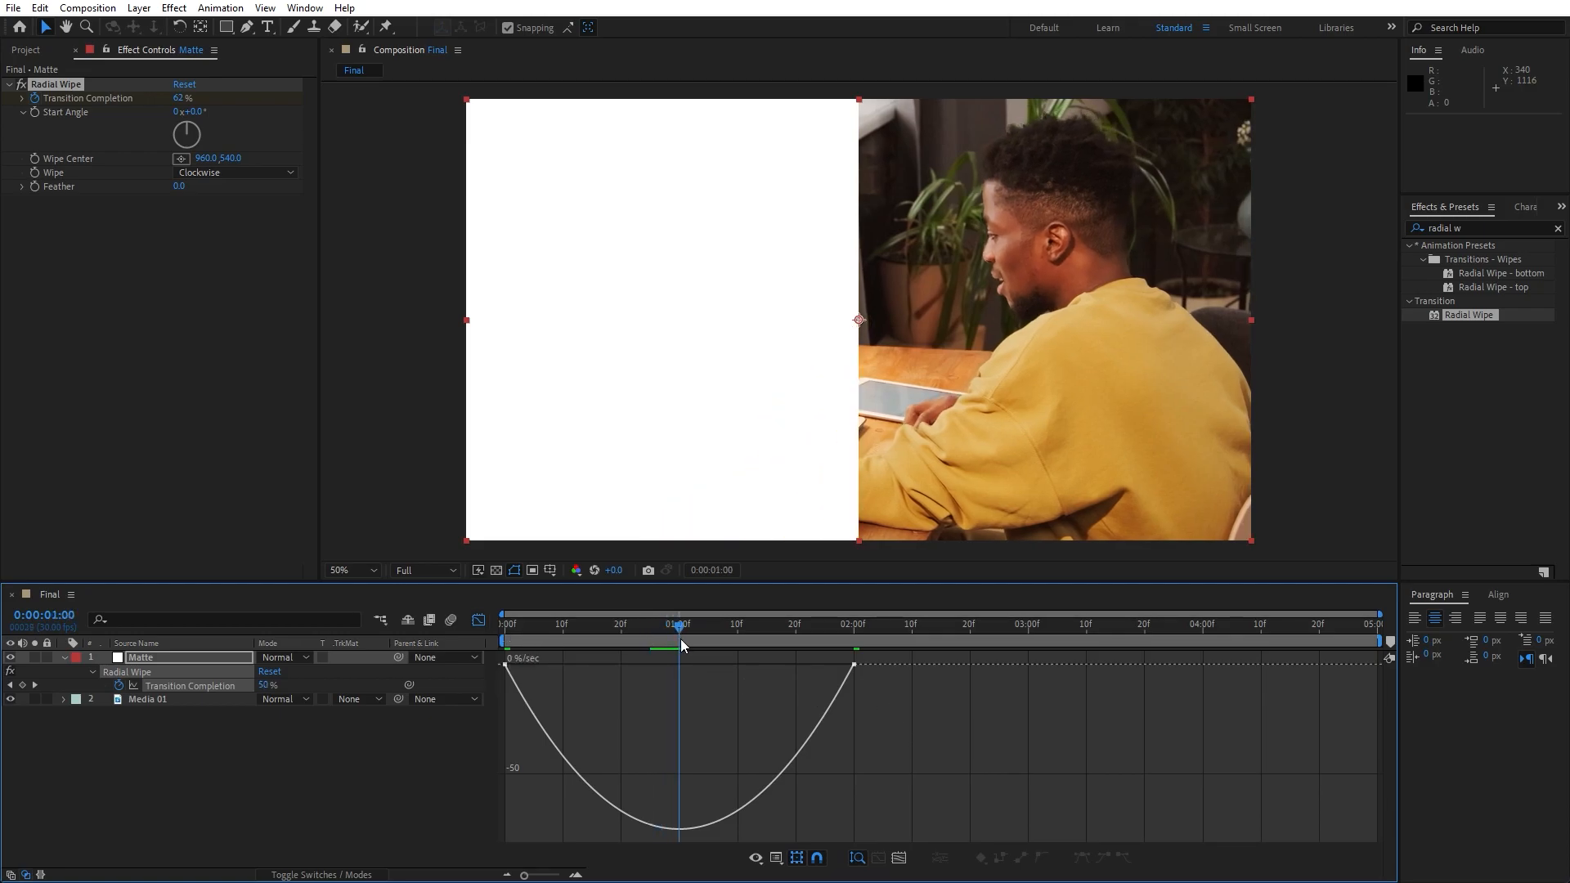
pyautogui.moveTo(929, 714); pyautogui.dragTo(678, 666)
pyautogui.press('Home')
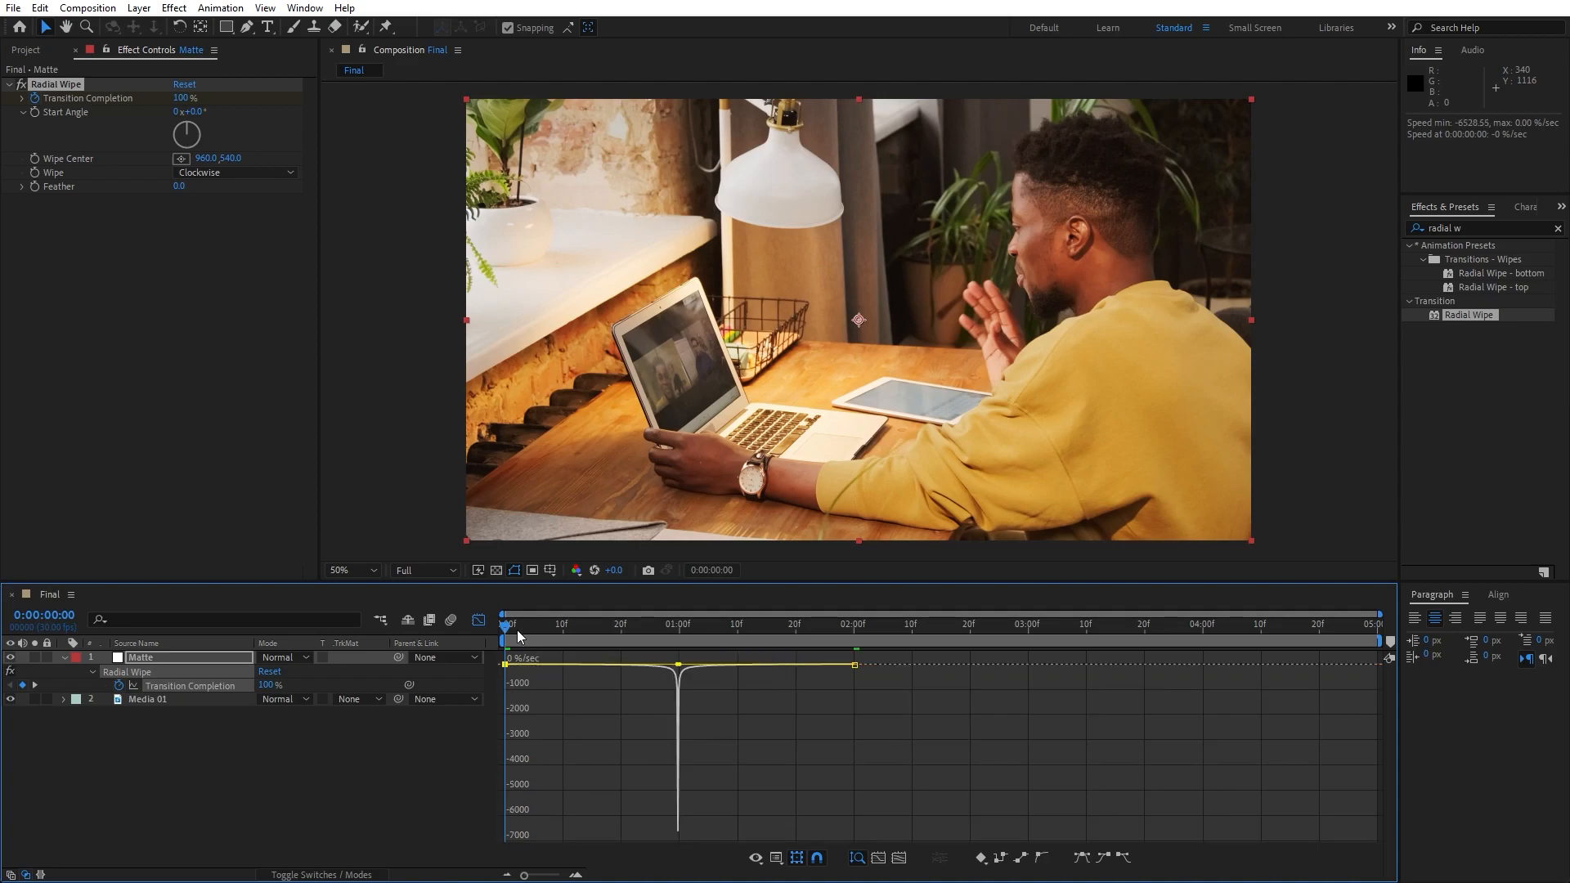
pyautogui.click(478, 620)
# - Play back and scrub the eased Radial Wipe animation from the start of the composition
pyautogui.click(404, 744)
pyautogui.press('space')
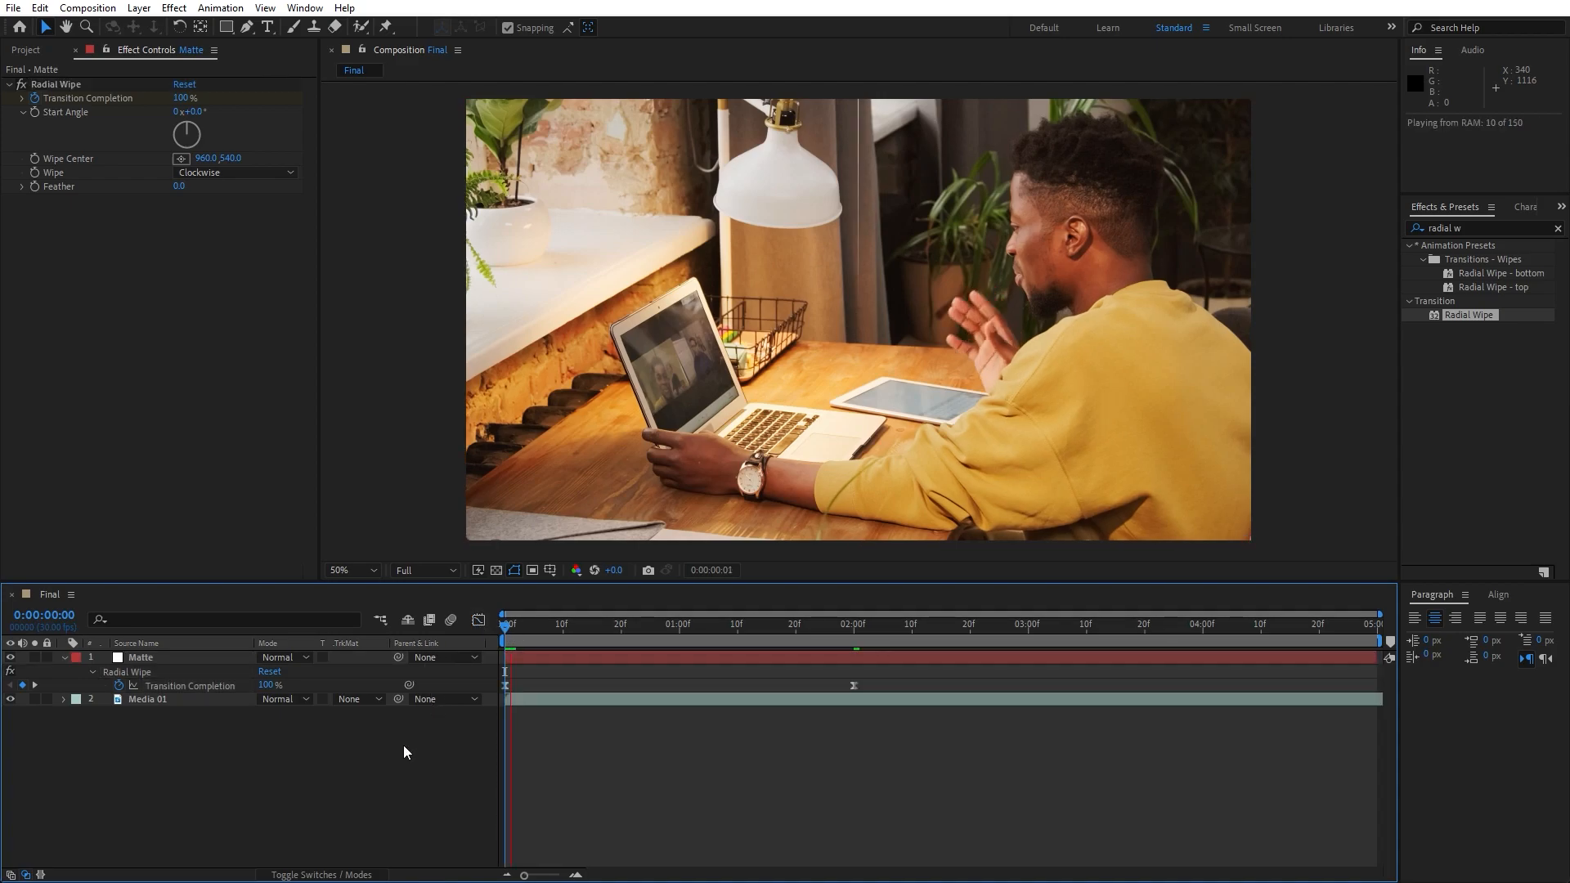
pyautogui.moveTo(603, 624); pyautogui.dragTo(546, 625)
# - Collapse the Matte layer's properties and set the track matte of Media 01 to Alpha Matte "Matte"
pyautogui.click(64, 658)
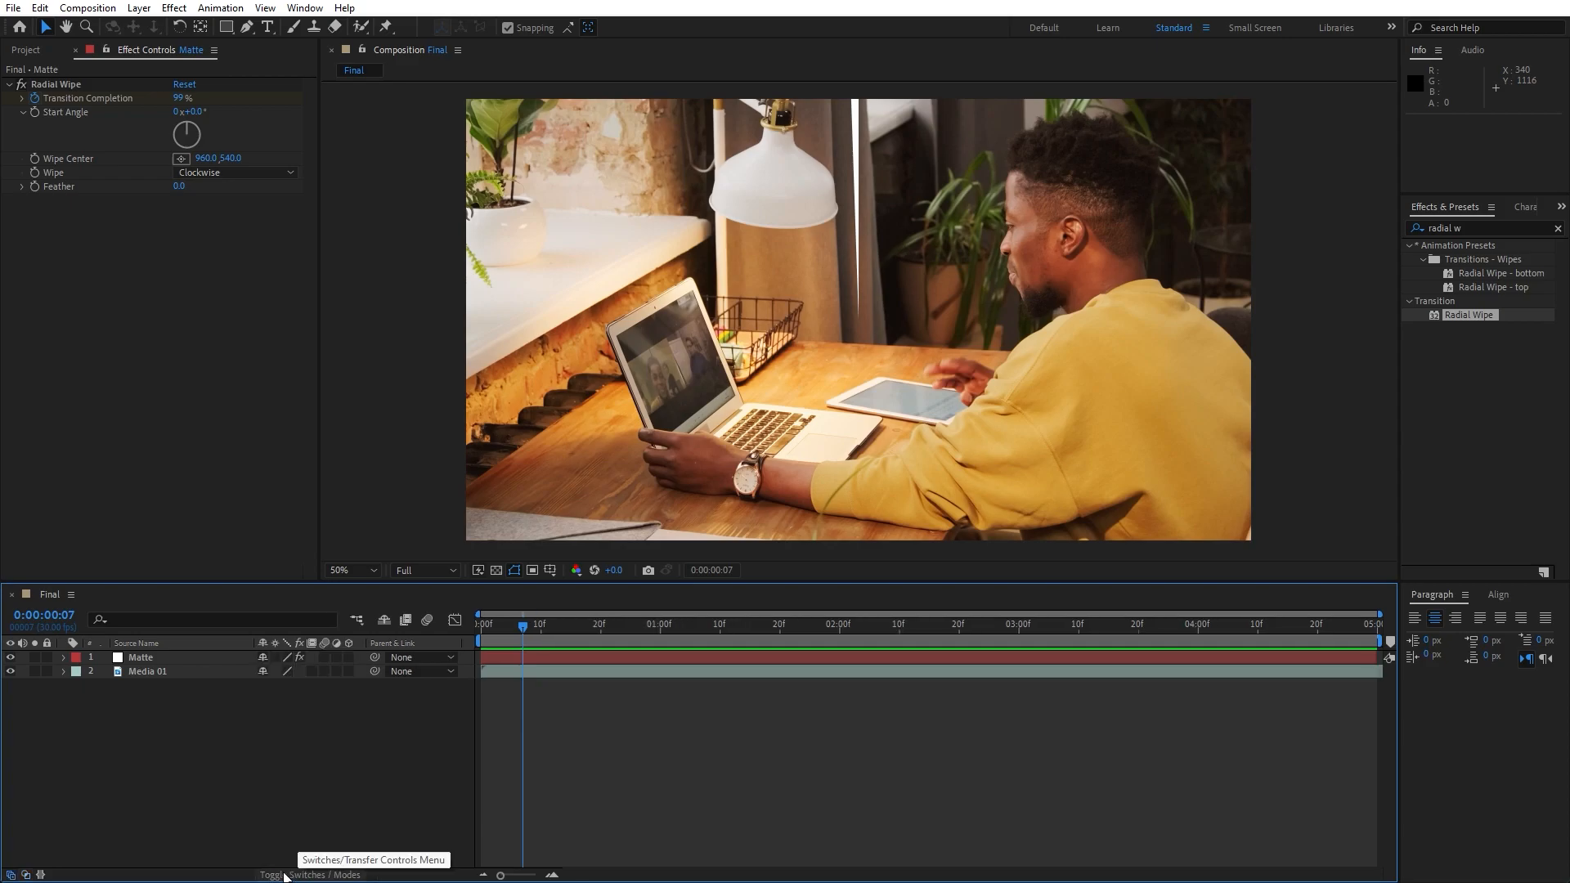
pyautogui.click(150, 673)
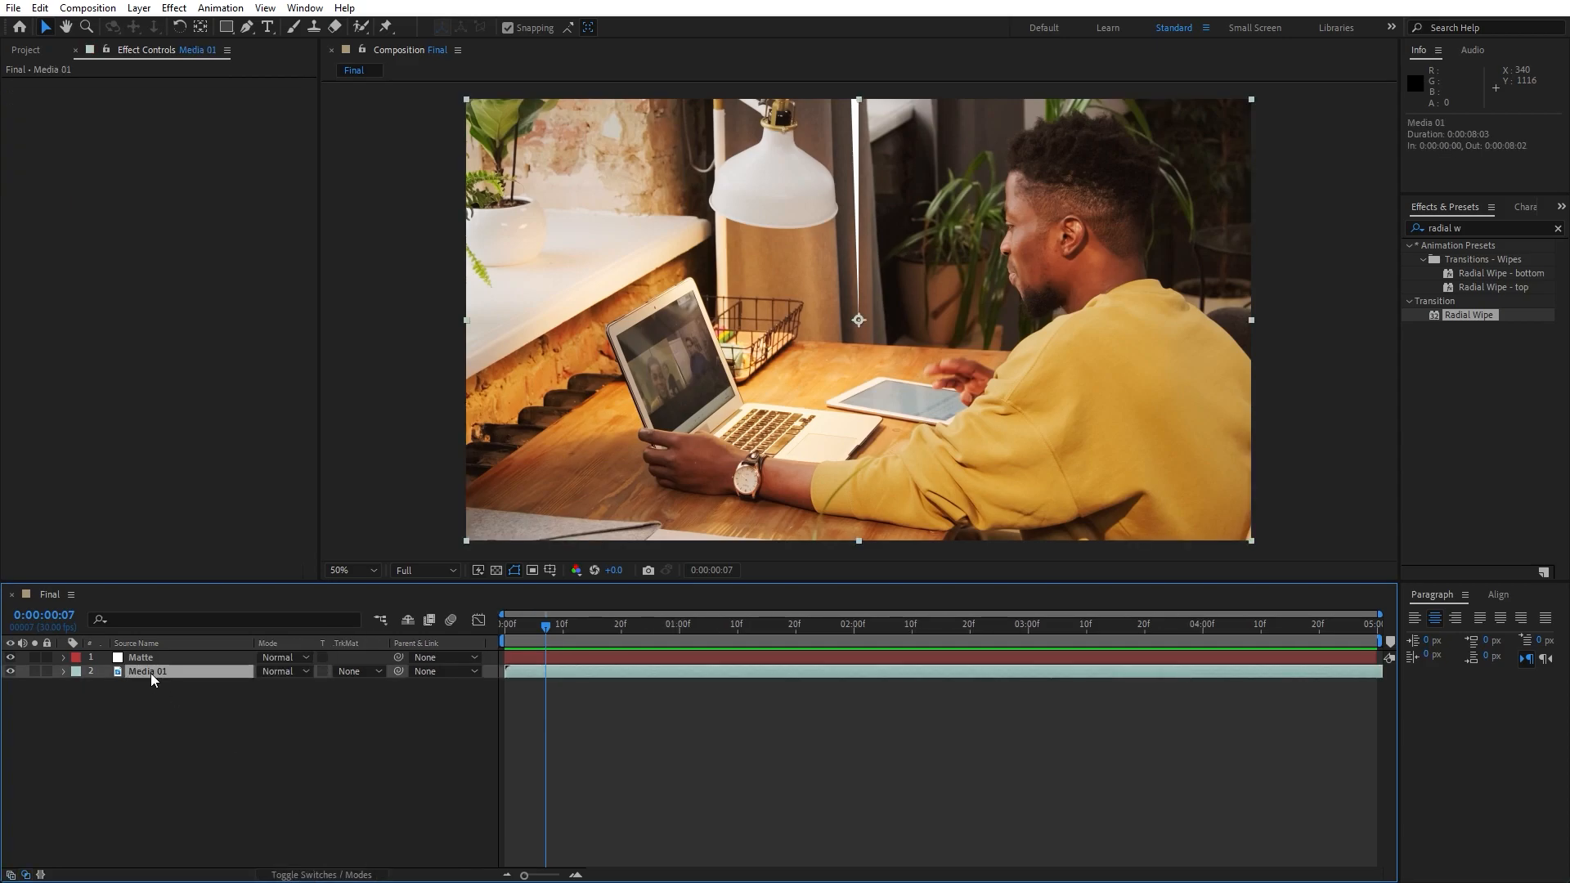
pyautogui.click(356, 675)
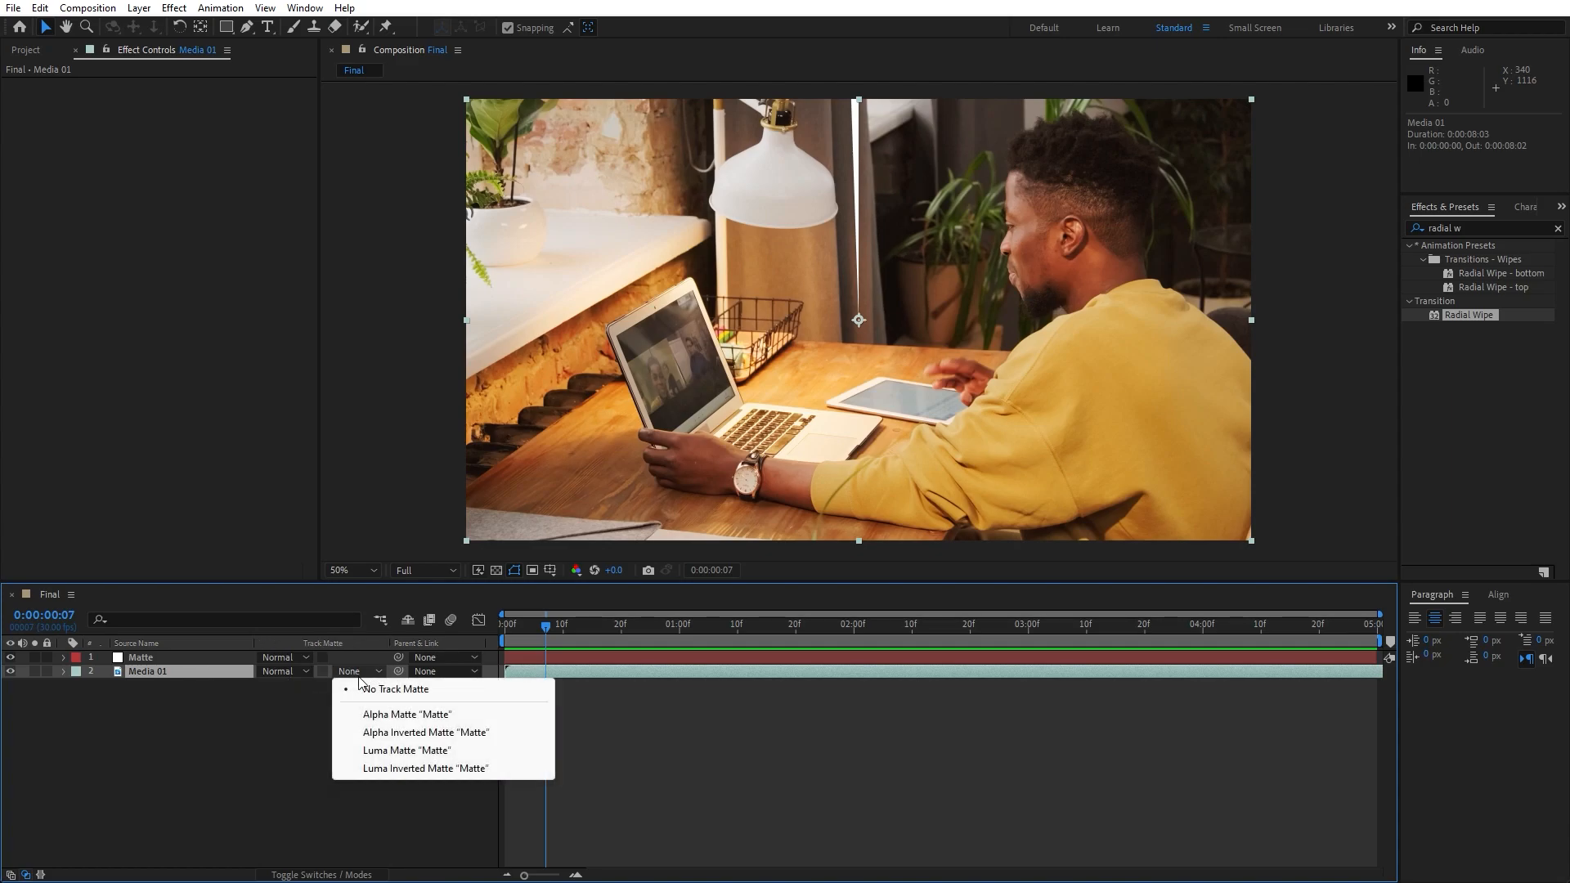
pyautogui.click(418, 718)
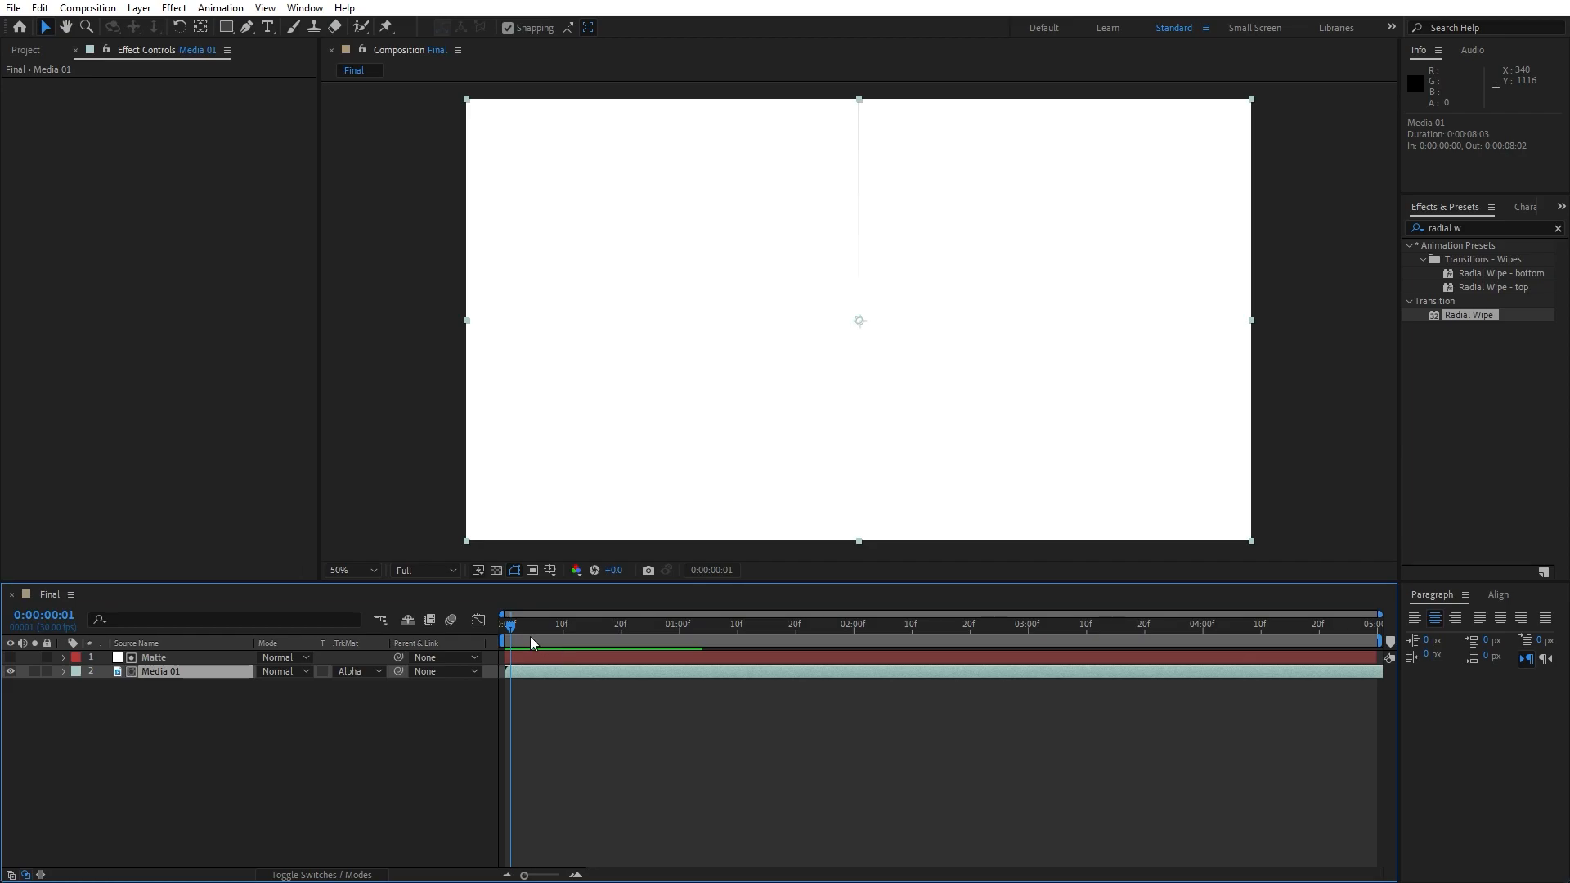
# - Preview the matted Media 01 wipe and move the current time to 0:00:01:20
pyautogui.click(422, 749)
pyautogui.press('space')
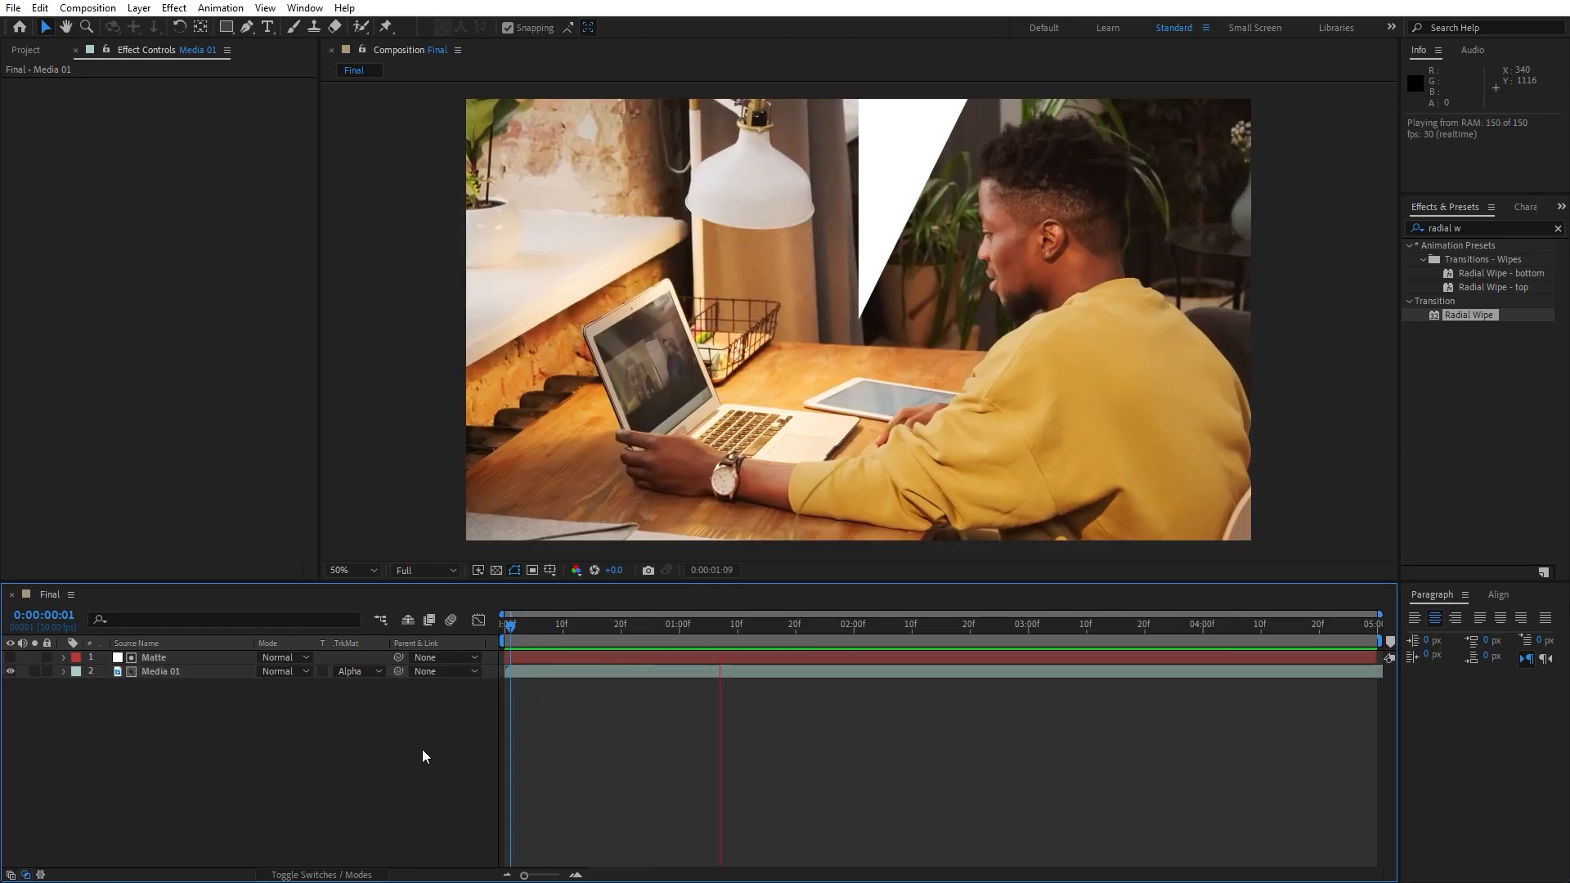
pyautogui.moveTo(642, 630); pyautogui.dragTo(799, 636)
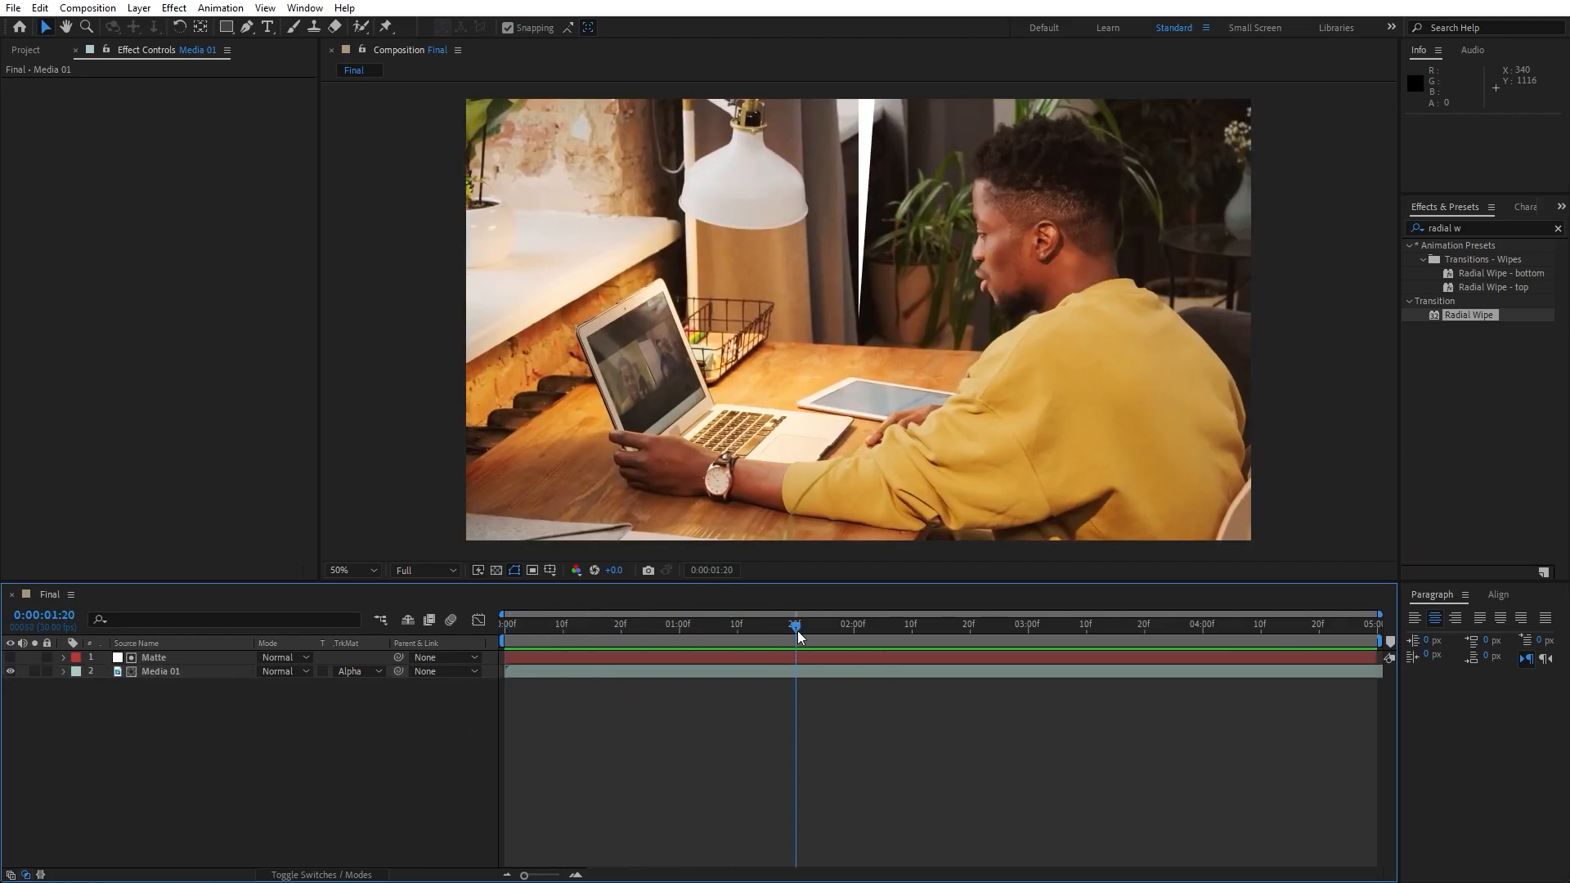
# - Pre-compose the Matte and Media 01 layers together as "Slide 01"
pyautogui.hotkey('ctrl', 'a')
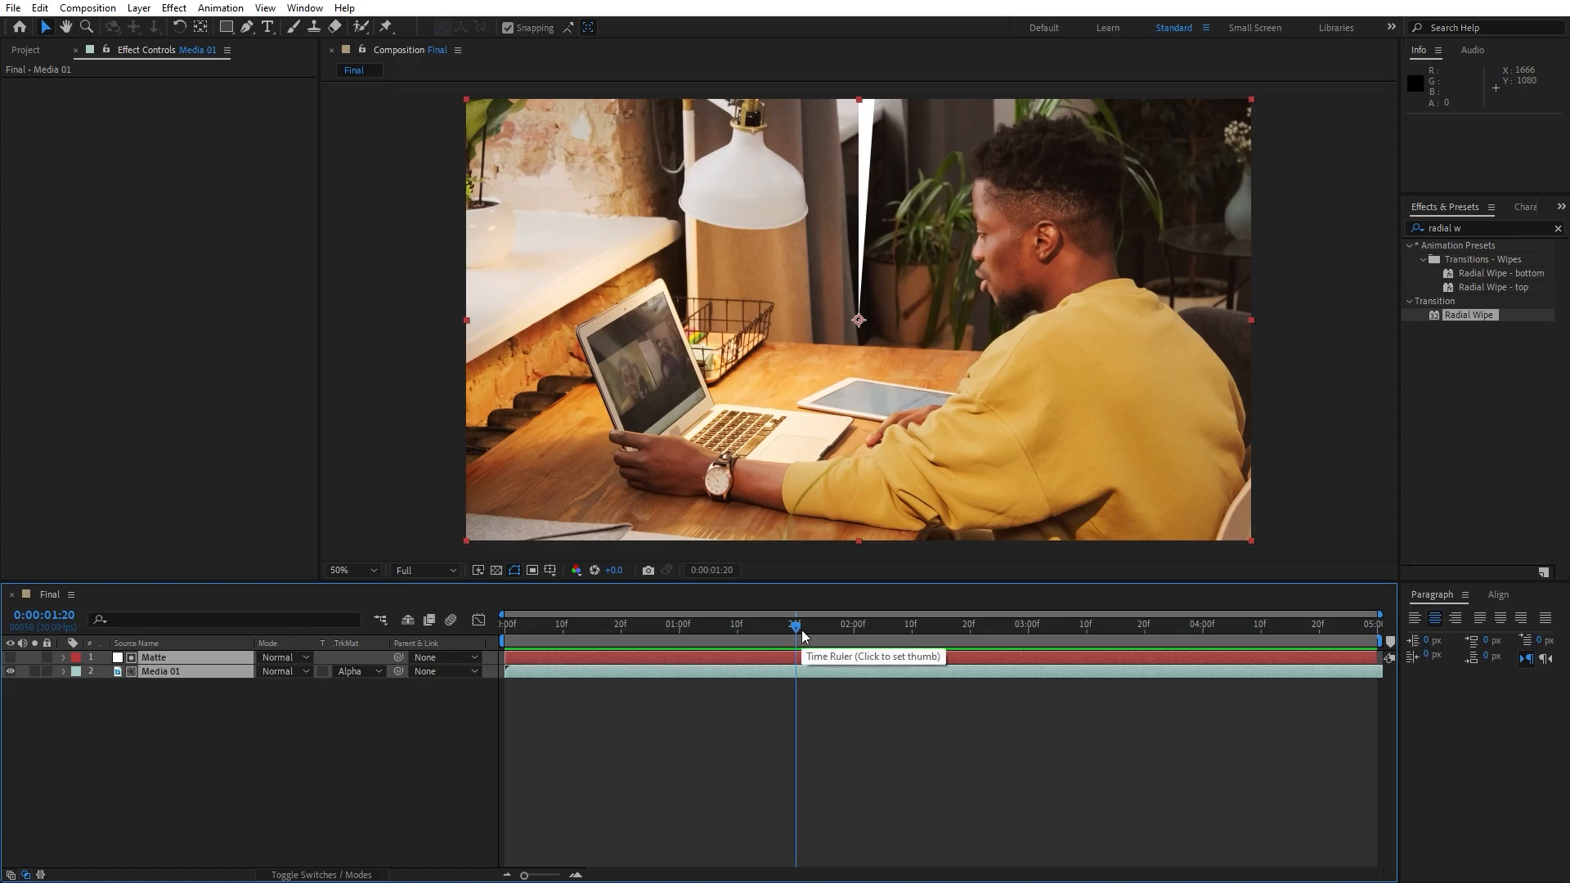
pyautogui.moveTo(173, 699); pyautogui.dragTo(164, 659)
pyautogui.rightClick(164, 659)
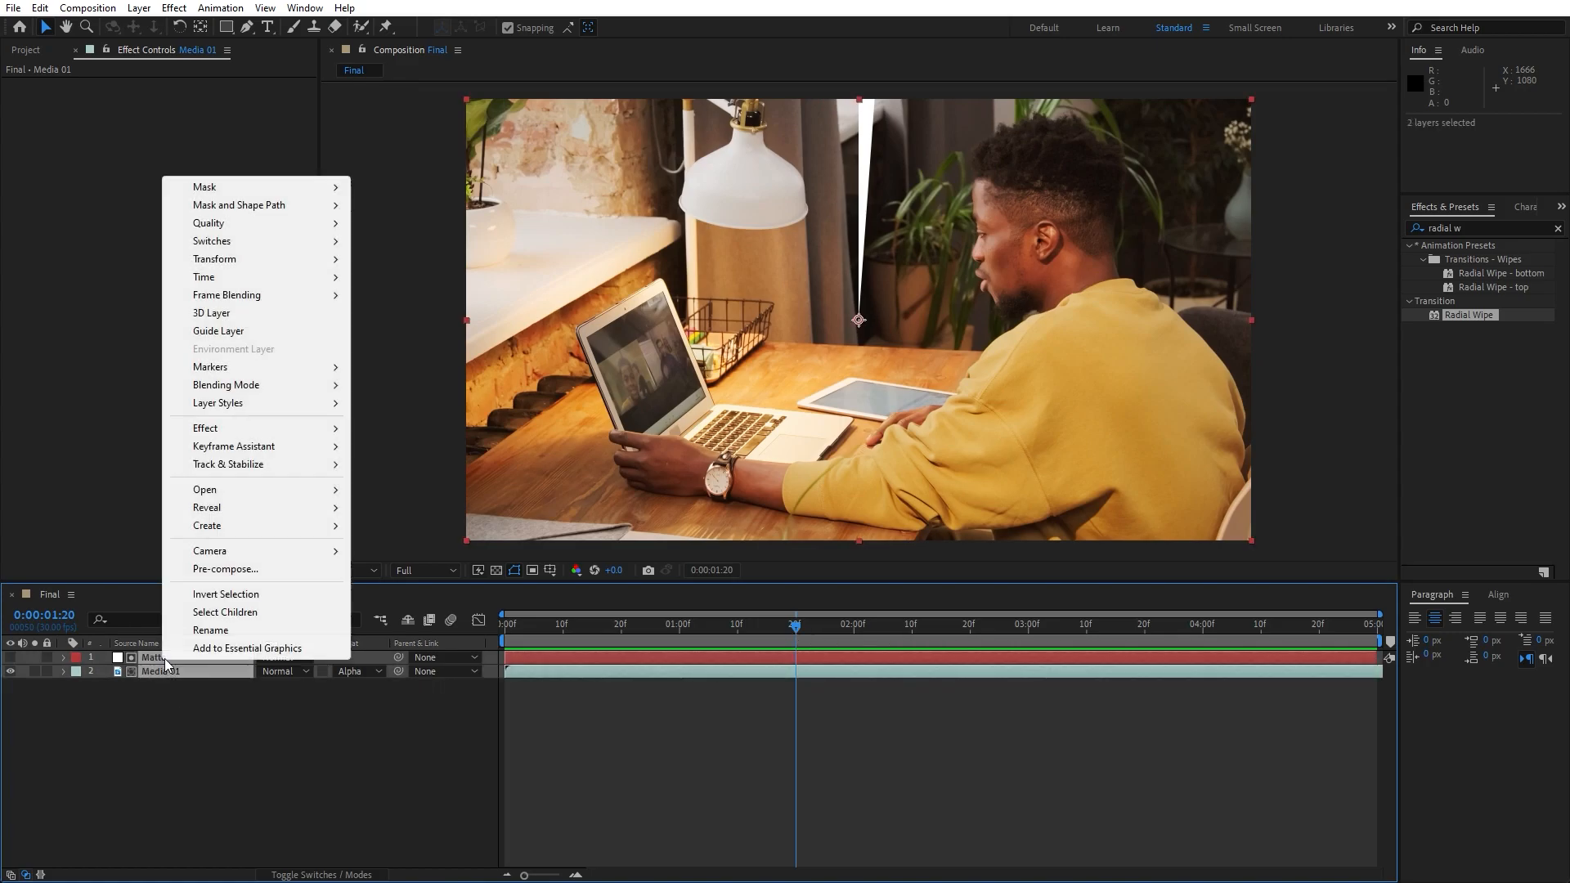
pyautogui.click(219, 564)
pyautogui.write('Slide 01')
pyautogui.press('Return')
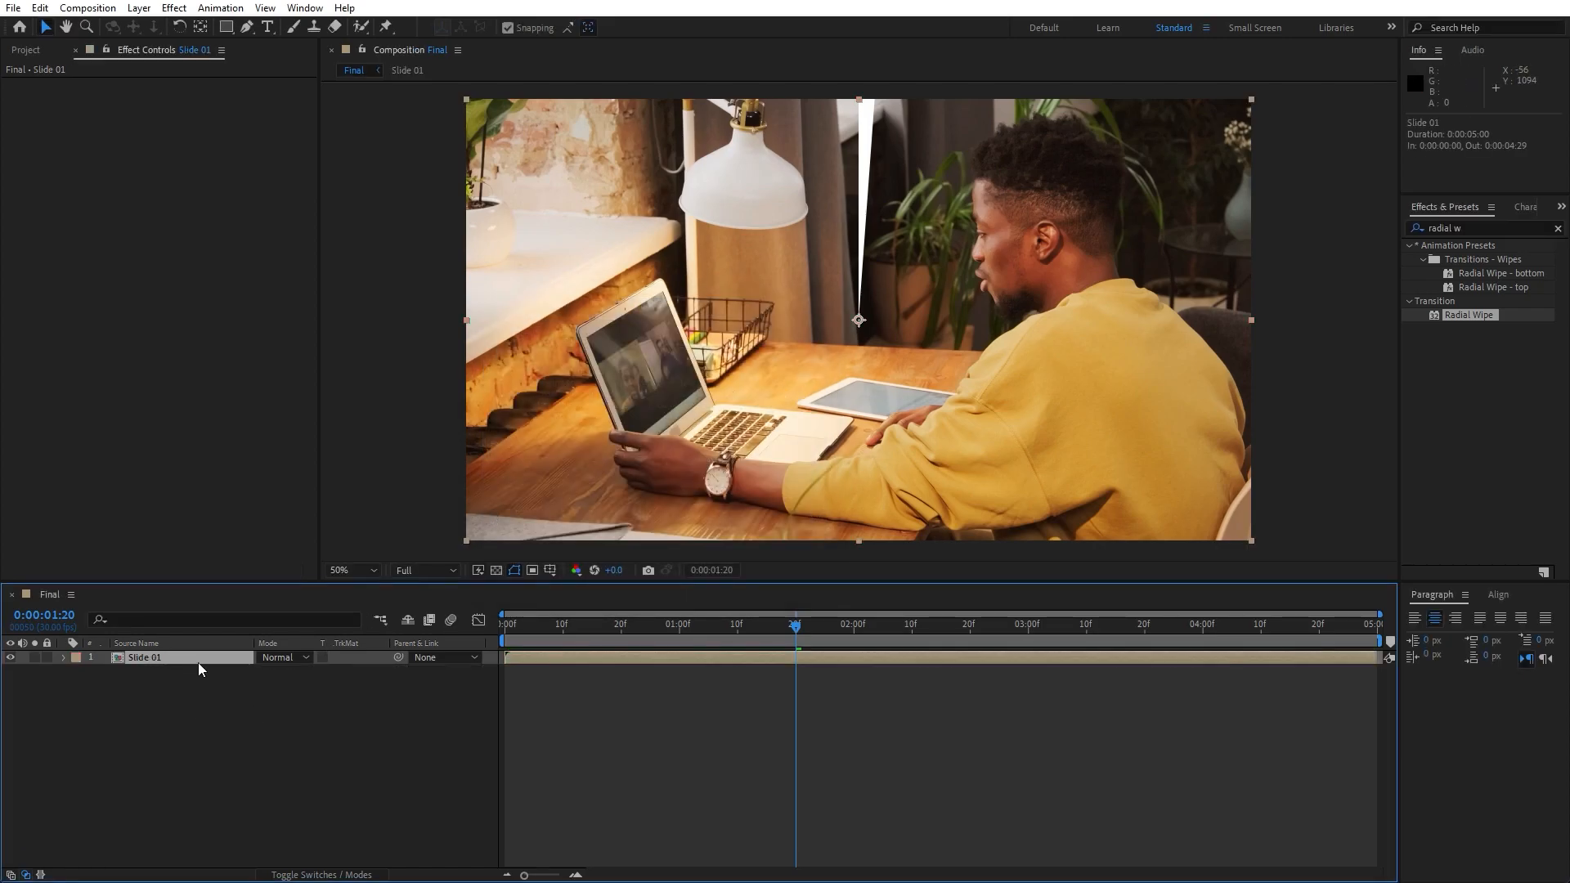
# - Duplicate the Slide 01 layer three times to get four stacked copies
pyautogui.click(39, 7)
pyautogui.click(123, 221)
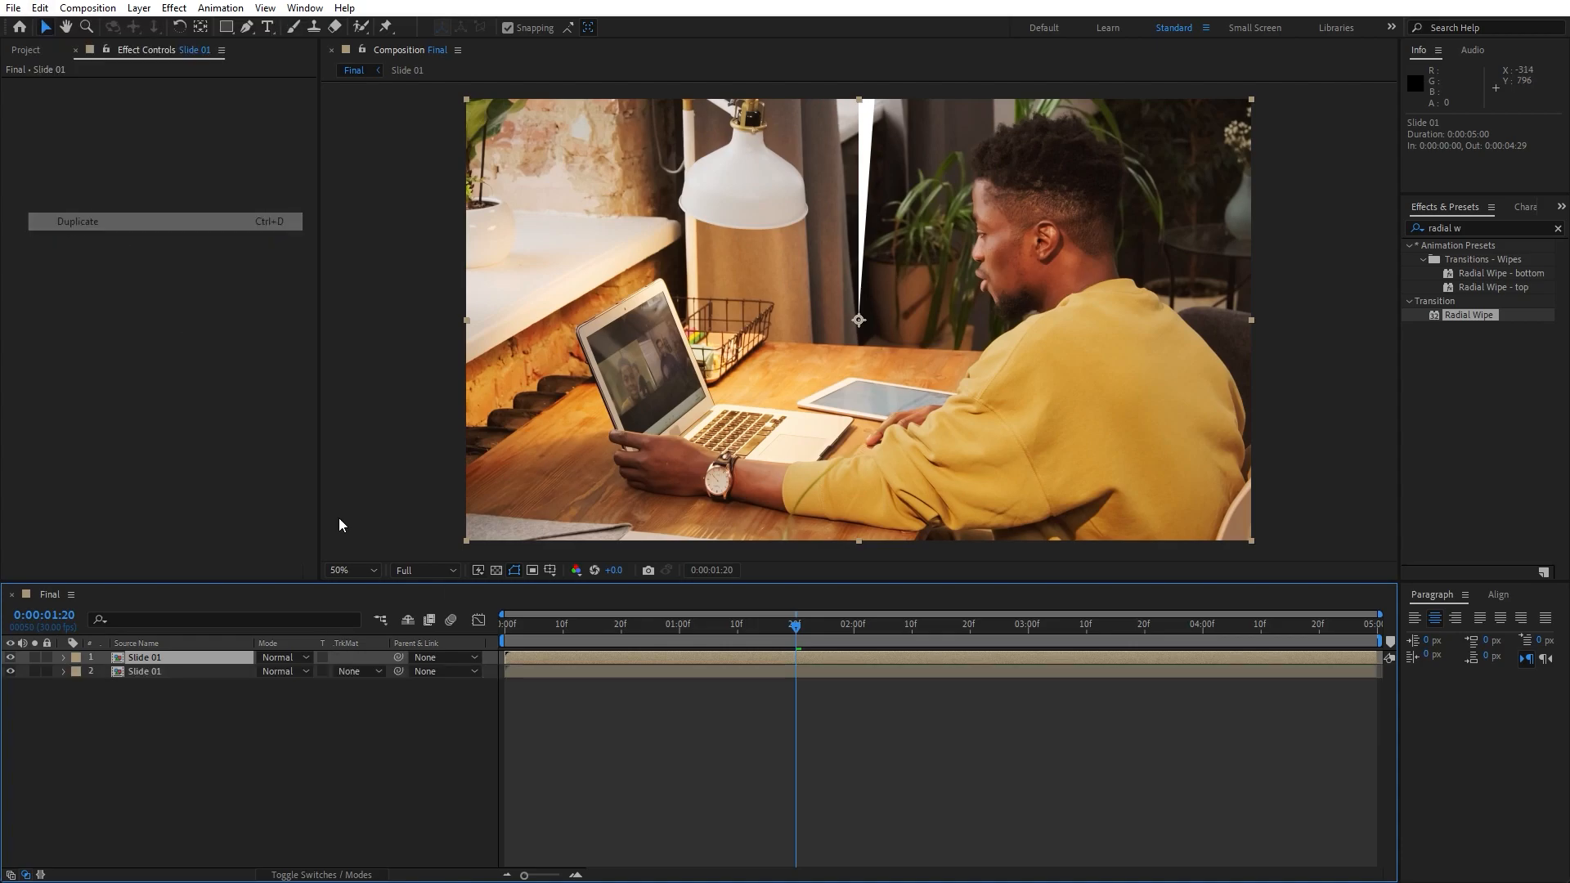
pyautogui.click(248, 705)
pyautogui.click(174, 657)
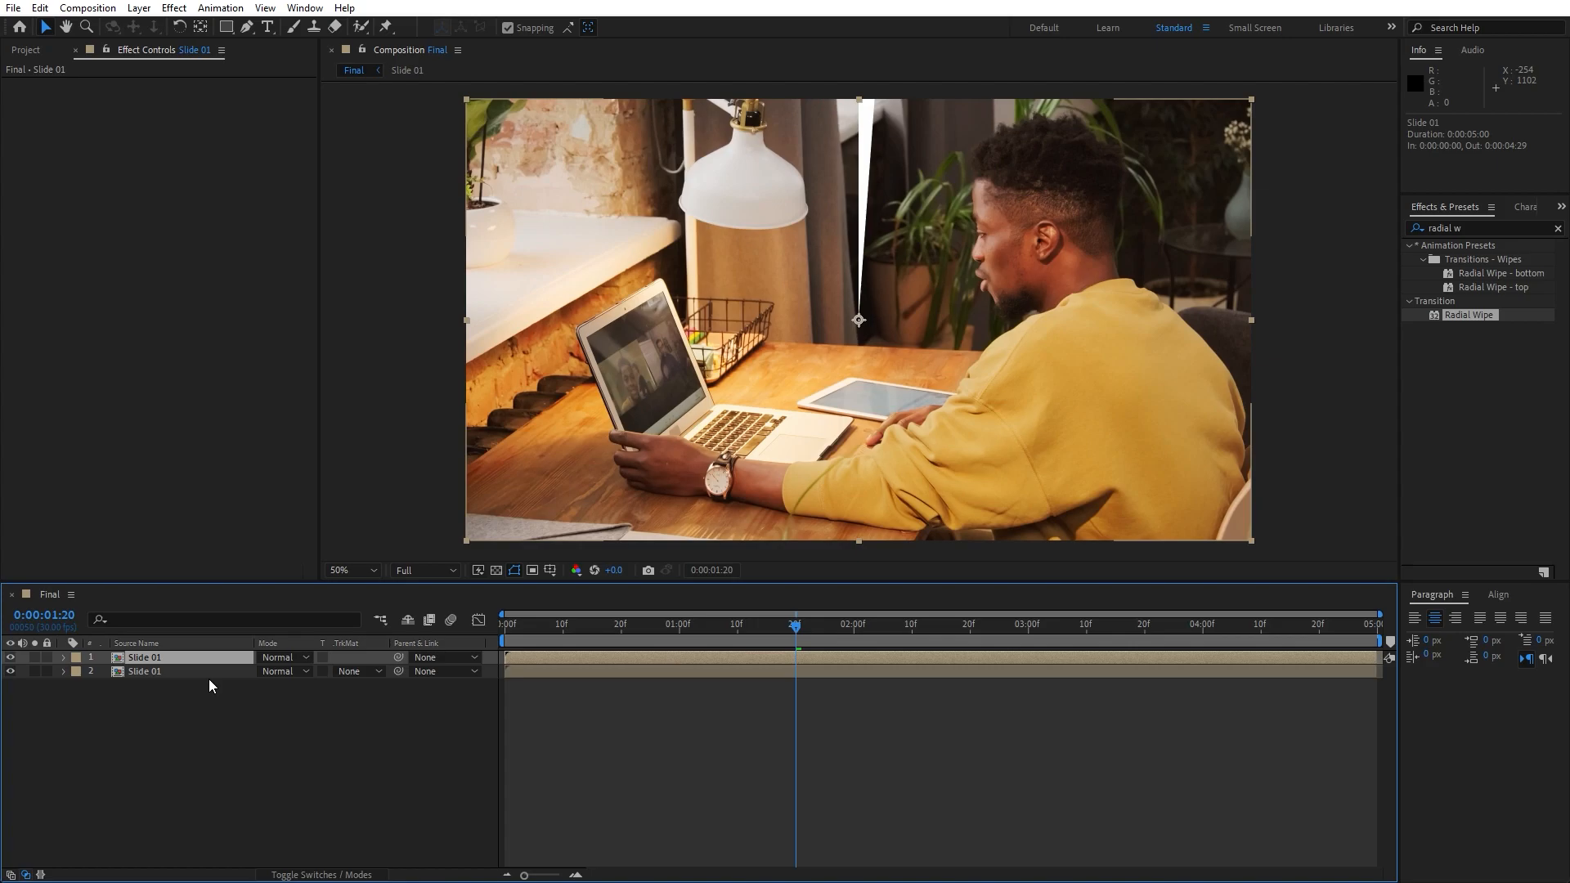
pyautogui.hotkey('ctrl', 'd')
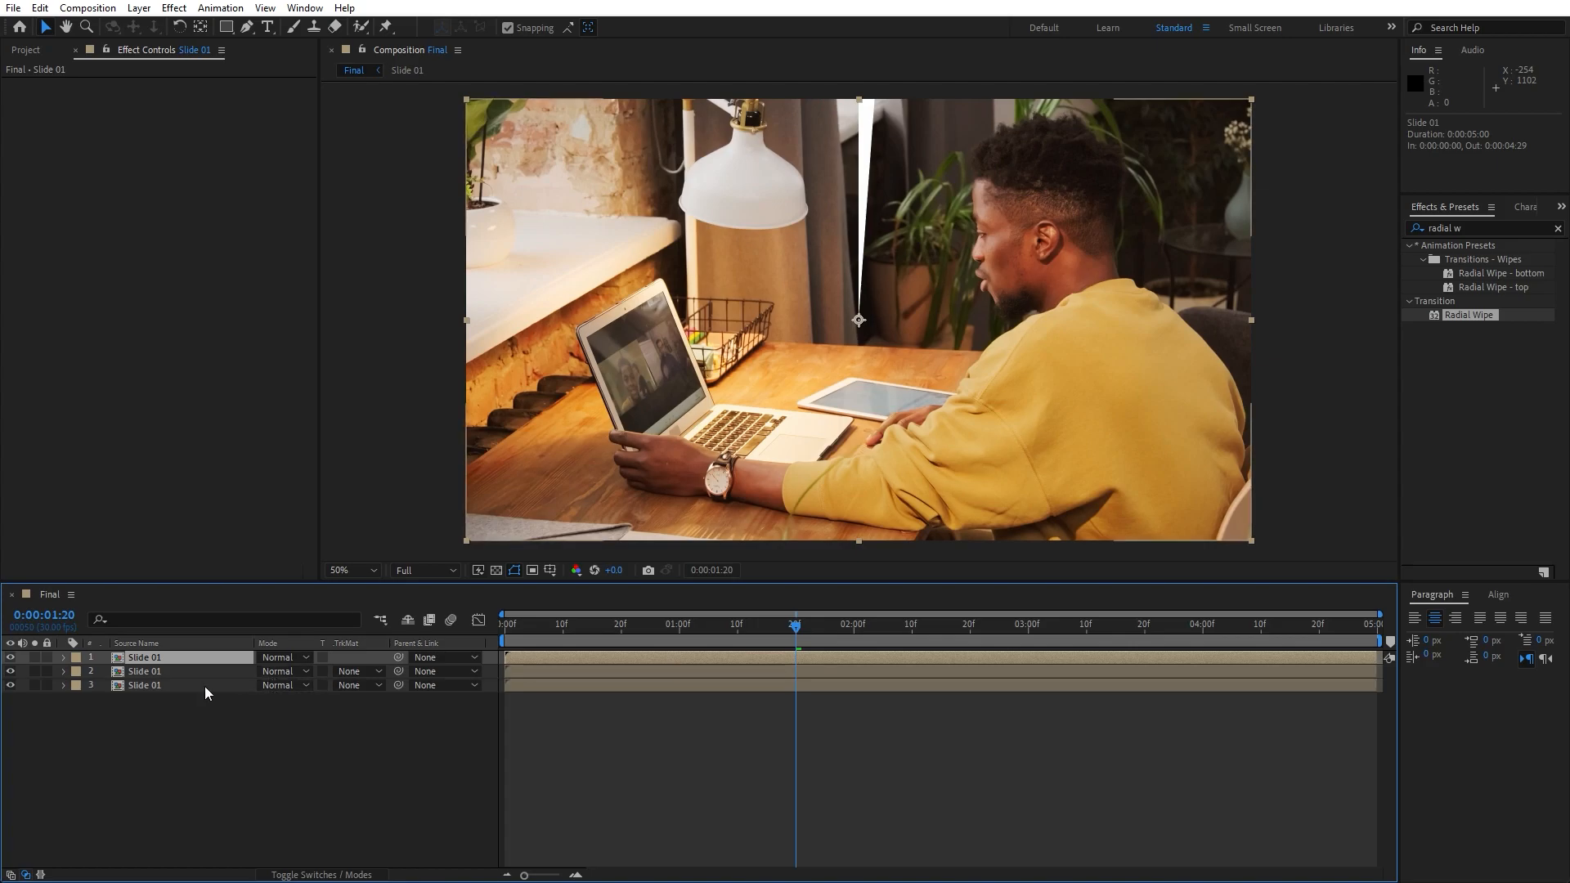
pyautogui.hotkey('ctrl', 'd')
# - Stagger the Slide 01 copies five frames apart, starting layer 3 at 5, layer 2 at 10 and layer 1 at 15 frames
pyautogui.click(166, 686)
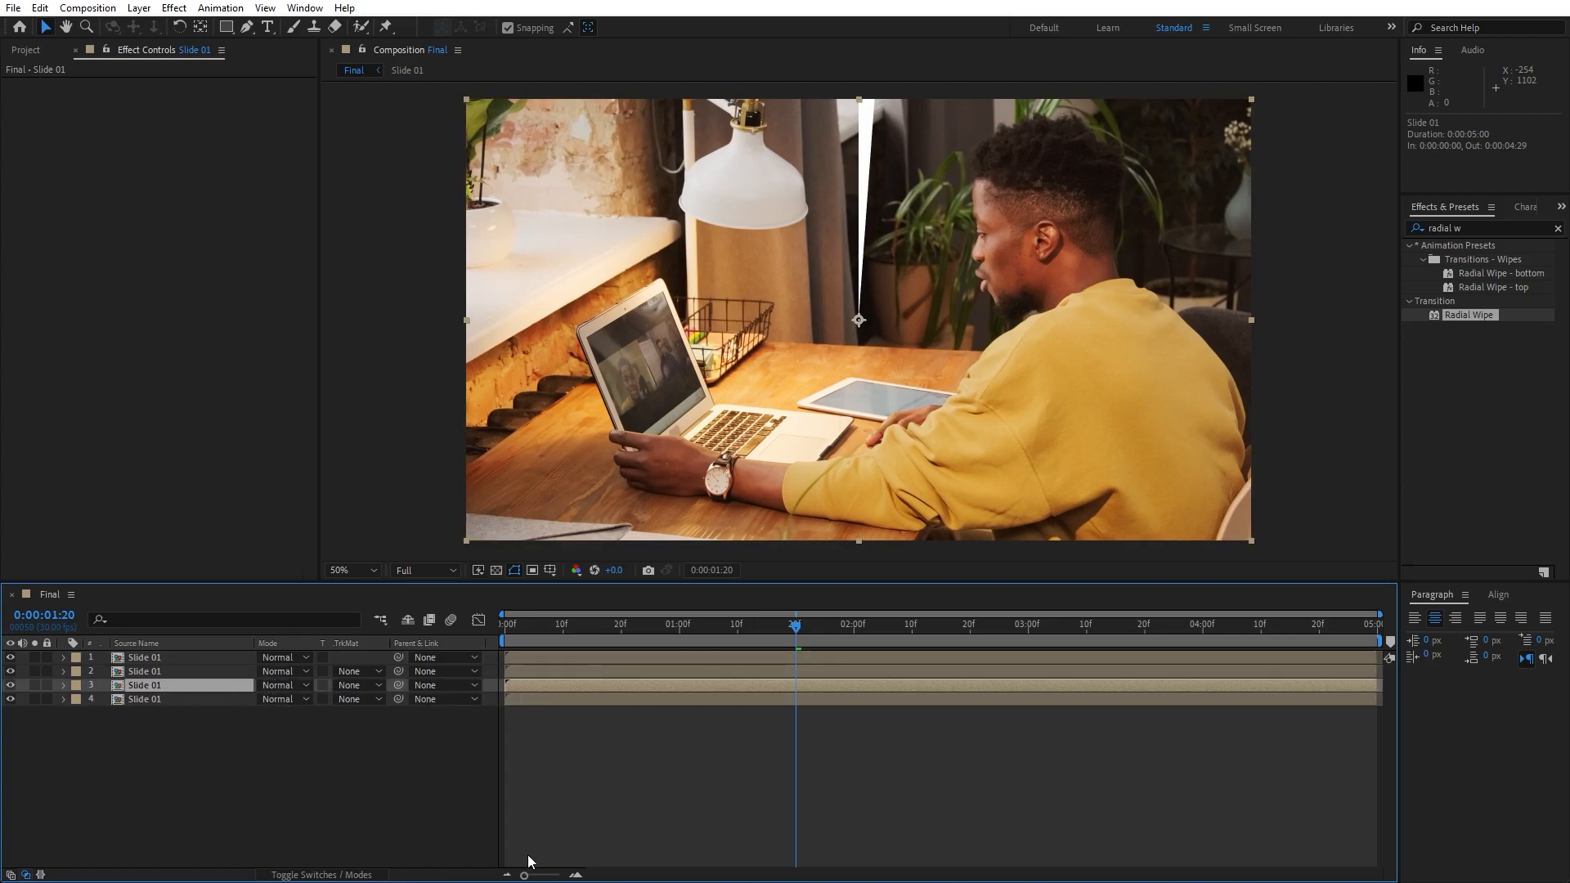
pyautogui.moveTo(525, 878); pyautogui.dragTo(546, 876)
pyautogui.moveTo(724, 875); pyautogui.dragTo(606, 851)
pyautogui.moveTo(556, 687); pyautogui.dragTo(664, 674)
pyautogui.moveTo(514, 655); pyautogui.dragTo(705, 656)
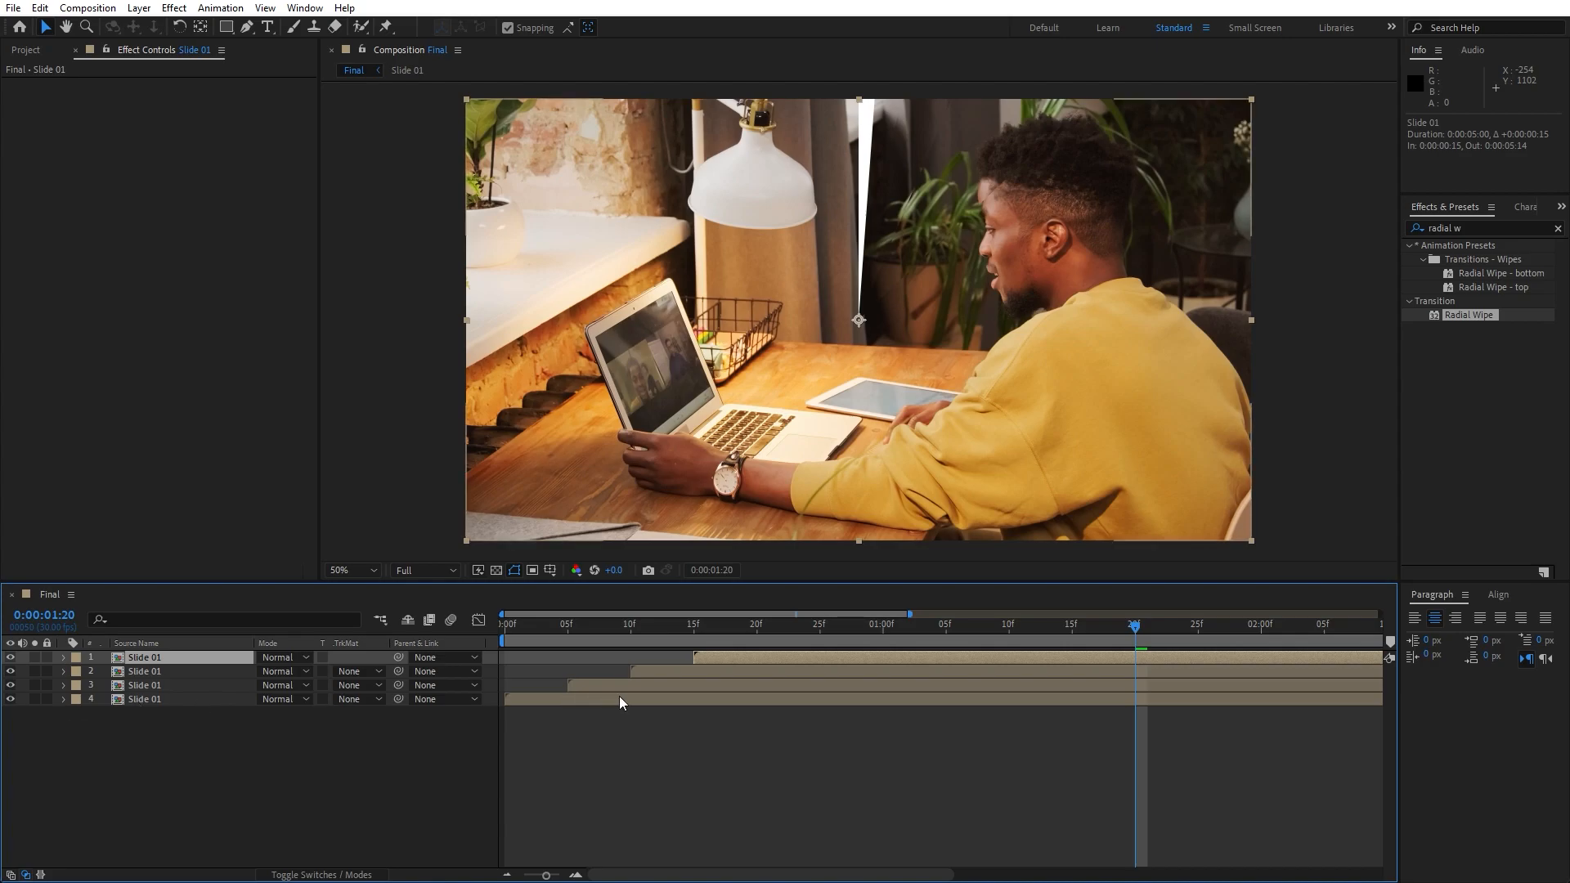
# - Set the label colors of the Slide 01 copies to Cyan for layer 3, Brown for layer 2 and Green for layer 1
pyautogui.click(77, 694)
pyautogui.click(112, 642)
pyautogui.click(76, 671)
pyautogui.click(116, 595)
pyautogui.click(76, 657)
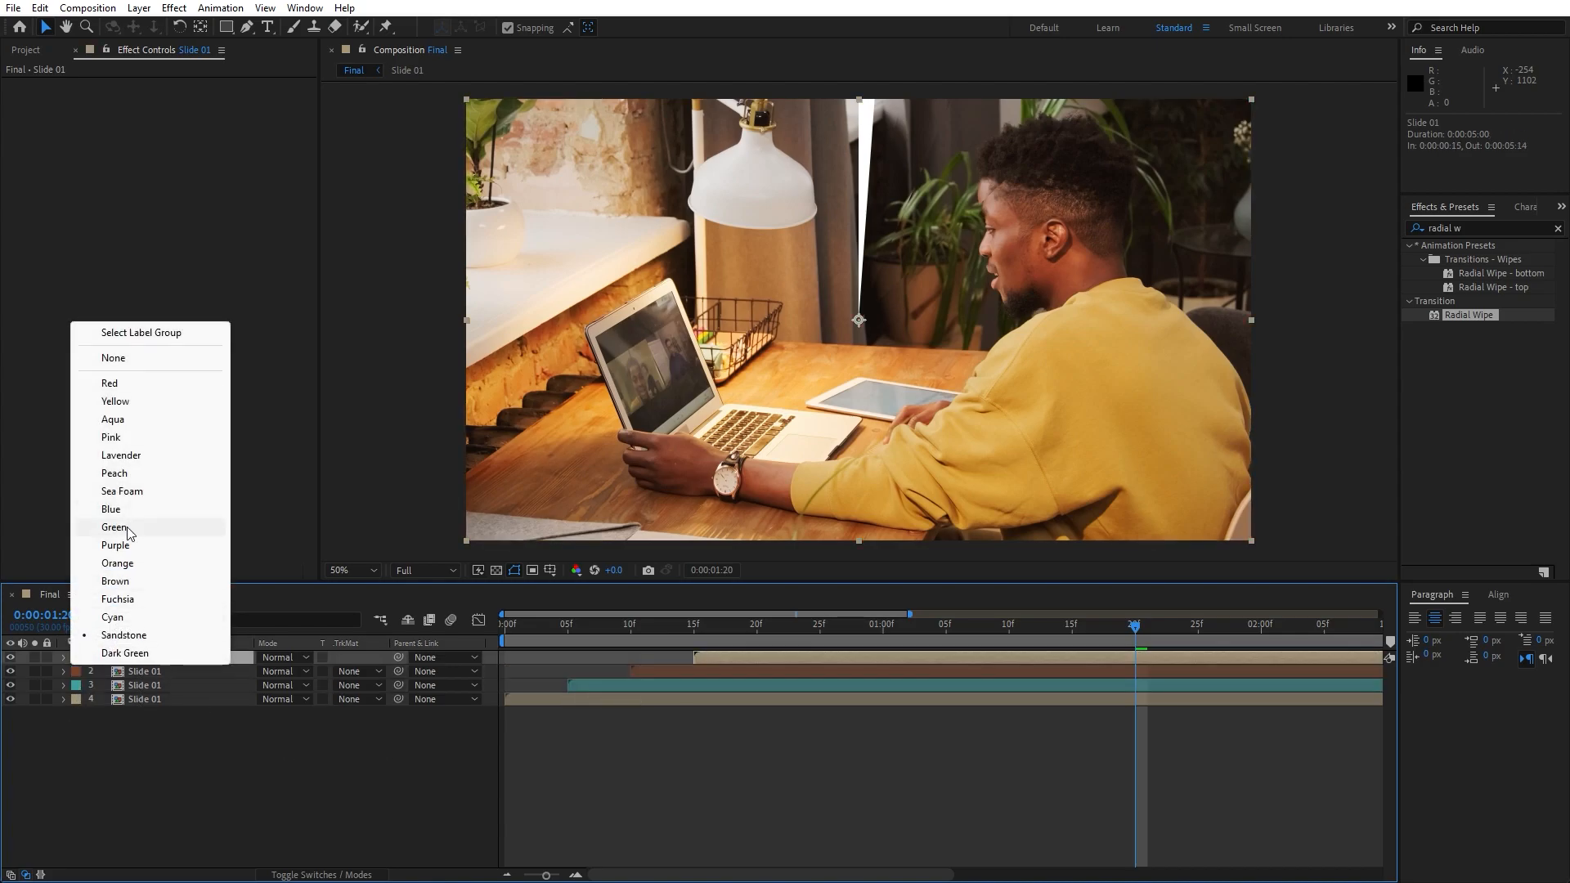
pyautogui.click(113, 528)
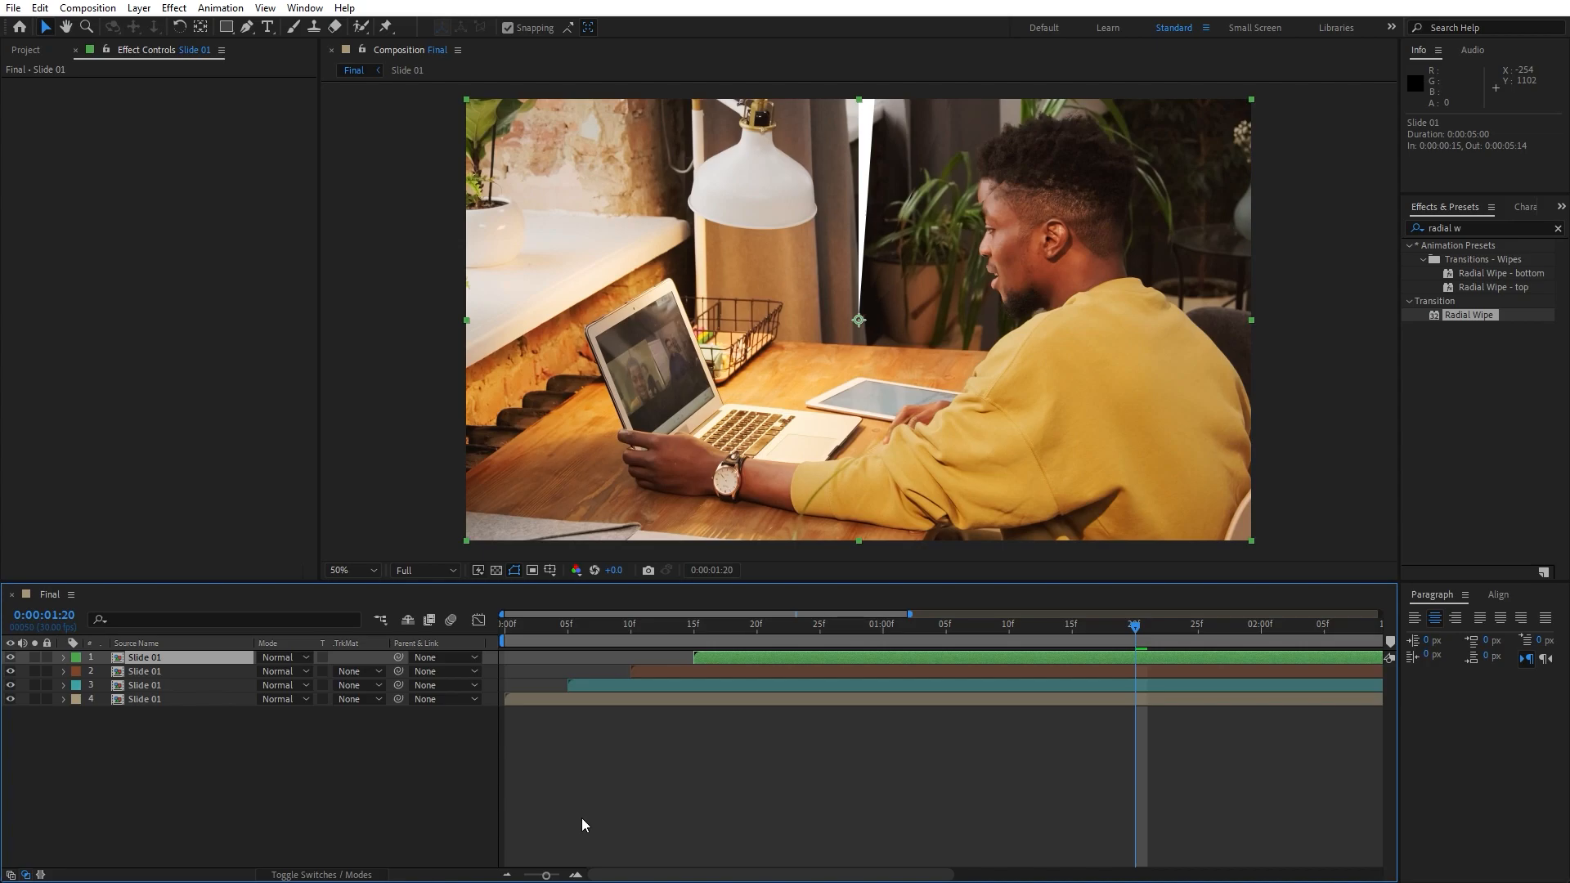
# - Apply Tritone to the bottom Slide 01 layer and set its midtones to blue 005EC8
pyautogui.click(1499, 229)
pyautogui.write('trito')
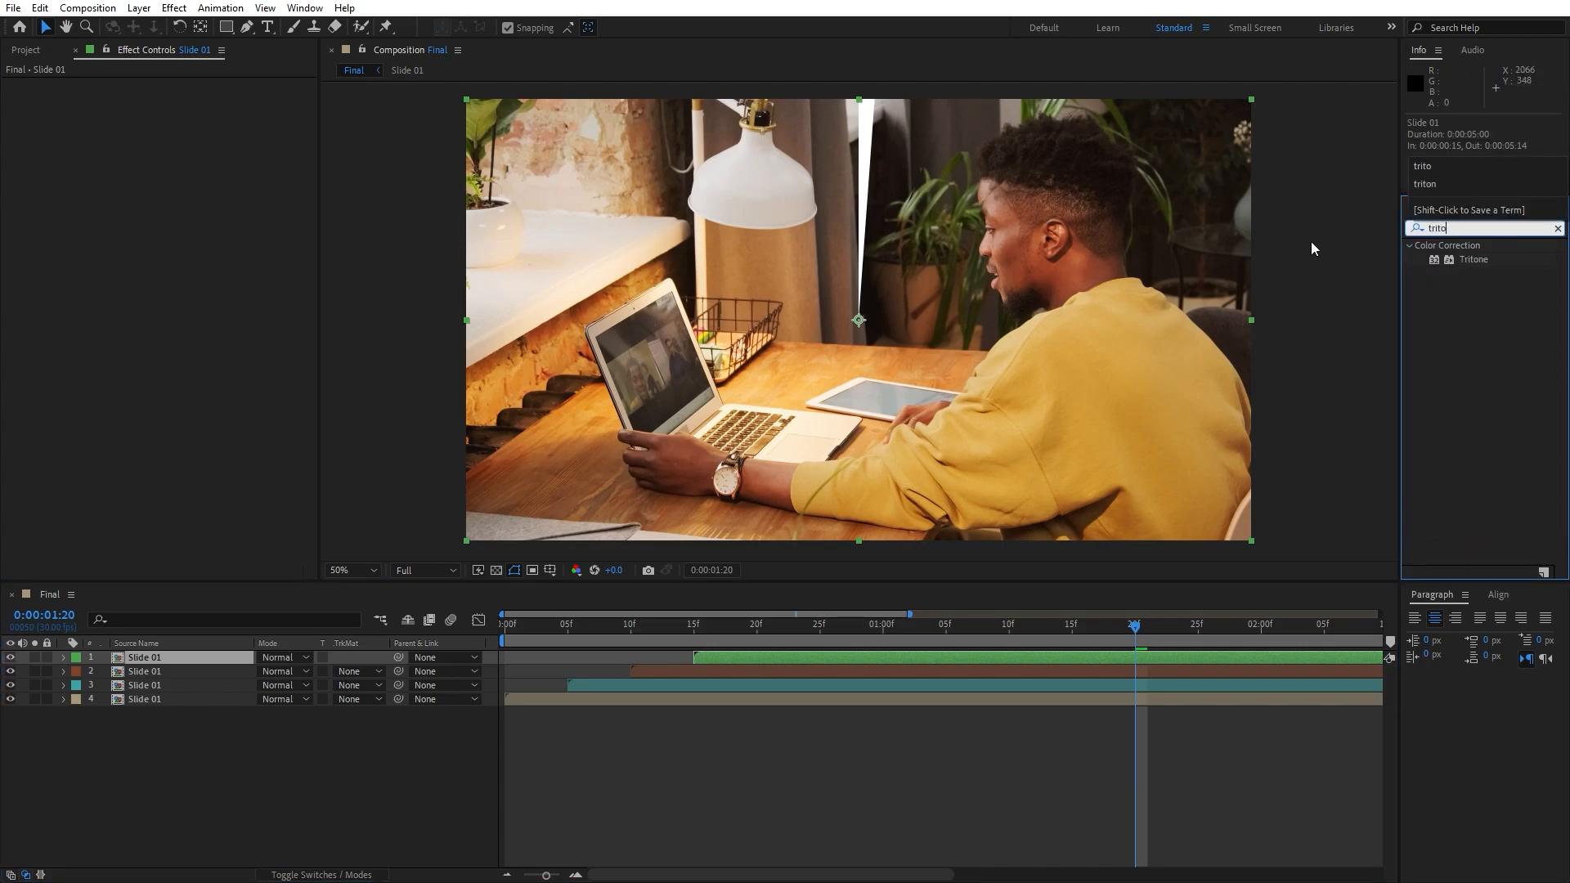
pyautogui.moveTo(1469, 261); pyautogui.dragTo(159, 699)
pyautogui.moveTo(867, 628); pyautogui.dragTo(954, 640)
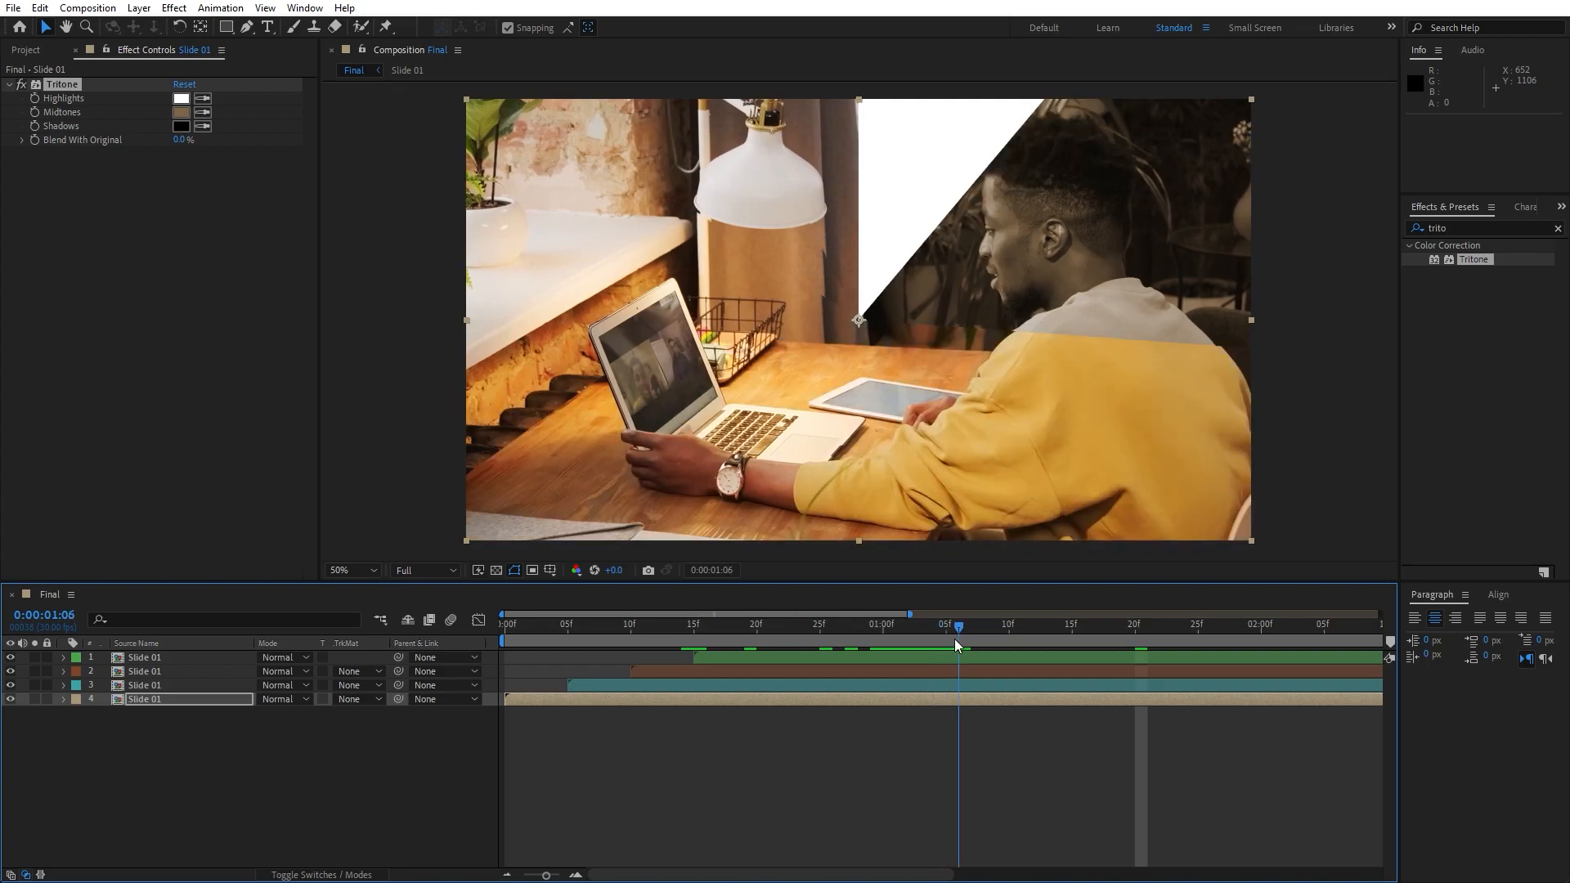
pyautogui.click(181, 112)
pyautogui.moveTo(533, 681)
pyautogui.mouseDown()
pyautogui.moveTo(532, 573)
pyautogui.moveTo(542, 602)
pyautogui.mouseUp()
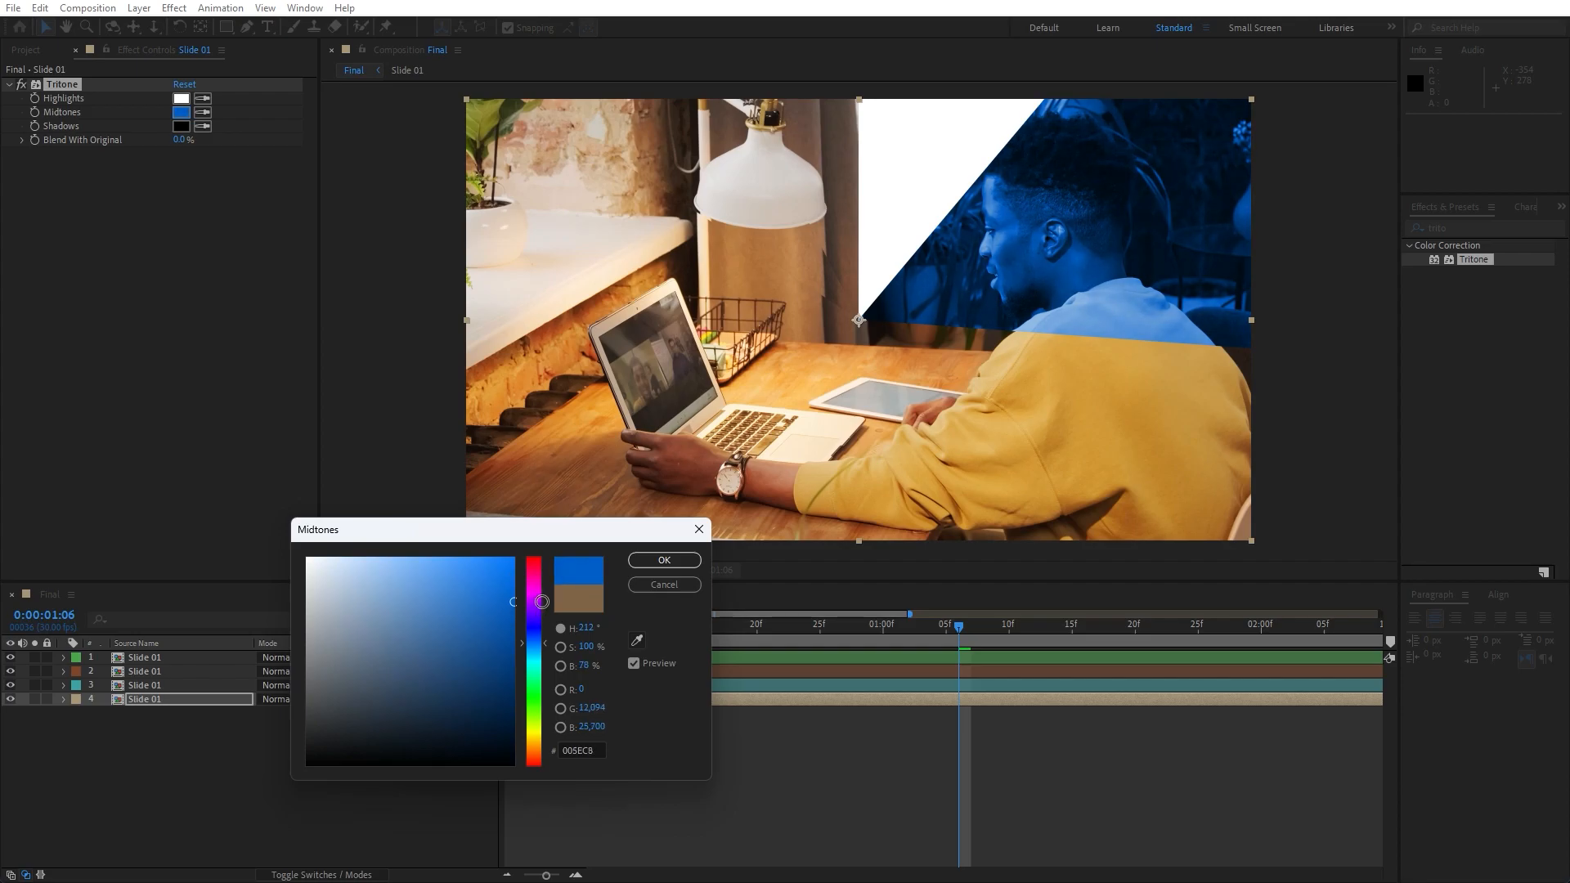
pyautogui.click(659, 560)
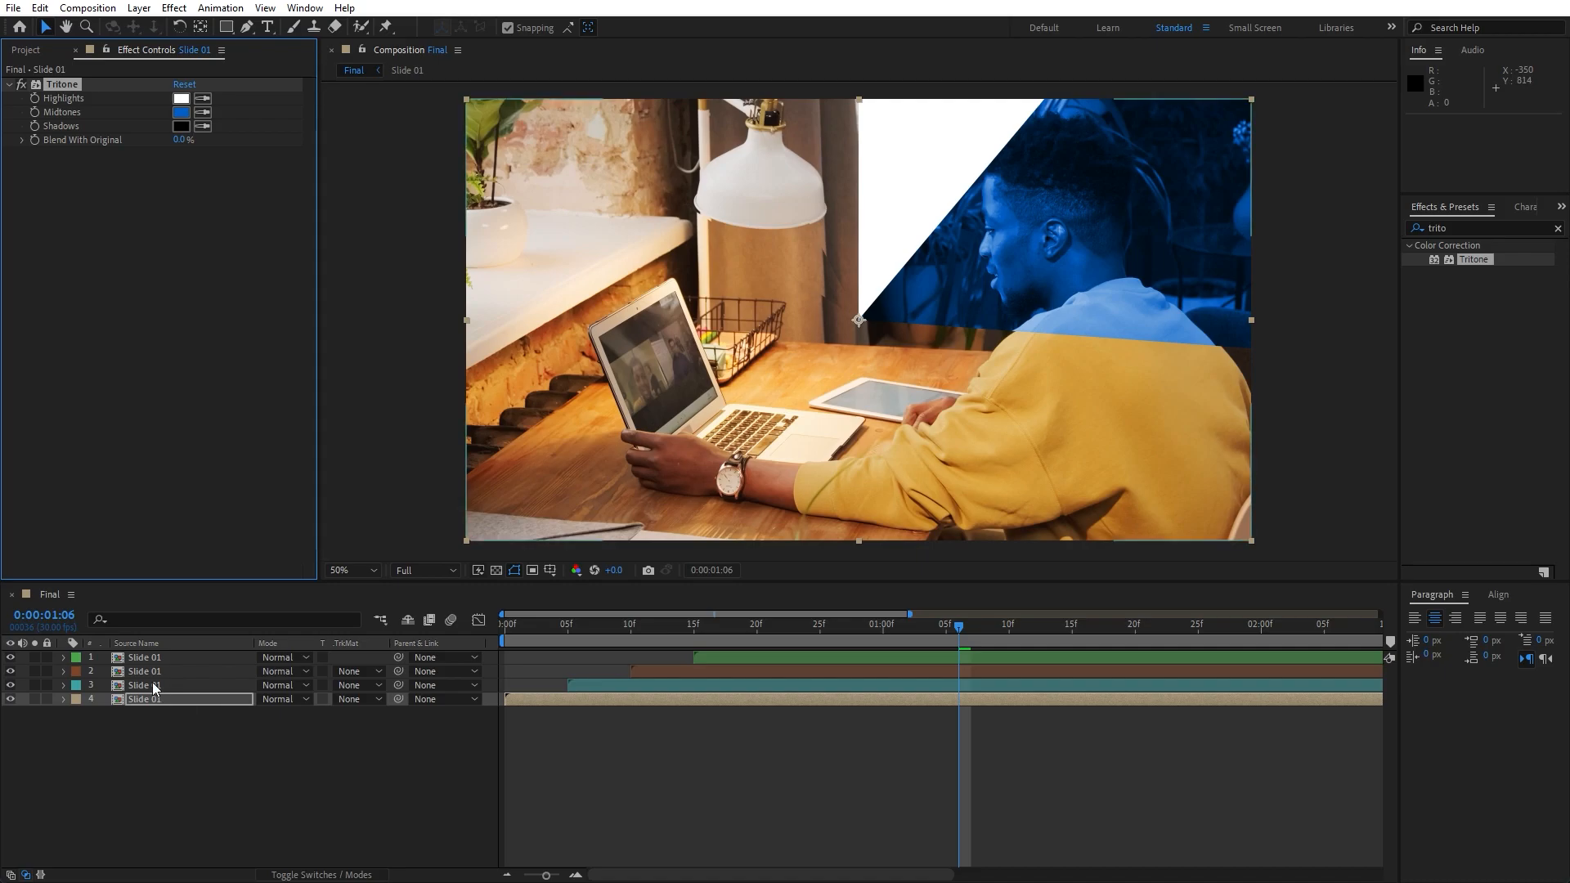
# - Apply Tritone to Slide 01 layer 3 and set its midtones to yellow C8B800
pyautogui.click(253, 685)
pyautogui.hotkey('ctrl', 'alt', 'shift', 'e')
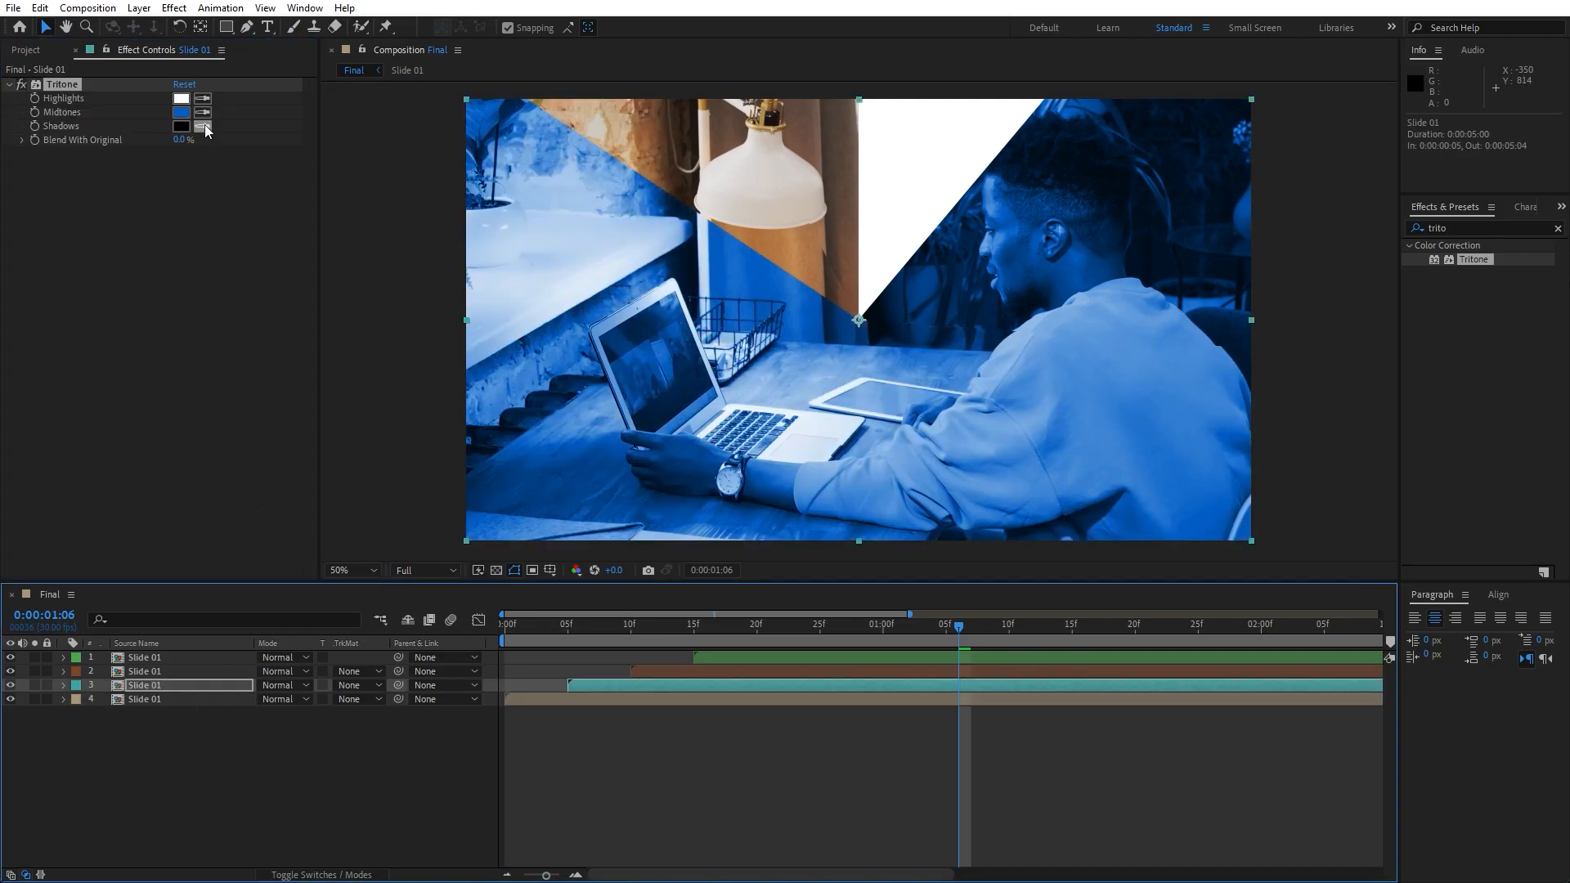
pyautogui.click(181, 112)
pyautogui.click(533, 667)
pyautogui.moveTo(535, 673); pyautogui.dragTo(537, 733)
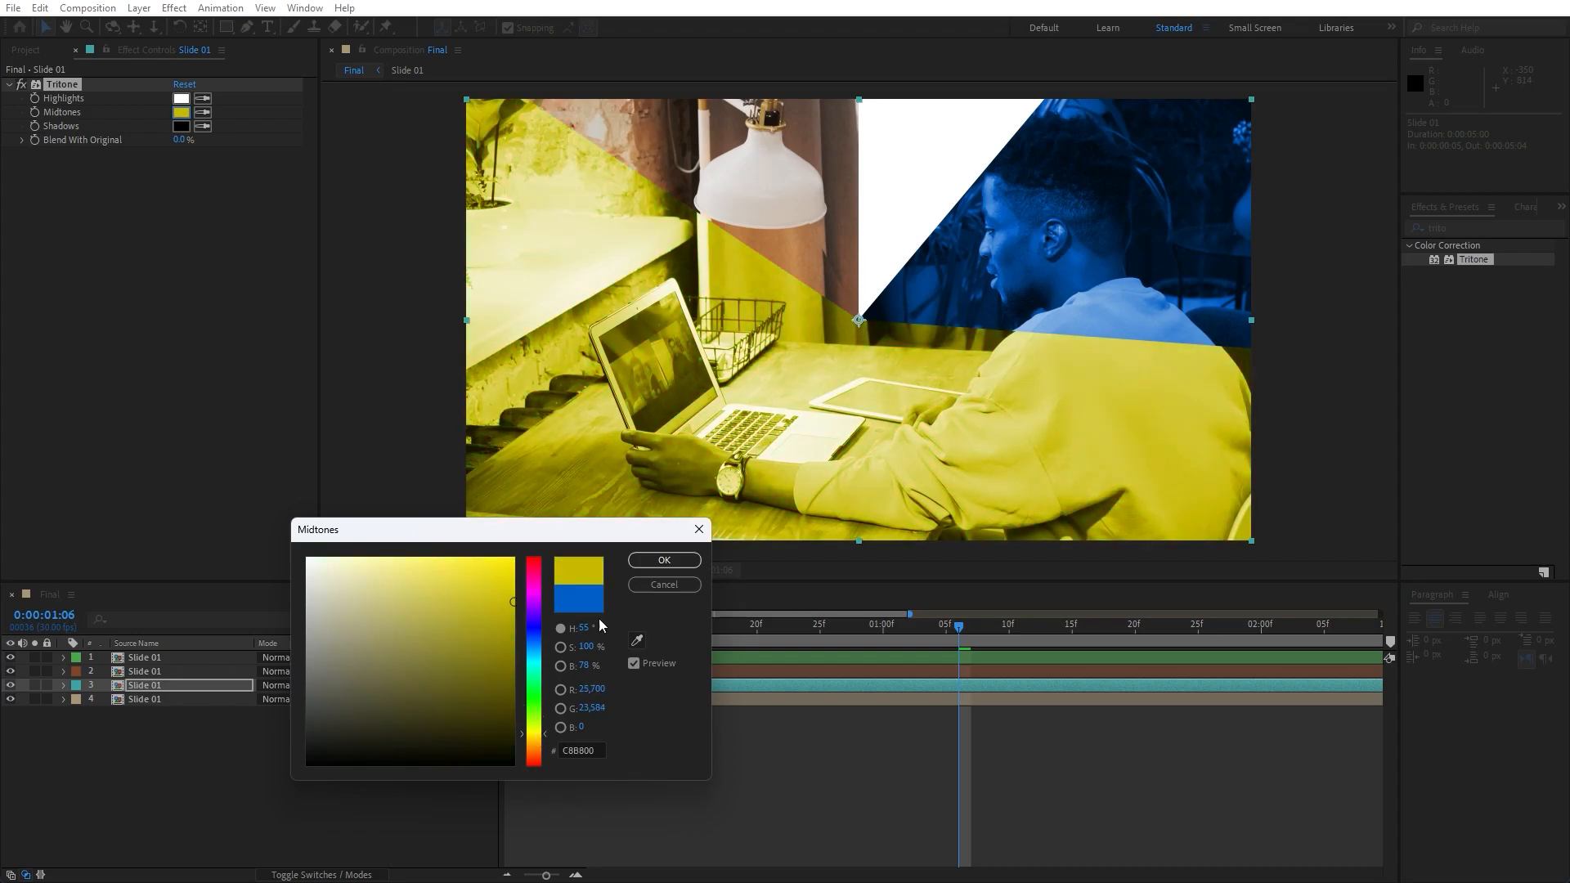
pyautogui.click(663, 559)
# - Apply Tritone to Slide 01 layer 2 and play back the transition, stopping at 0:00:01:12
pyautogui.click(190, 671)
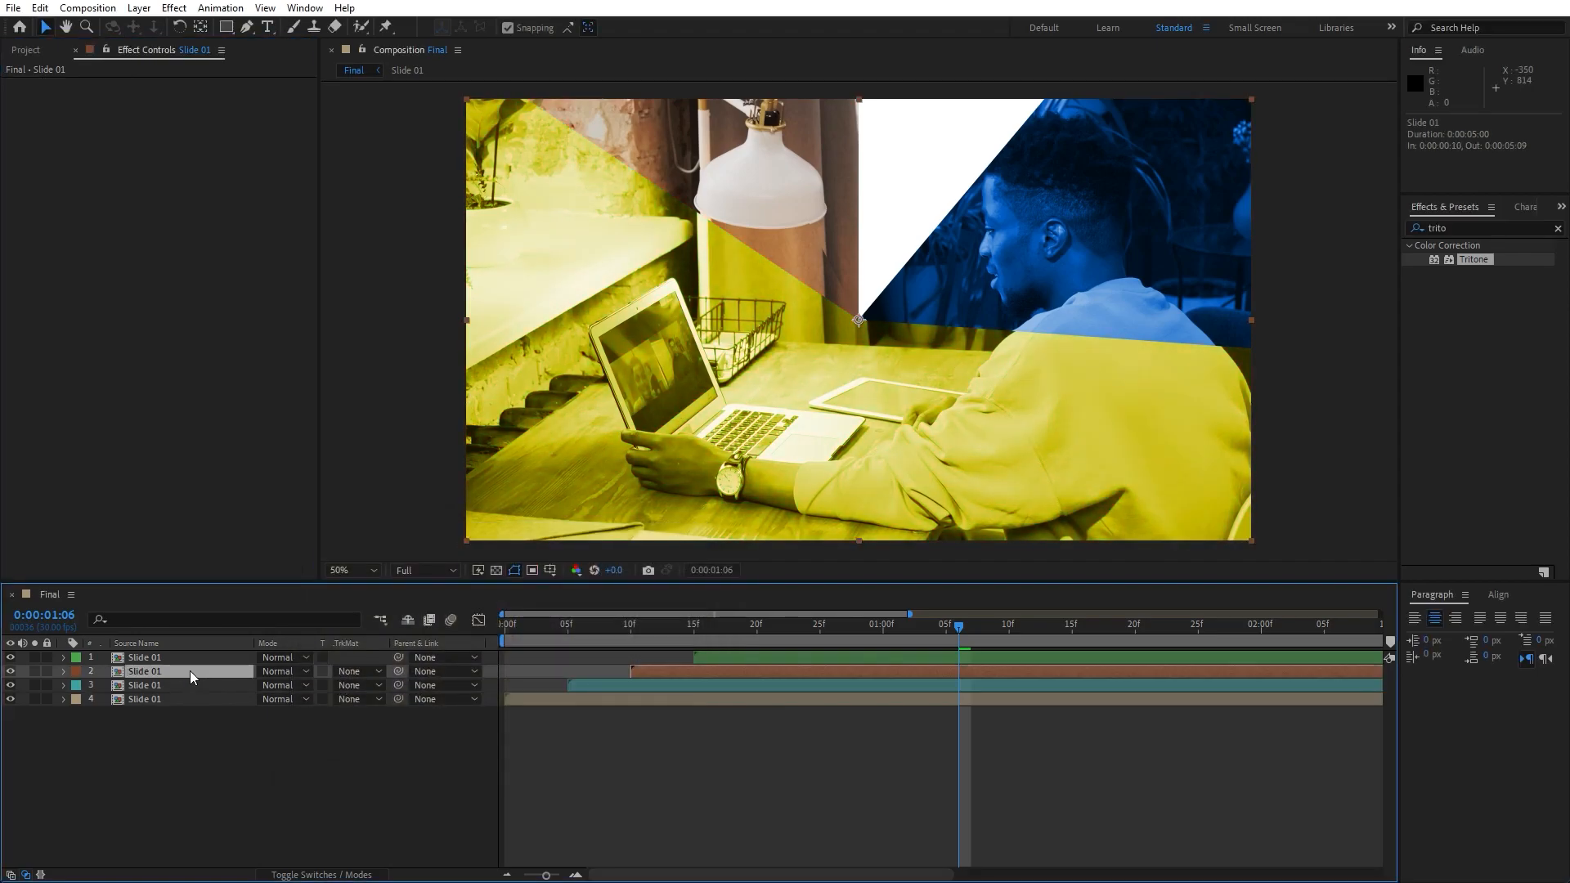
pyautogui.click(212, 317)
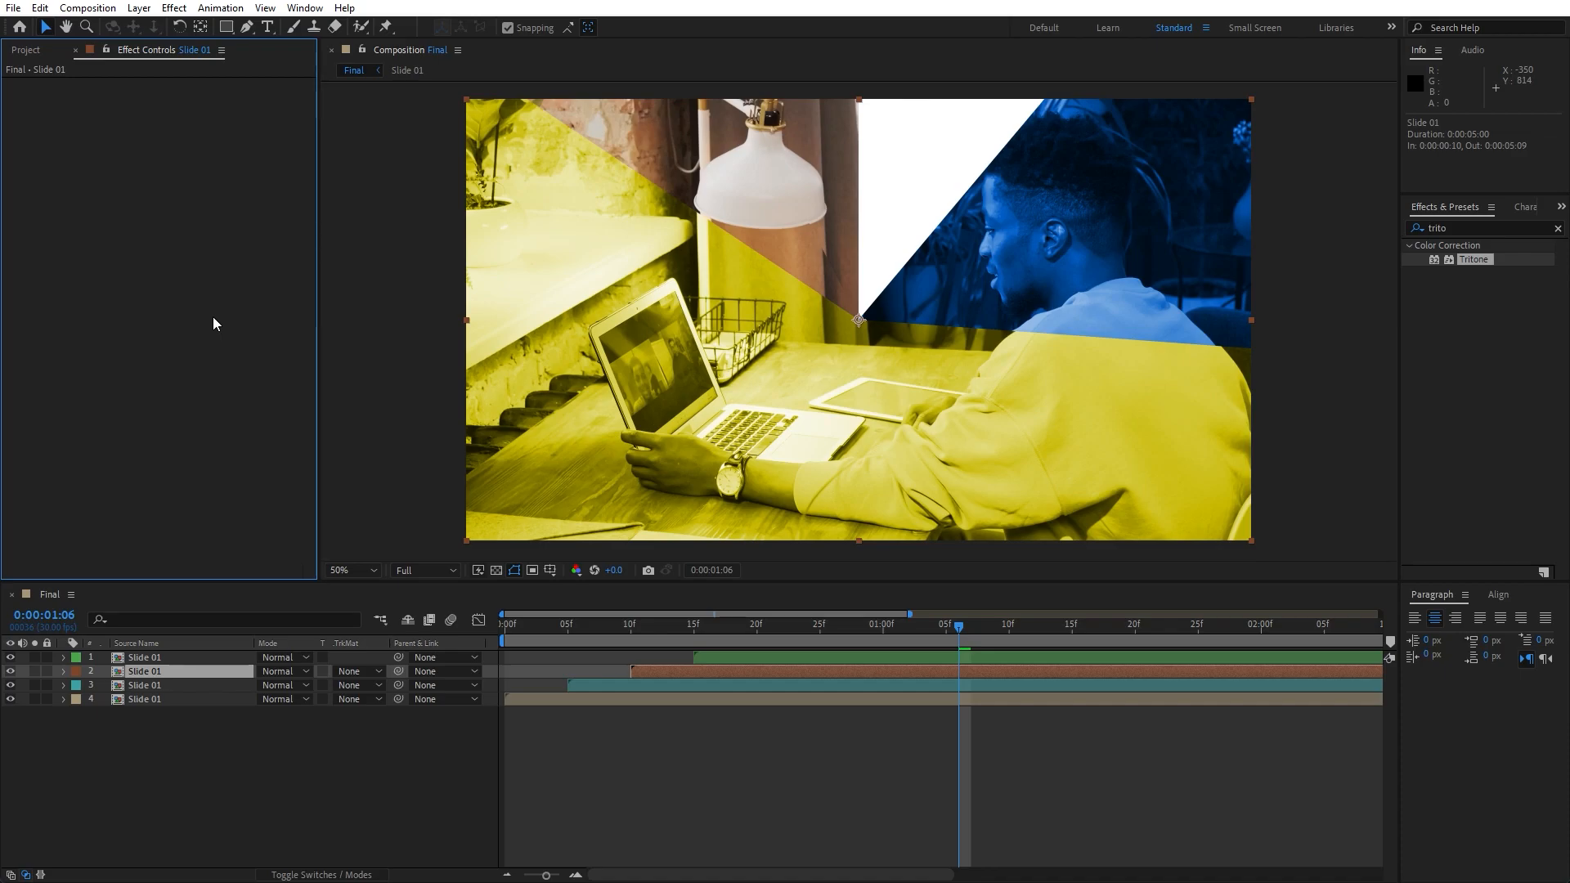
pyautogui.hotkey('ctrl', 'alt', 'shift', 'e')
pyautogui.press('space')
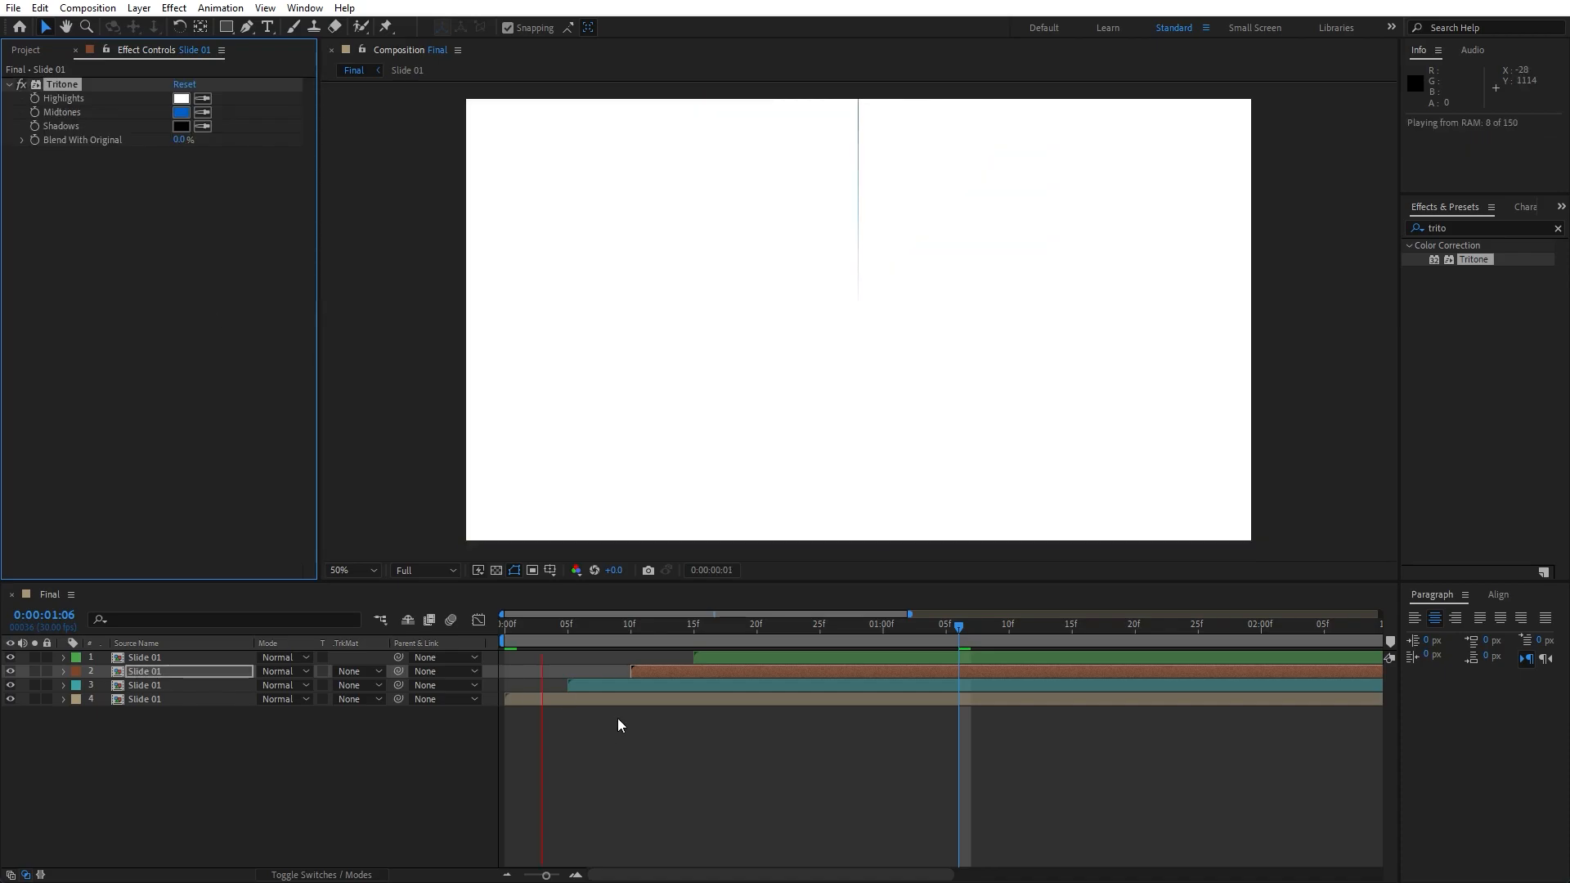
pyautogui.moveTo(664, 631); pyautogui.dragTo(1040, 623)
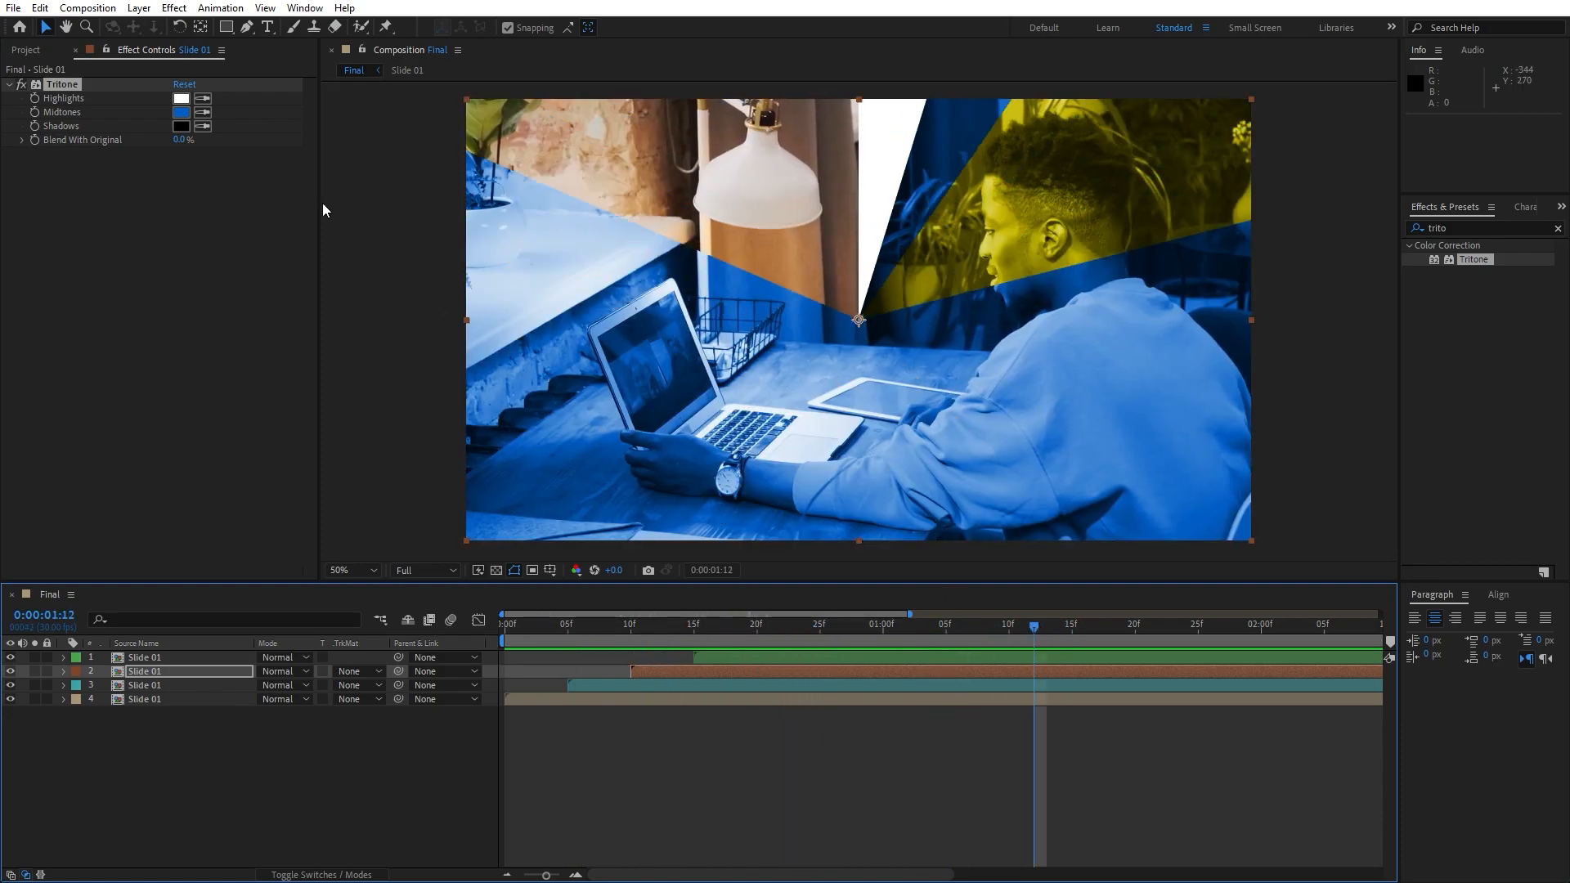
# - Change the Tritone midtones of layer 2 to yellow
pyautogui.click(193, 113)
pyautogui.click(537, 637)
pyautogui.moveTo(537, 646); pyautogui.dragTo(541, 737)
pyautogui.click(664, 561)
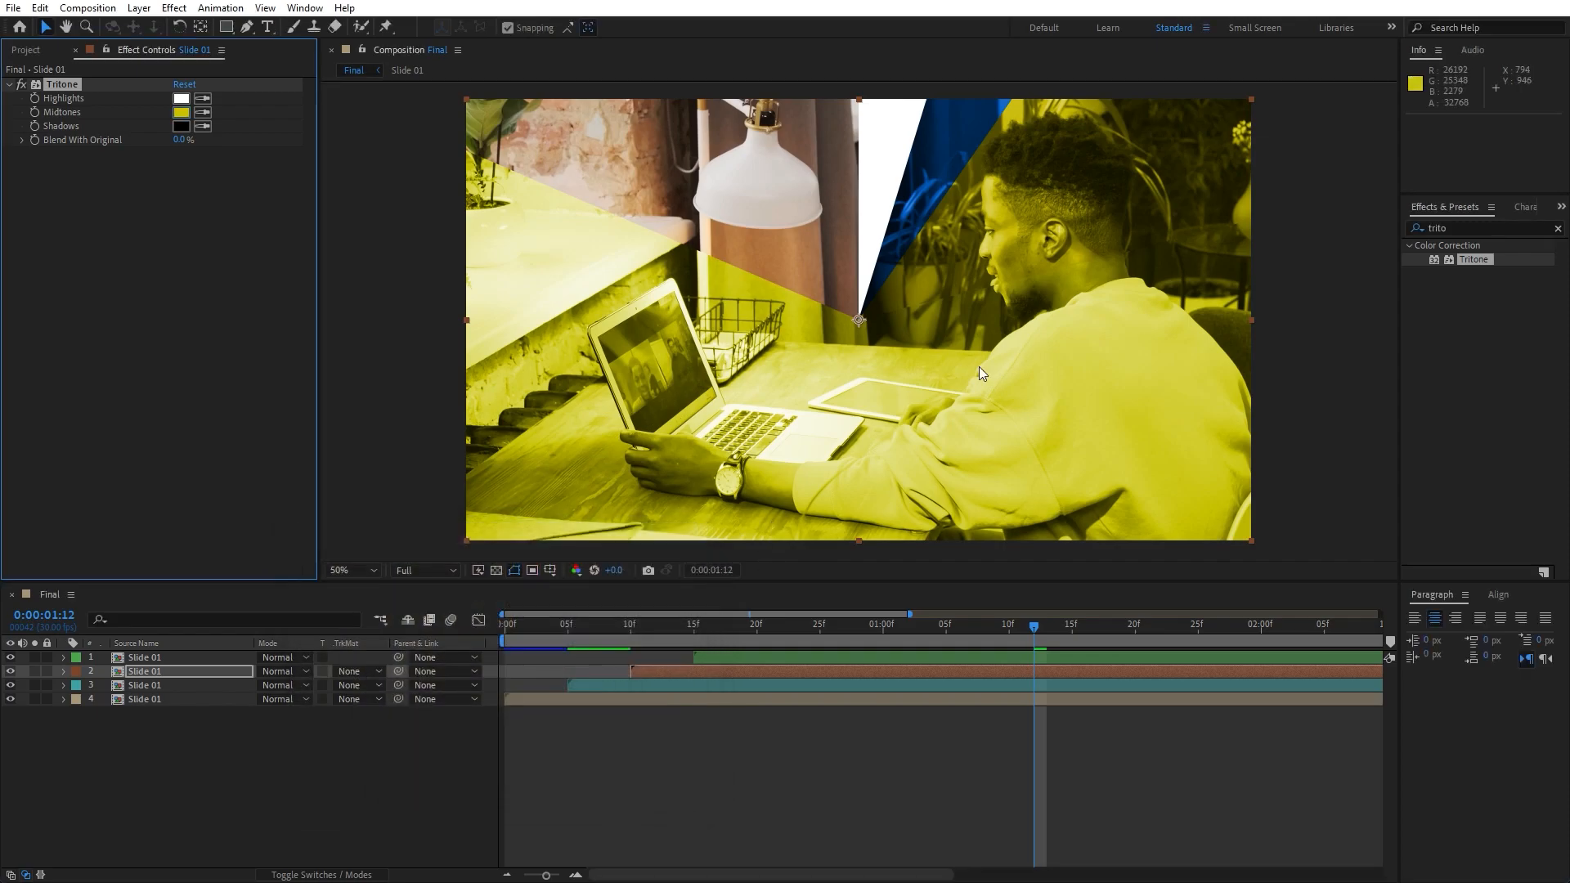
# - Add an inverted Find Edges effect above Tritone on Slide 01 layer 2
pyautogui.click(1489, 223)
pyautogui.write('find')
pyautogui.moveTo(1482, 262); pyautogui.dragTo(95, 85)
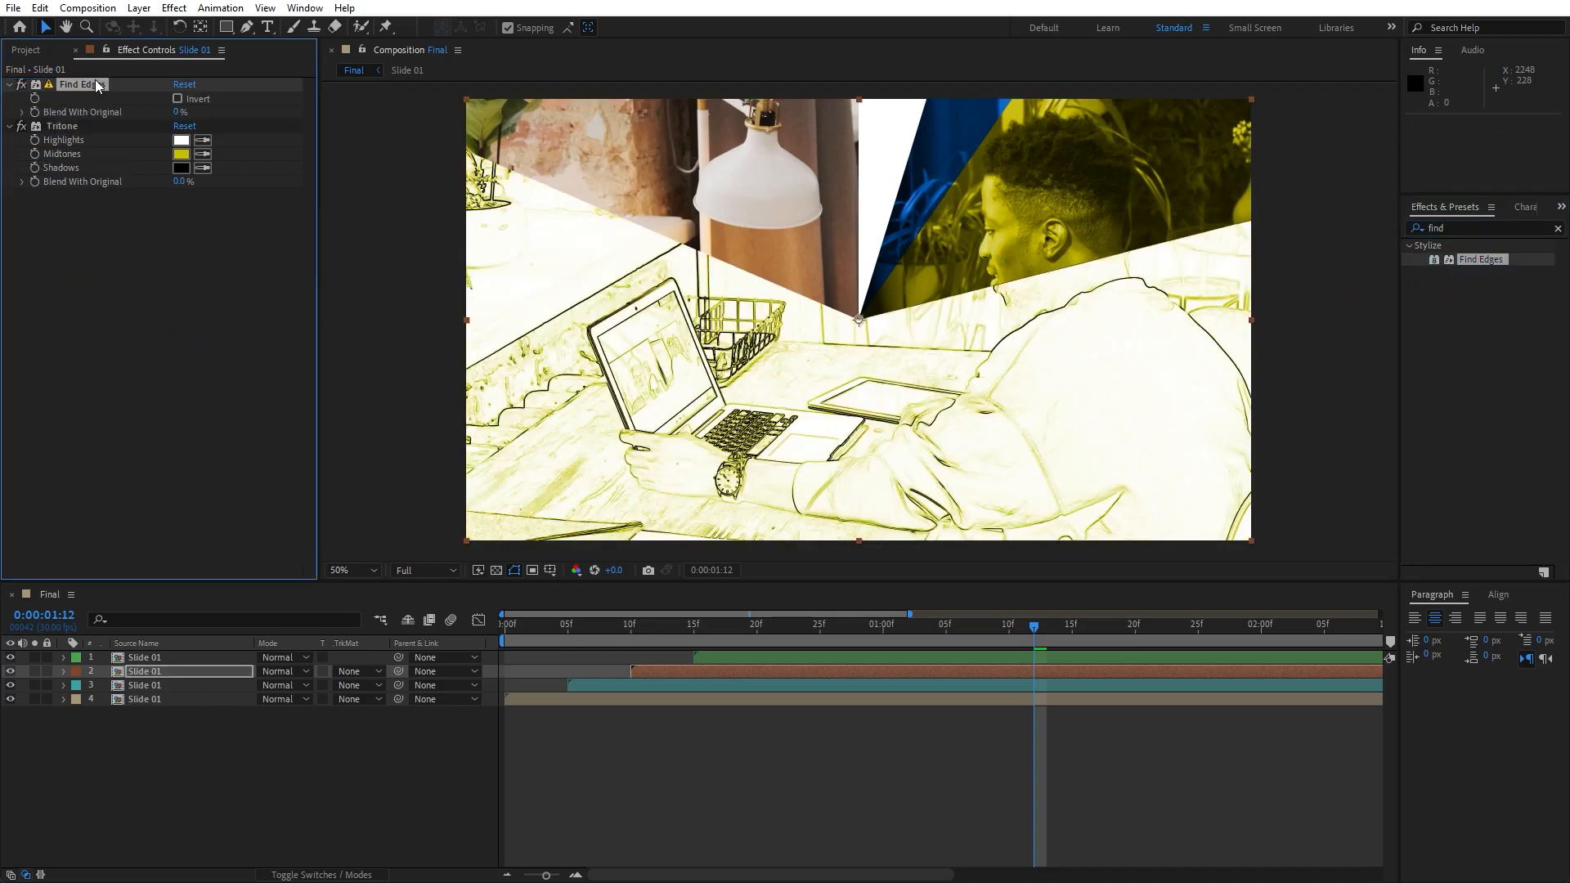
pyautogui.click(177, 98)
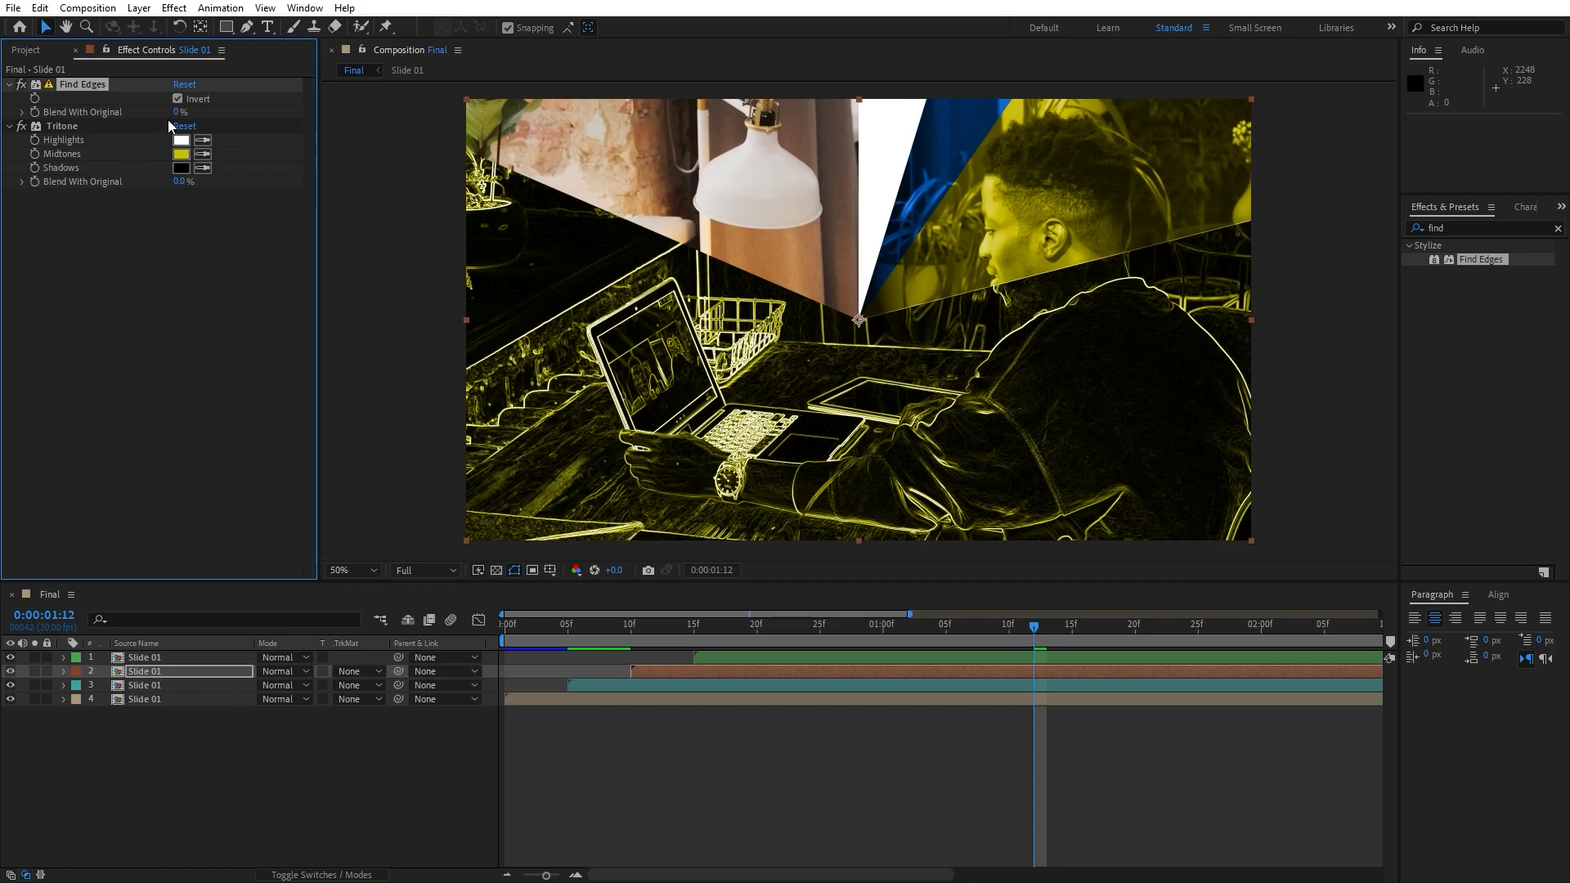
# - Brighten the Tritone midtones of layer 2 to yellow D3CC00
pyautogui.click(181, 153)
pyautogui.moveTo(511, 628); pyautogui.dragTo(564, 593)
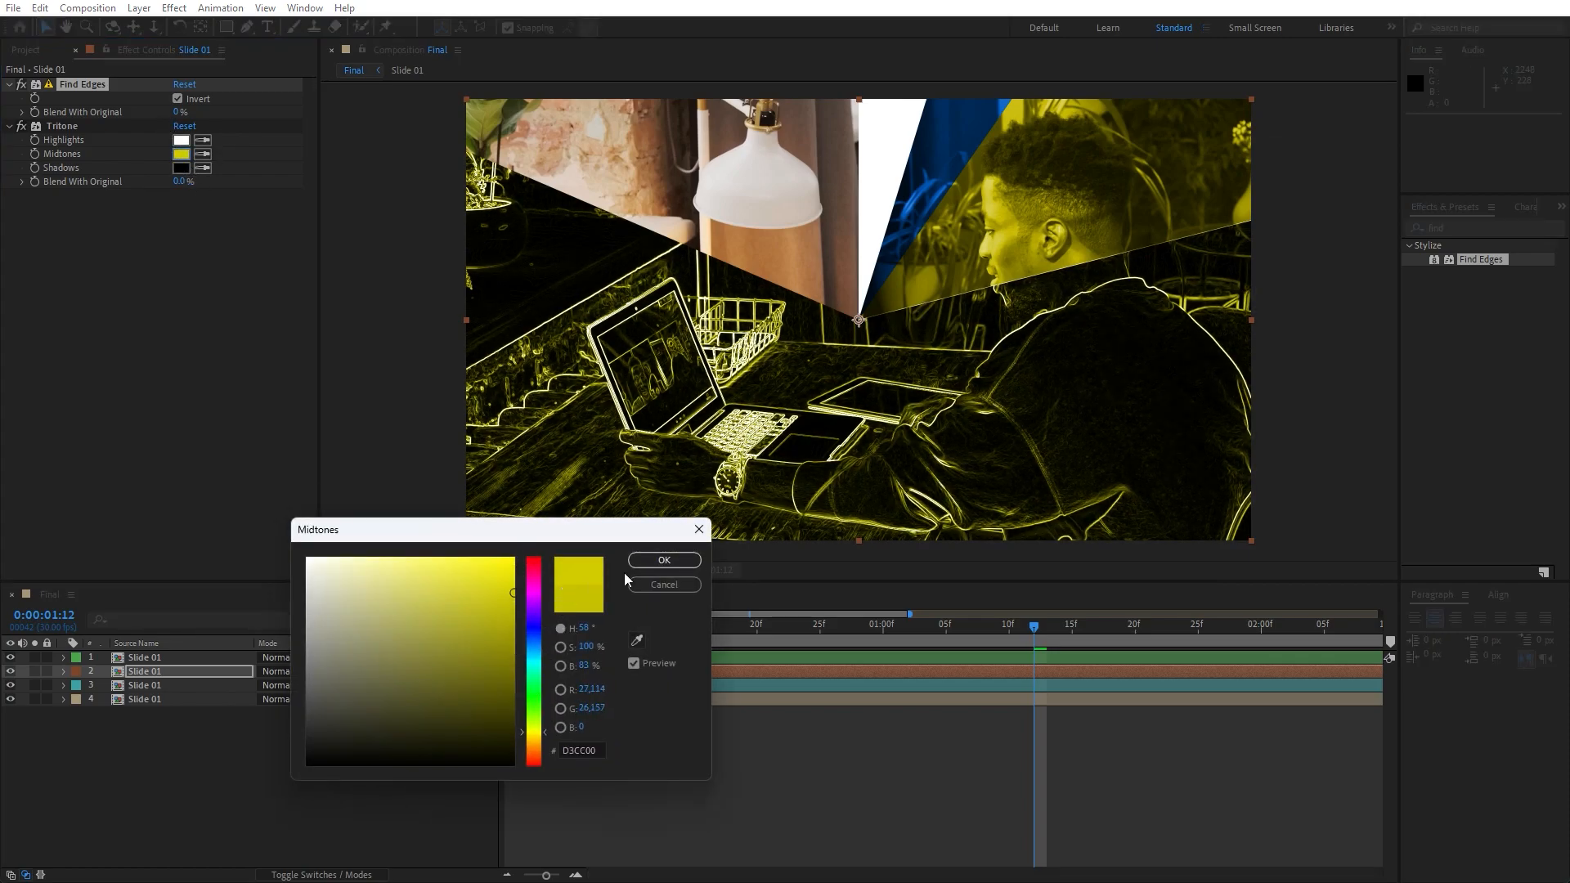
pyautogui.press('Return')
# - Play the Final composition from the start to check the layered wipe with the edge-traced layer
pyautogui.press('Home')
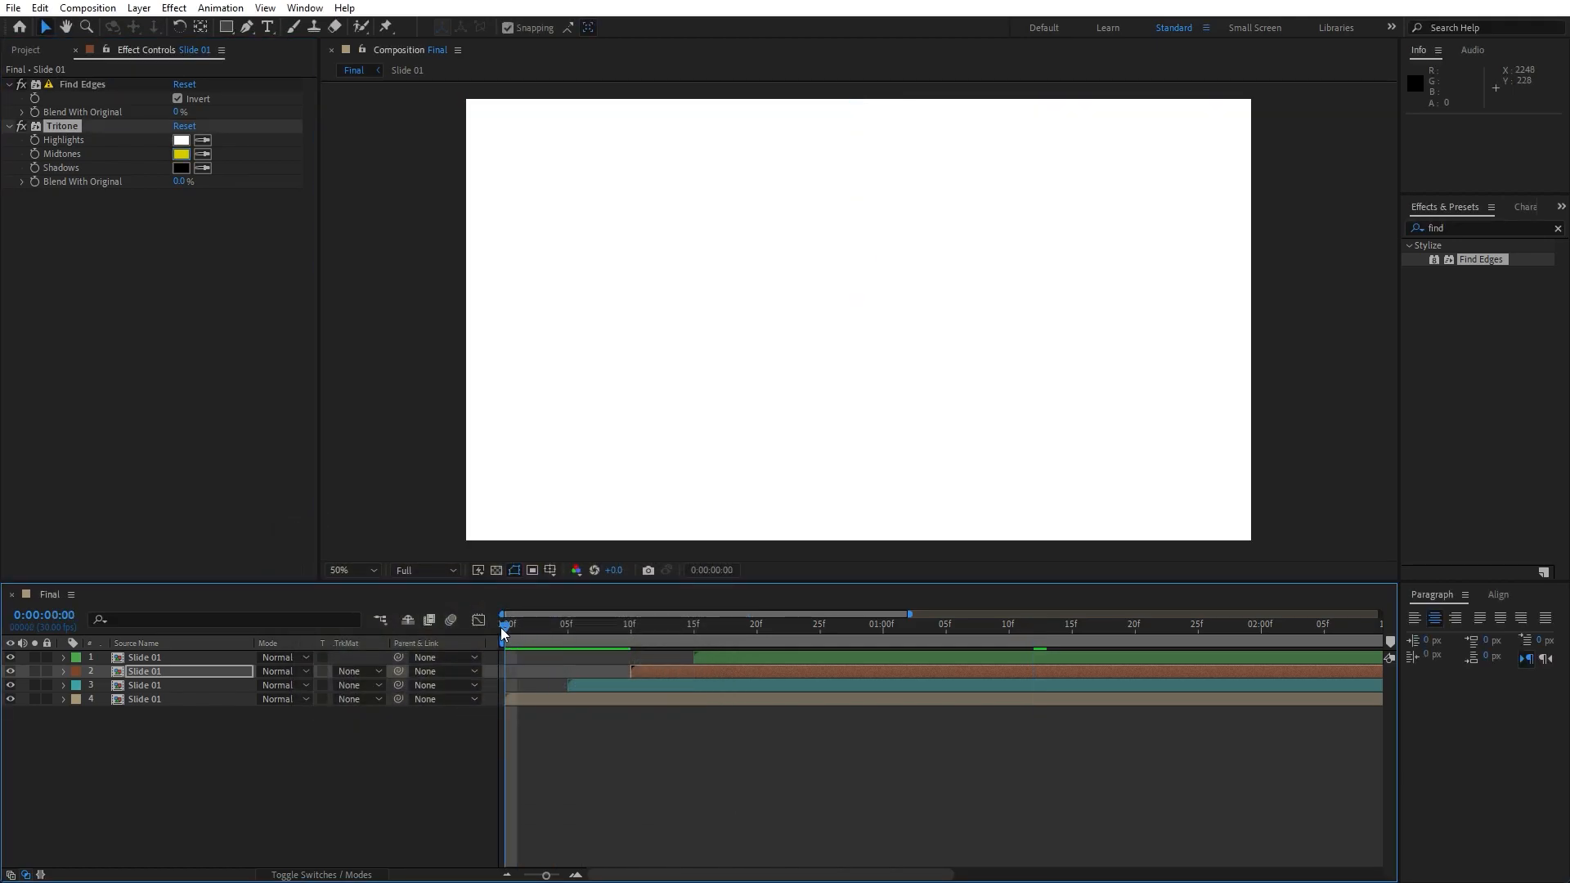
pyautogui.press('space')
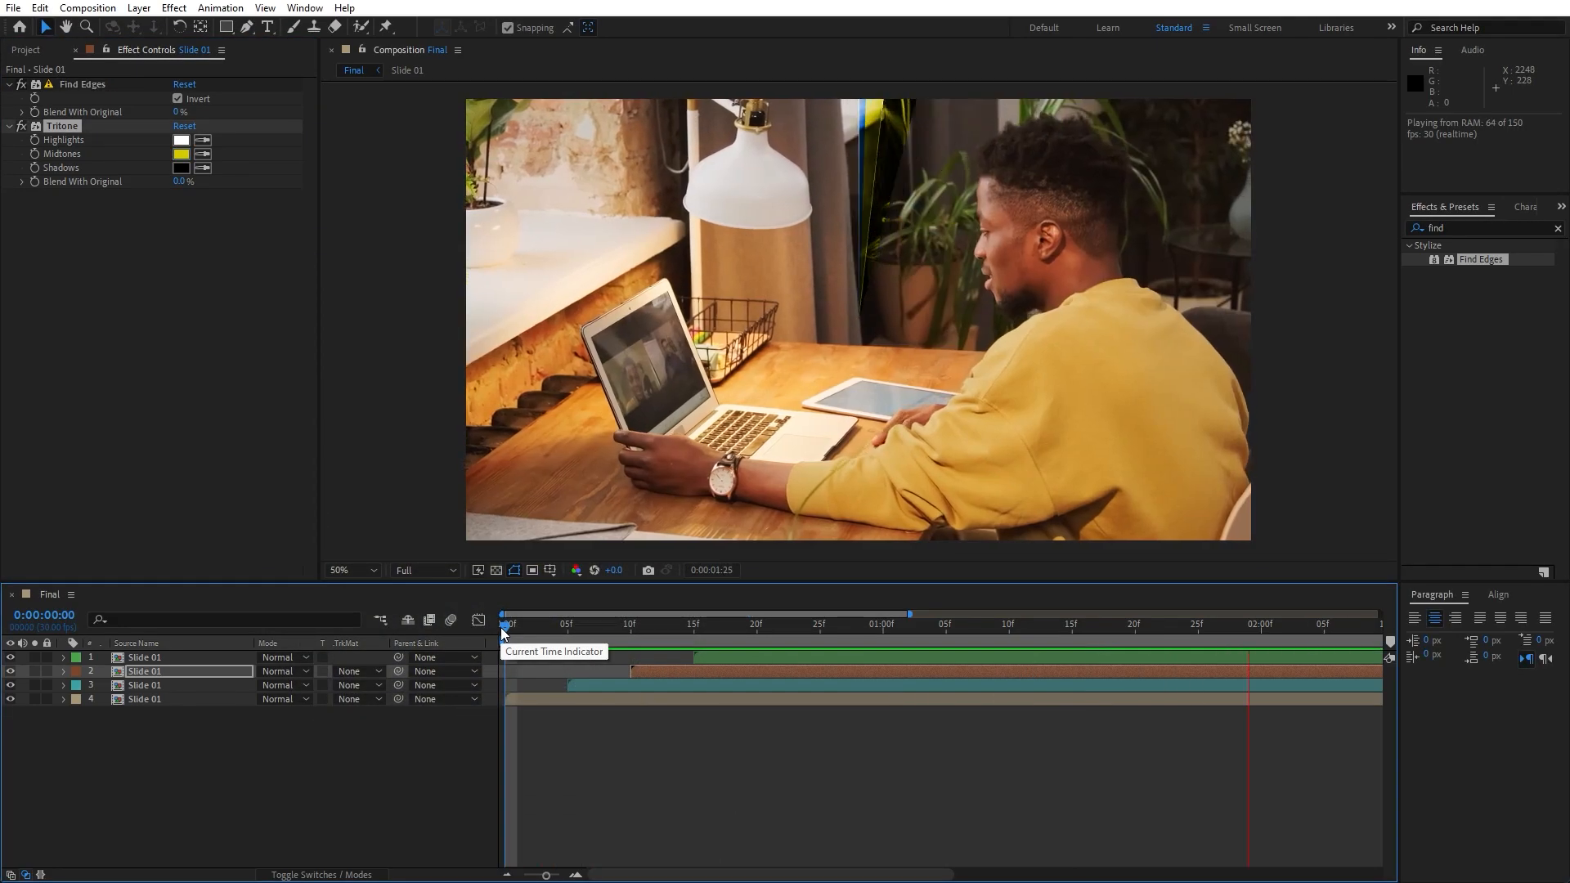
pyautogui.click(643, 624)
pyautogui.moveTo(546, 876); pyautogui.dragTo(535, 877)
pyautogui.press('space')
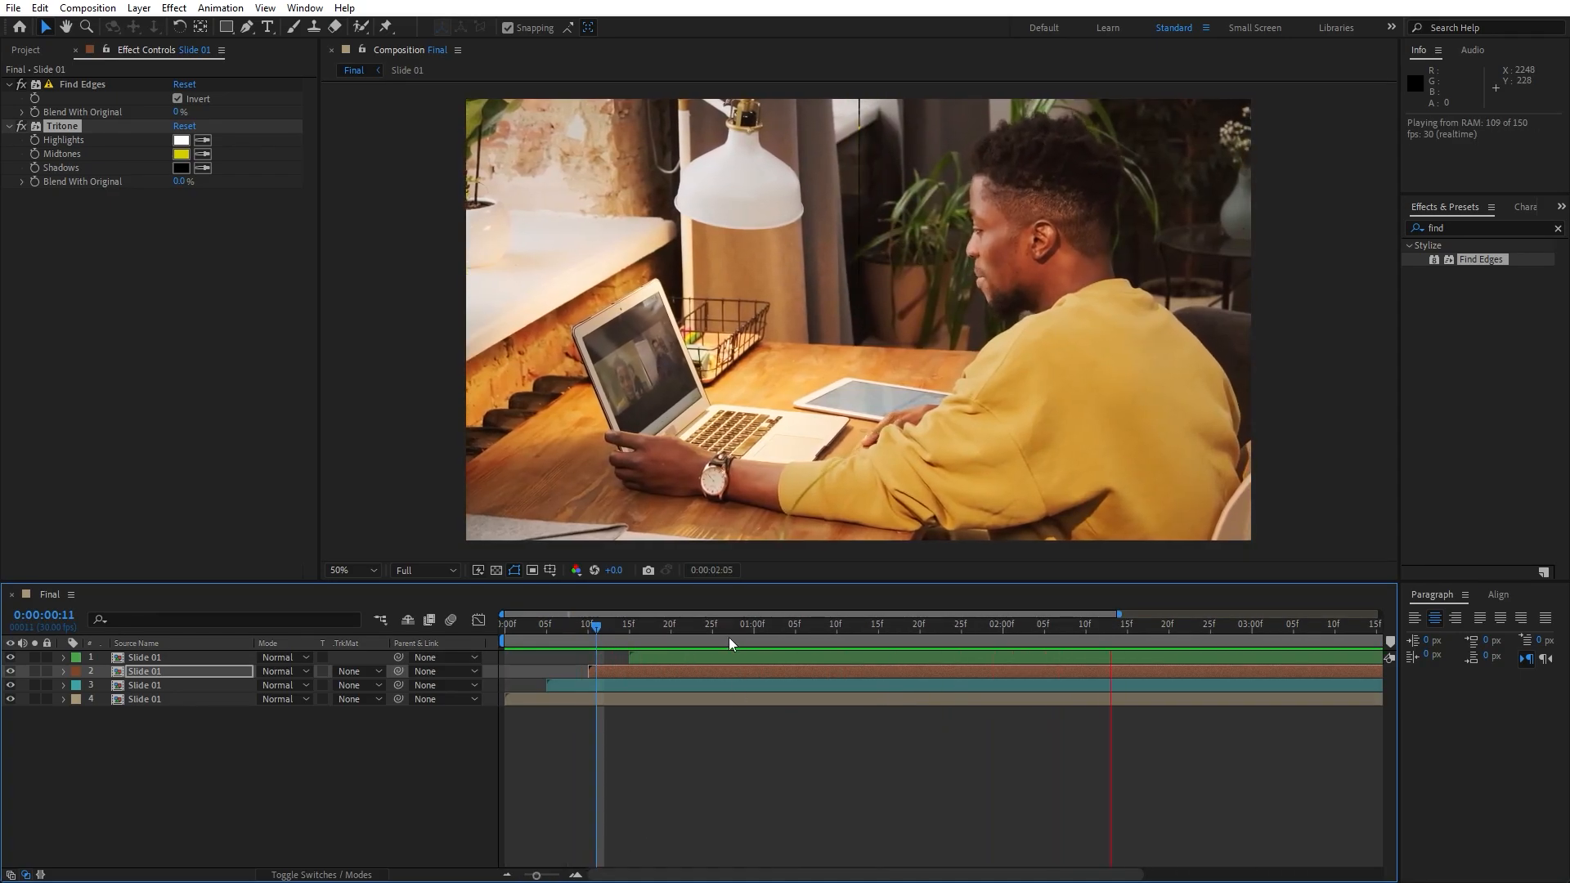
# - At 0:00:01:10, recolor the Tritone midtones of layer 2 to purple
pyautogui.moveTo(562, 631); pyautogui.dragTo(834, 651)
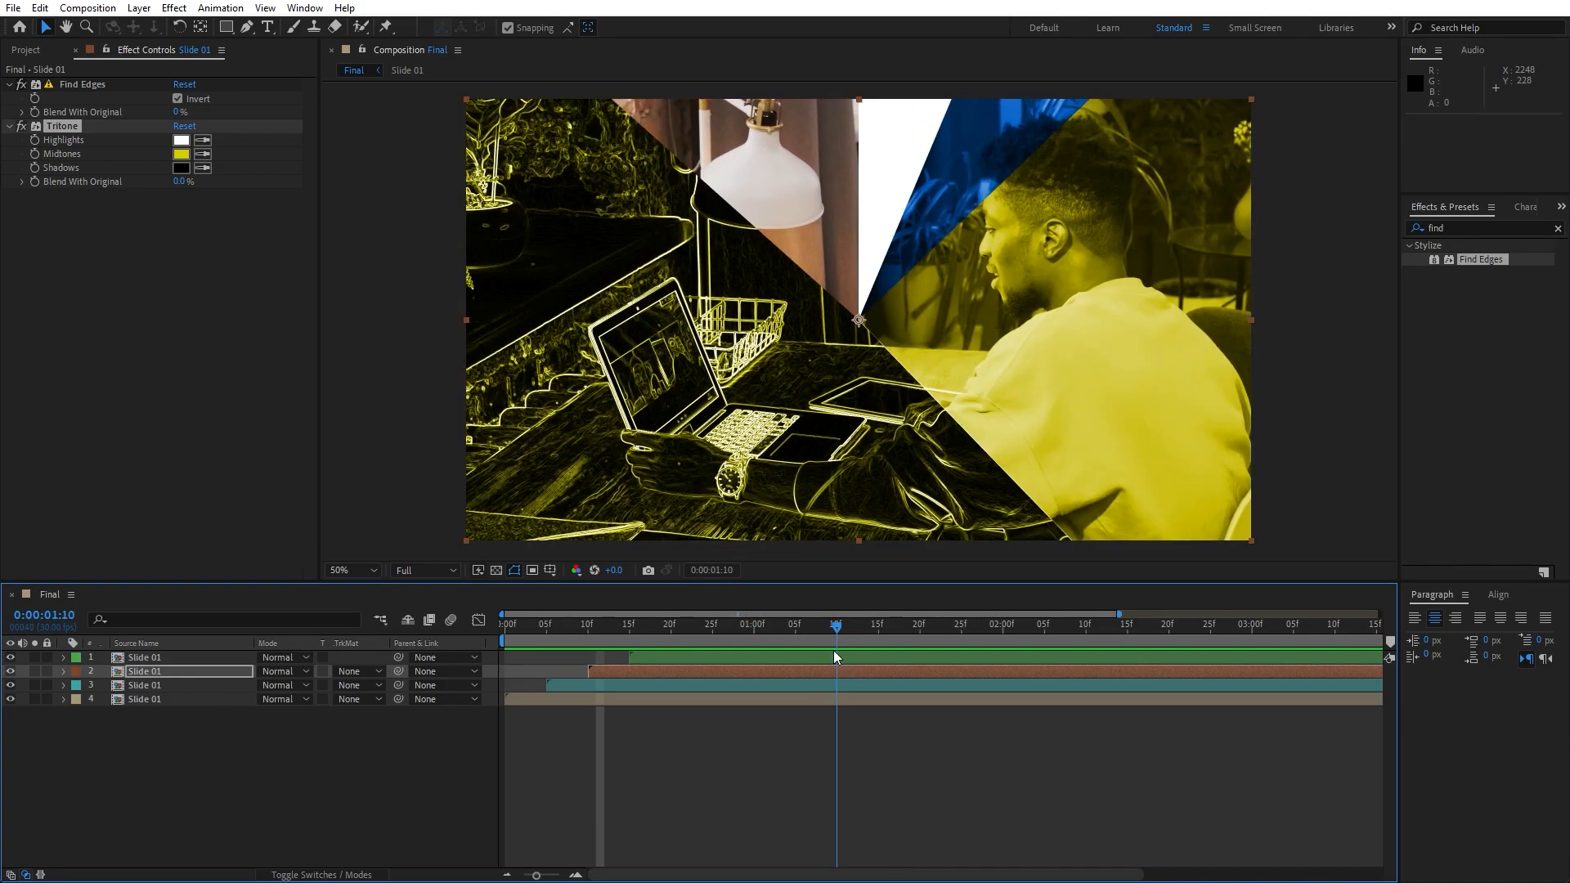
pyautogui.click(181, 156)
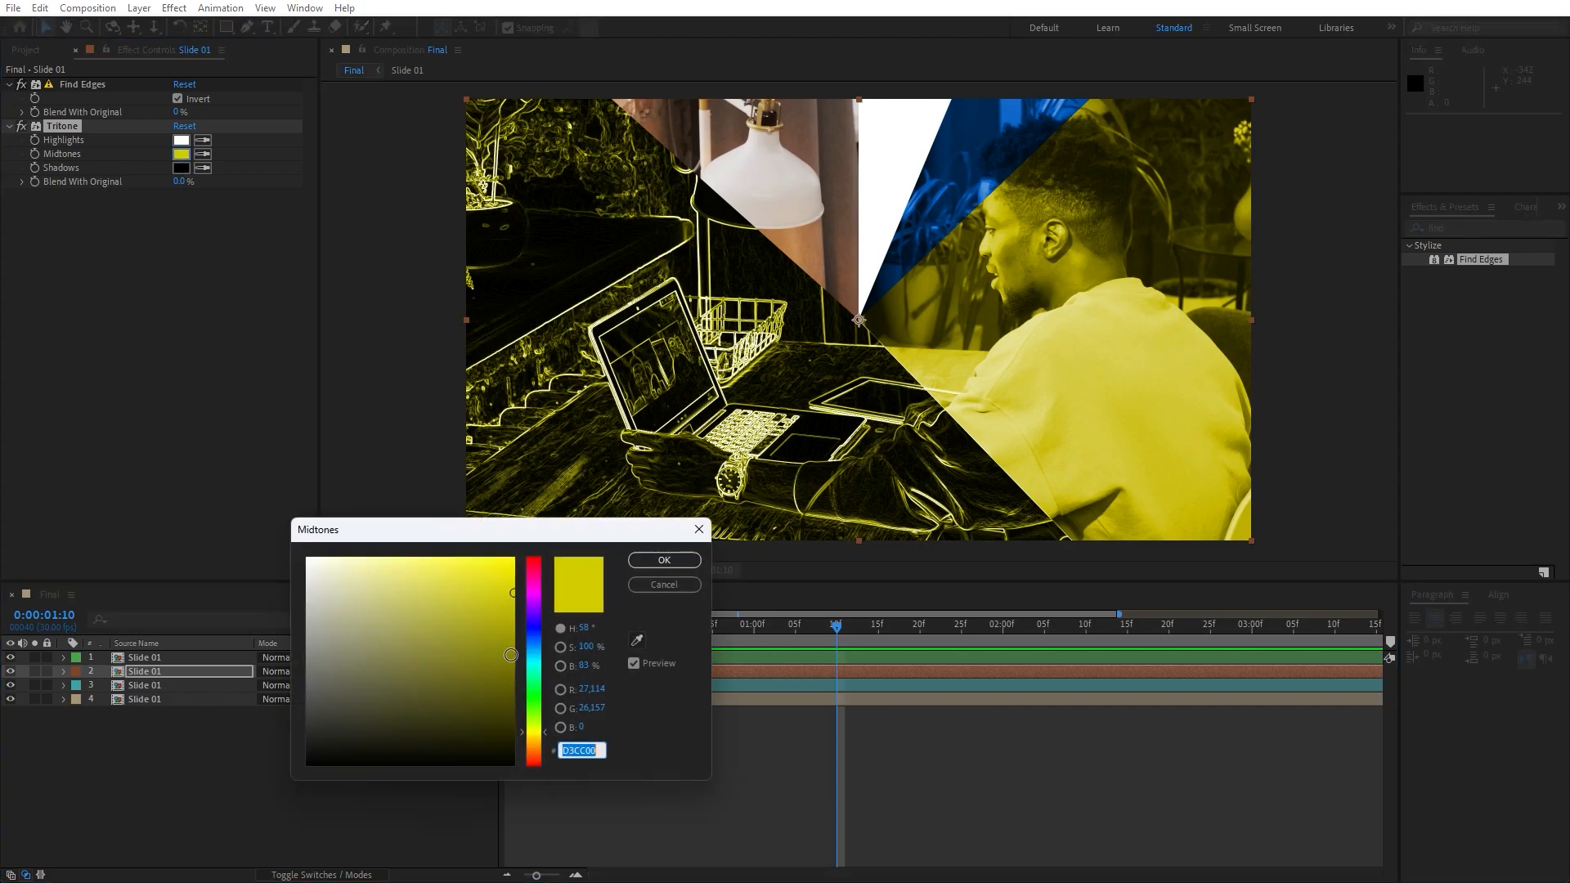
pyautogui.click(534, 591)
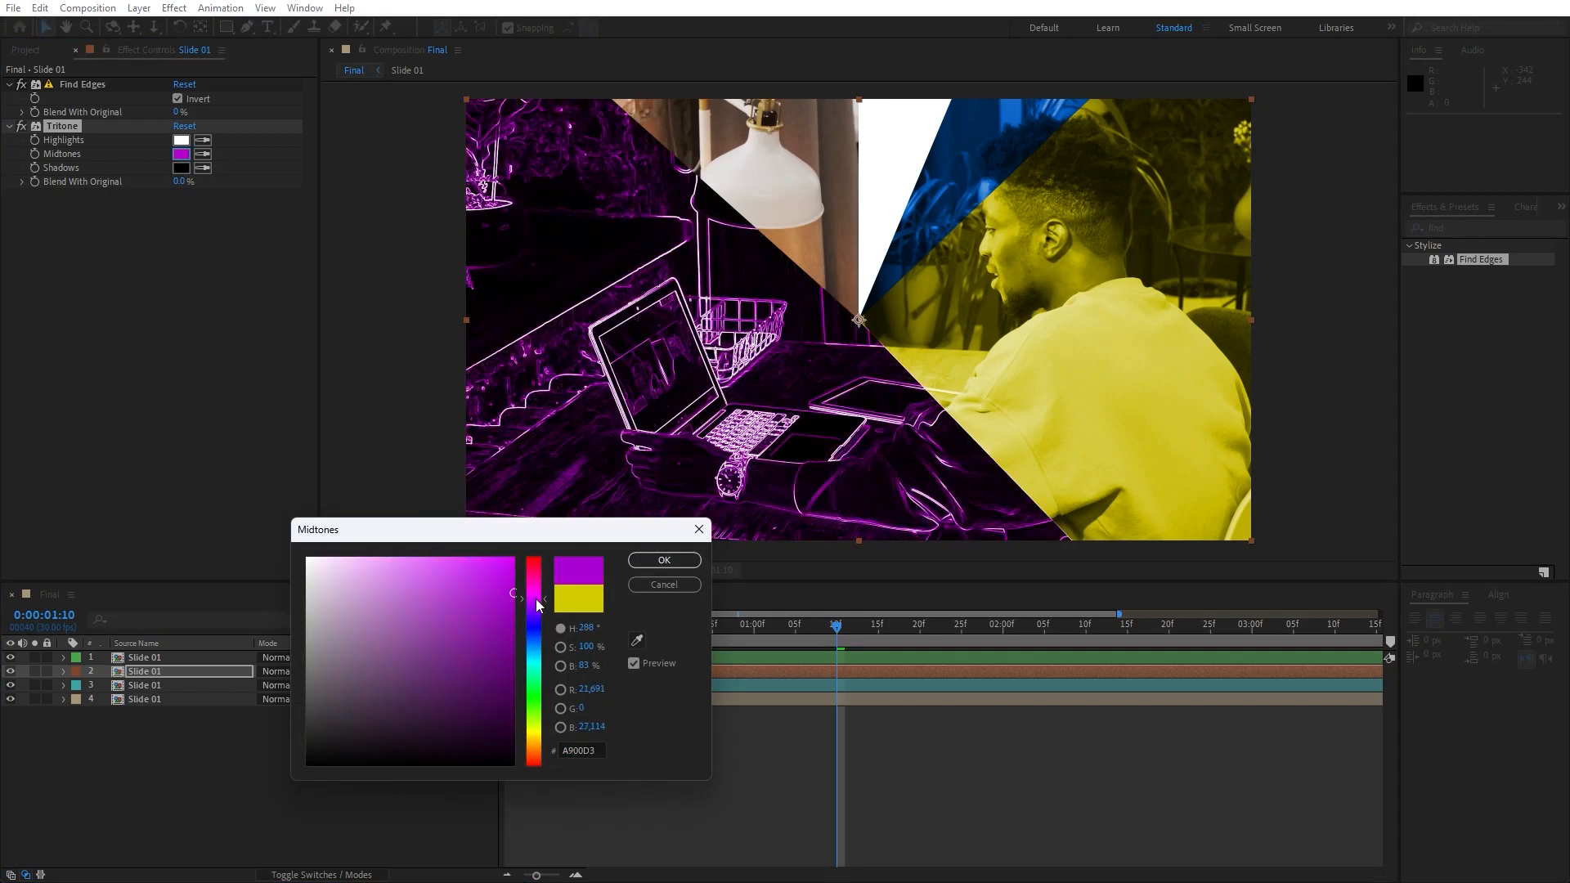
pyautogui.moveTo(536, 600); pyautogui.dragTo(537, 606)
pyautogui.click(664, 560)
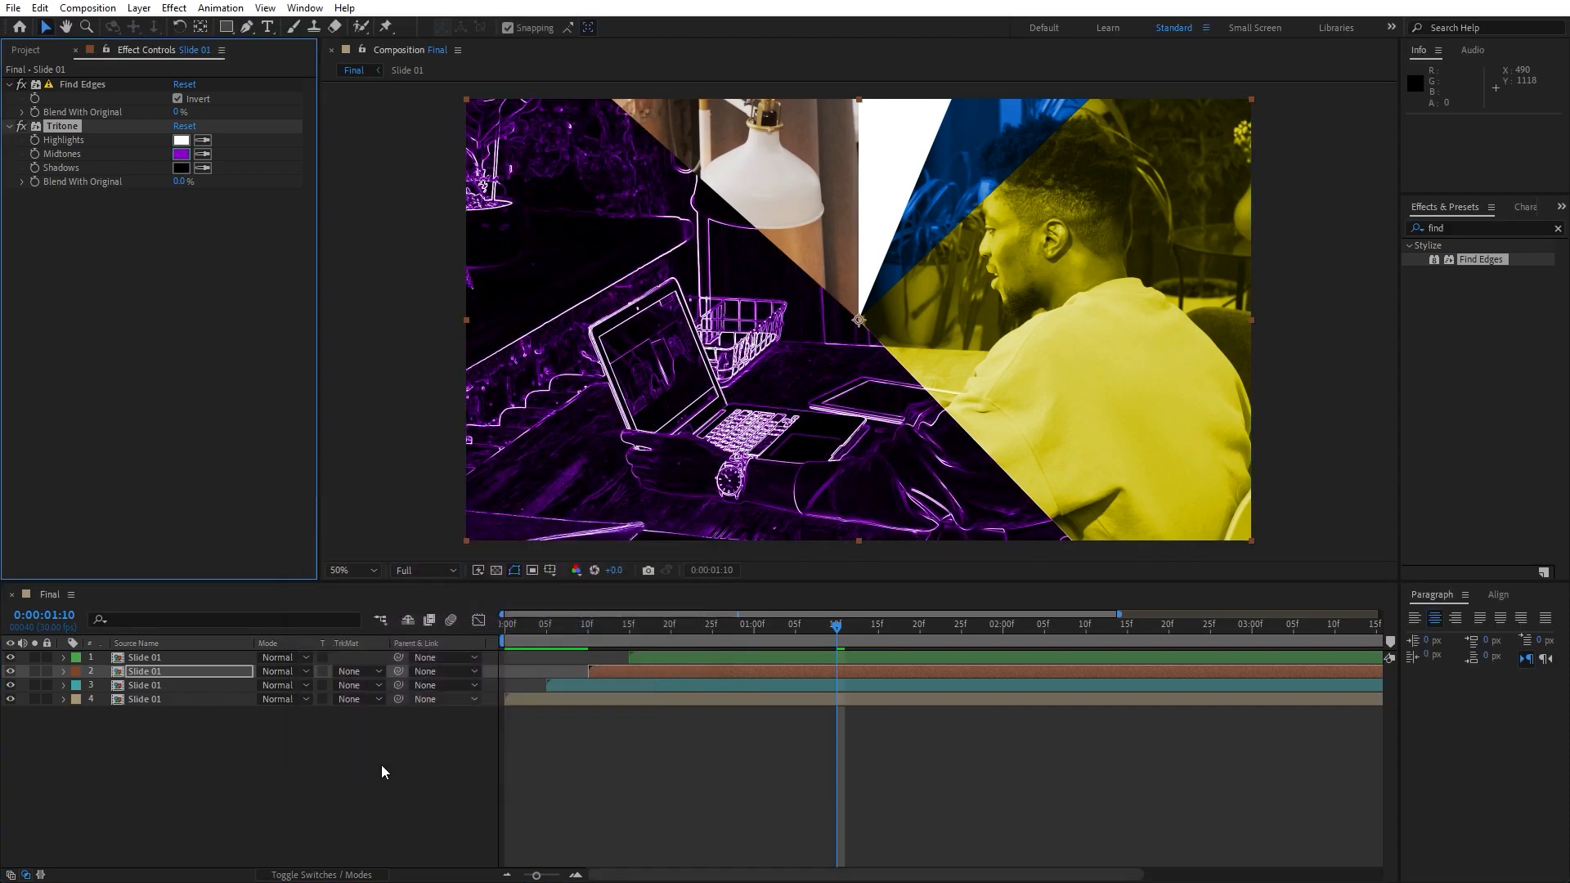
# - Preview the recolored wipe transition and scrub to 0:00:01:21
pyautogui.click(669, 626)
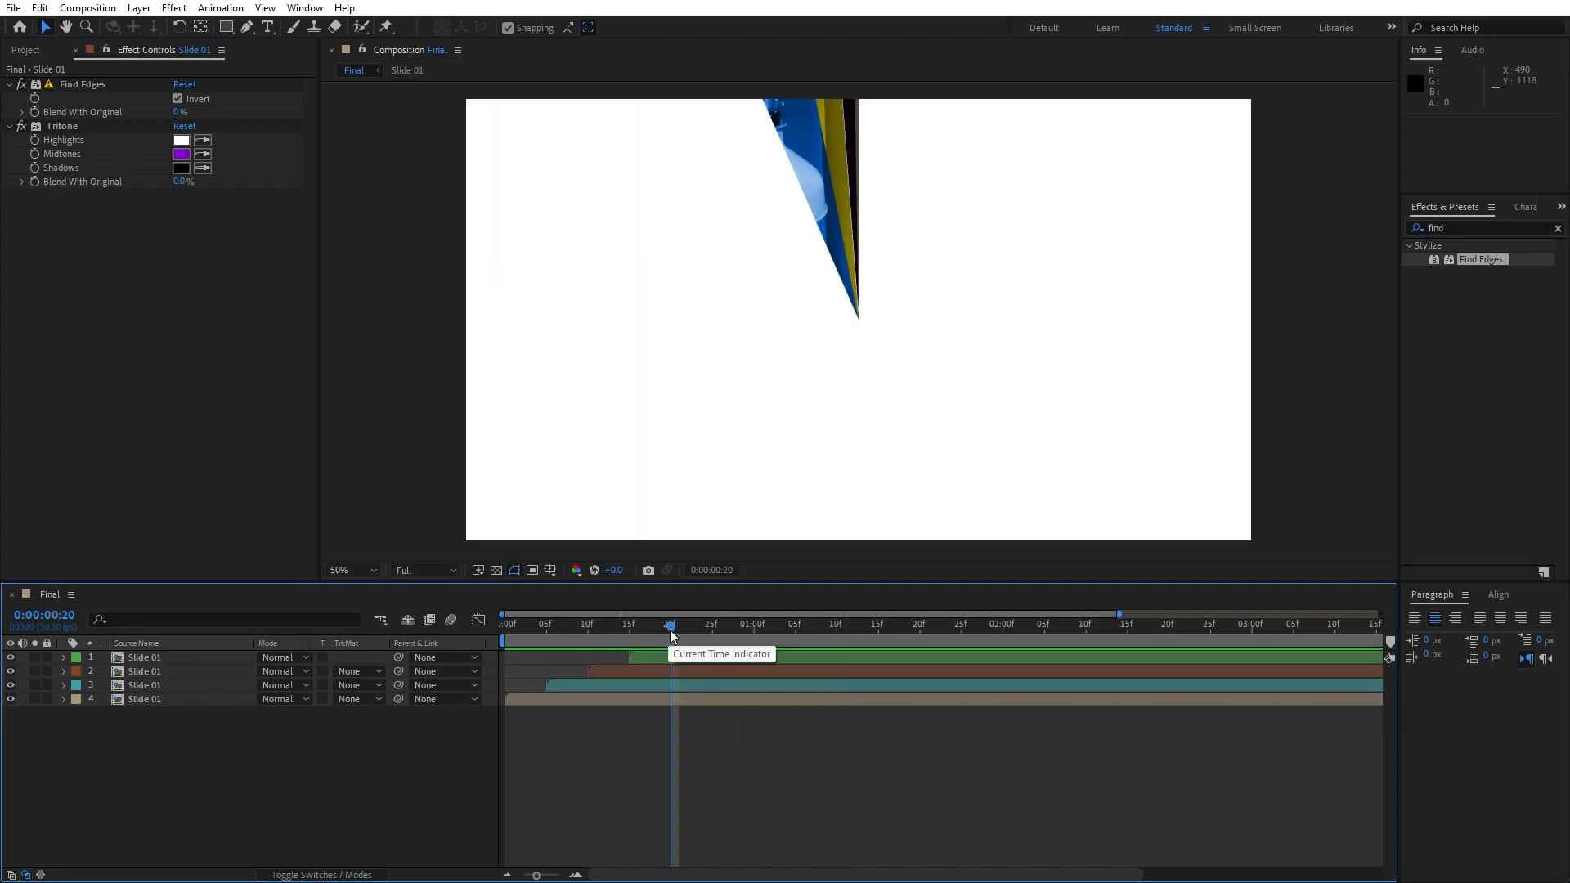
pyautogui.press('space')
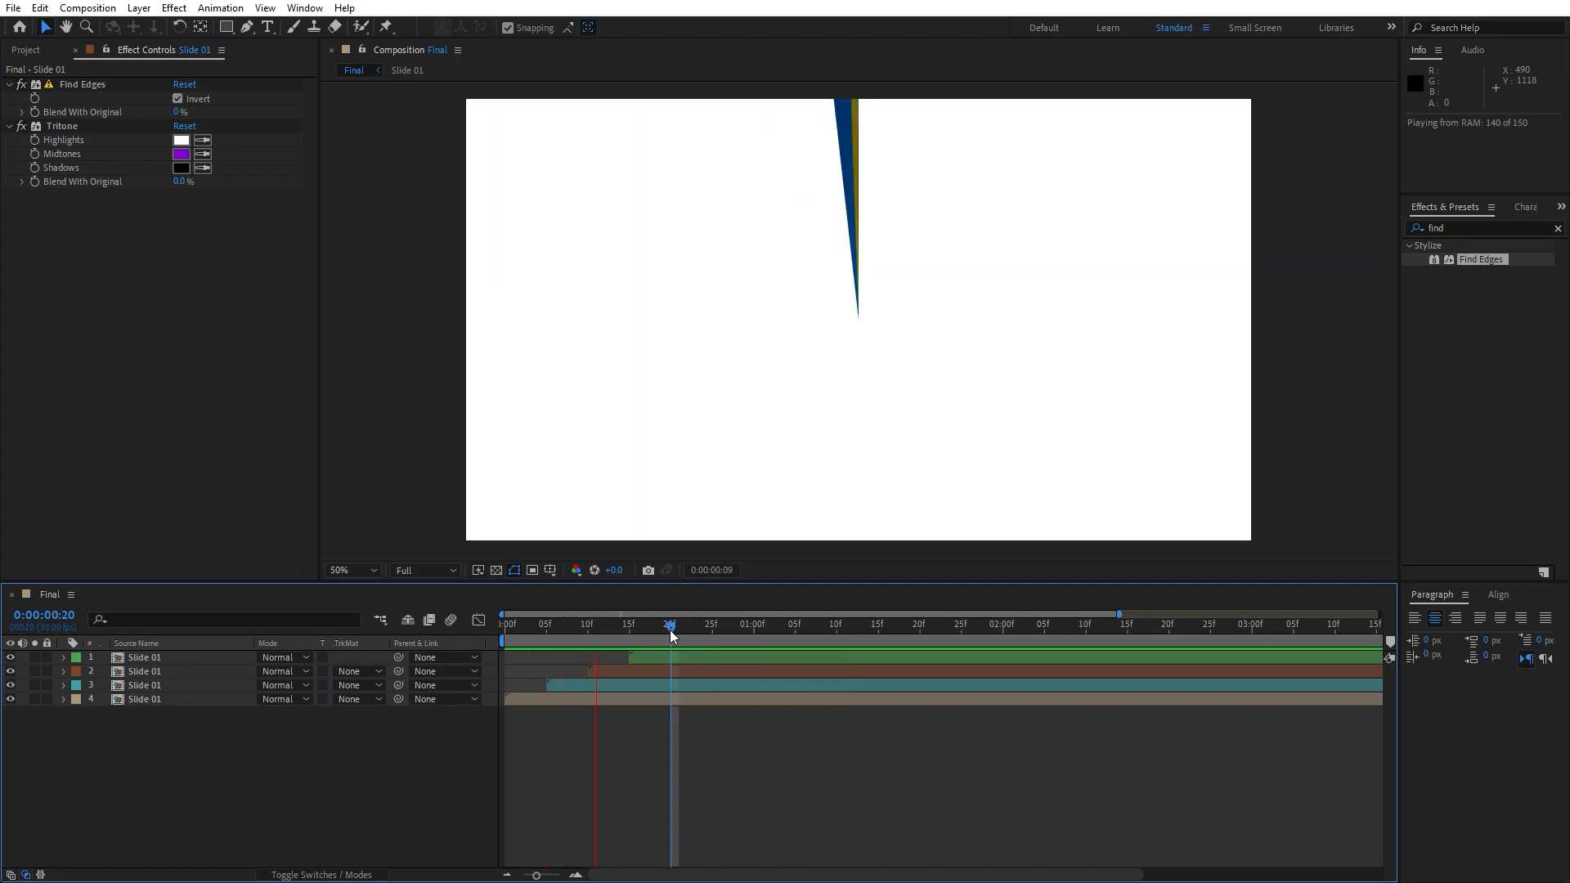
pyautogui.moveTo(675, 630); pyautogui.dragTo(924, 616)
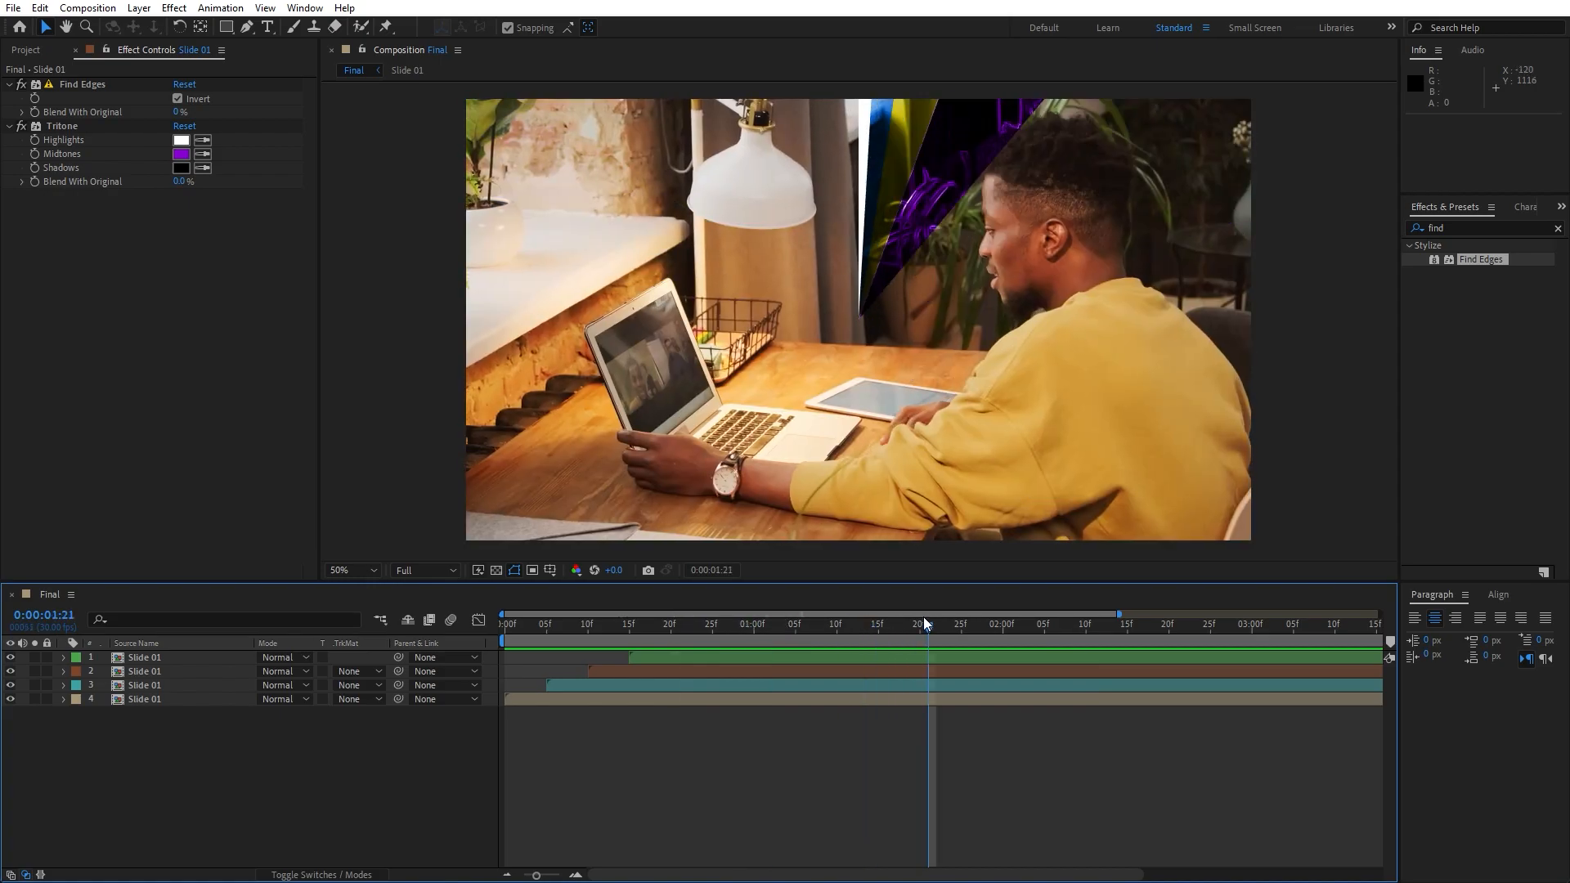
# - Open the Slide 01 composition and apply Turbulent Displace to the Matte layer
pyautogui.doubleClick(144, 699)
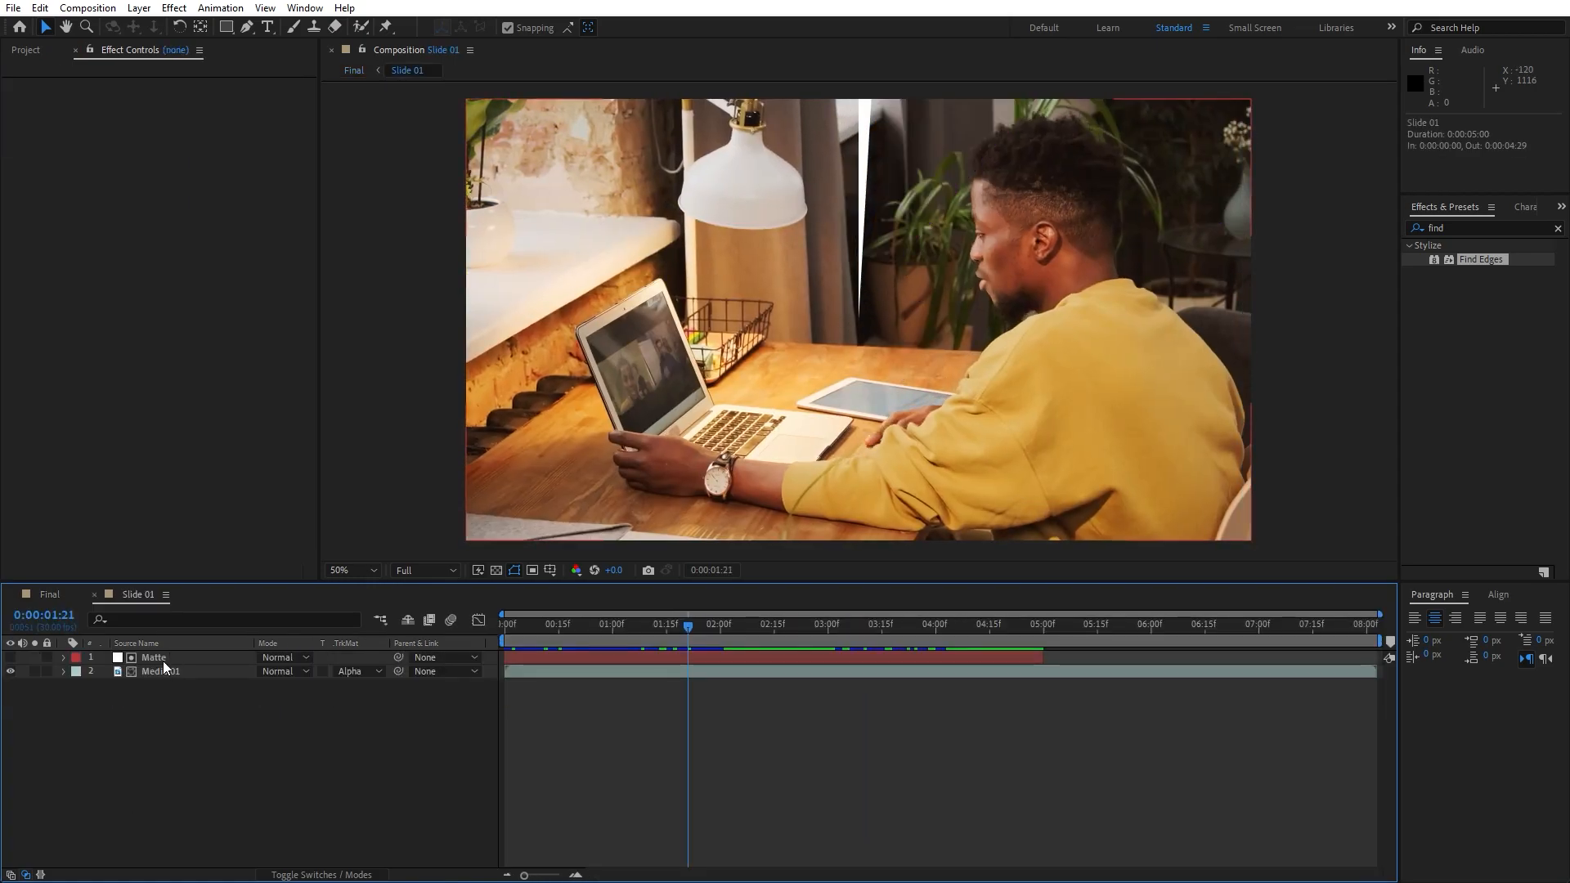
pyautogui.click(164, 659)
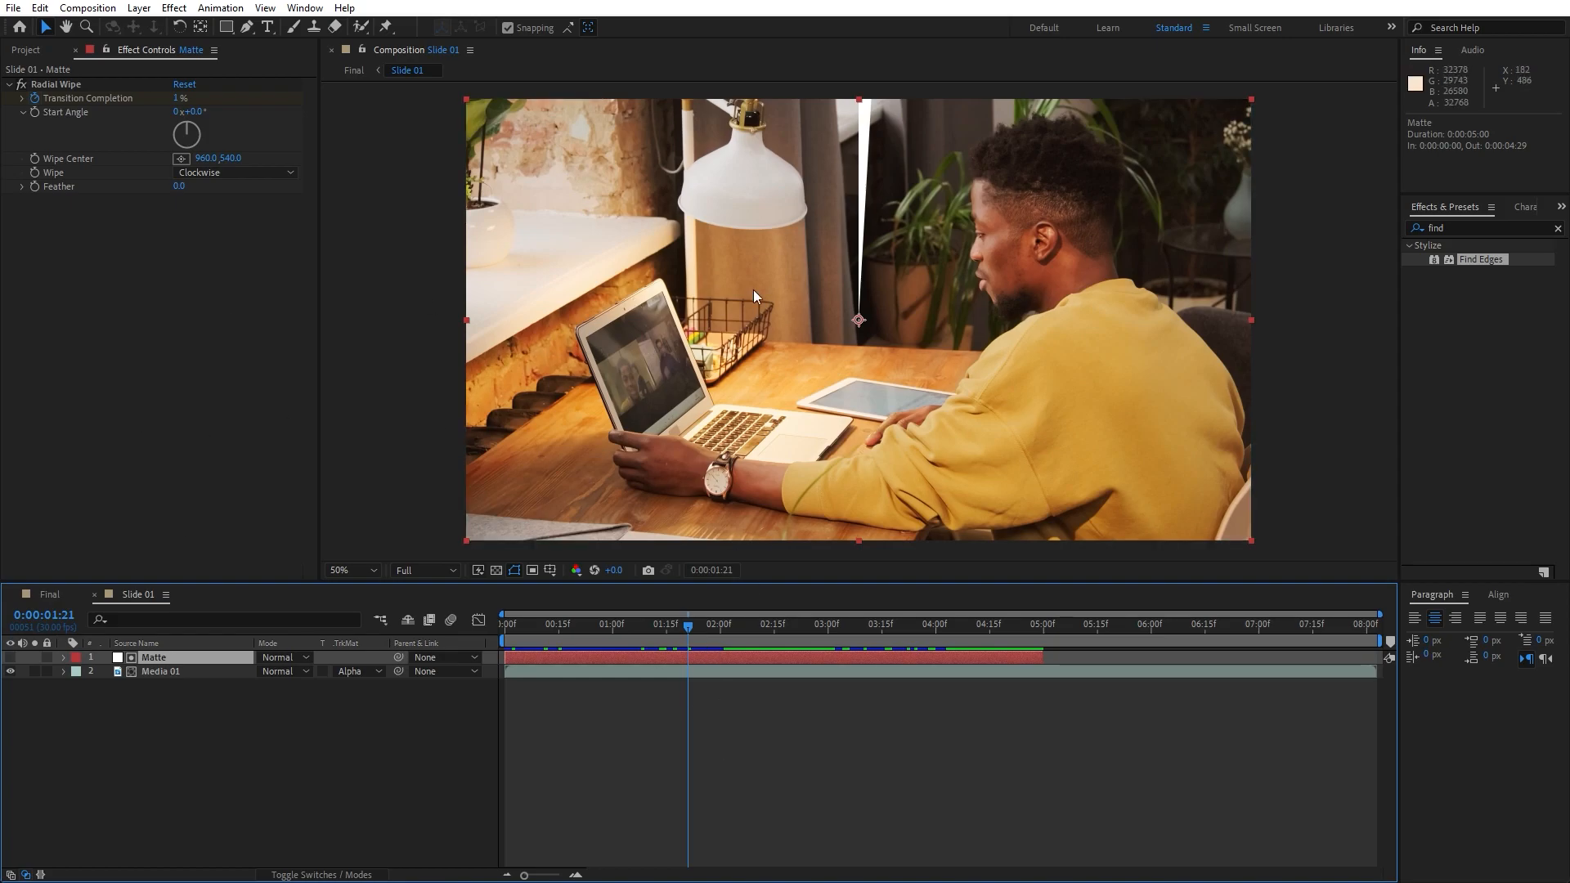
pyautogui.moveTo(1471, 228); pyautogui.dragTo(1279, 237)
pyautogui.write('turb')
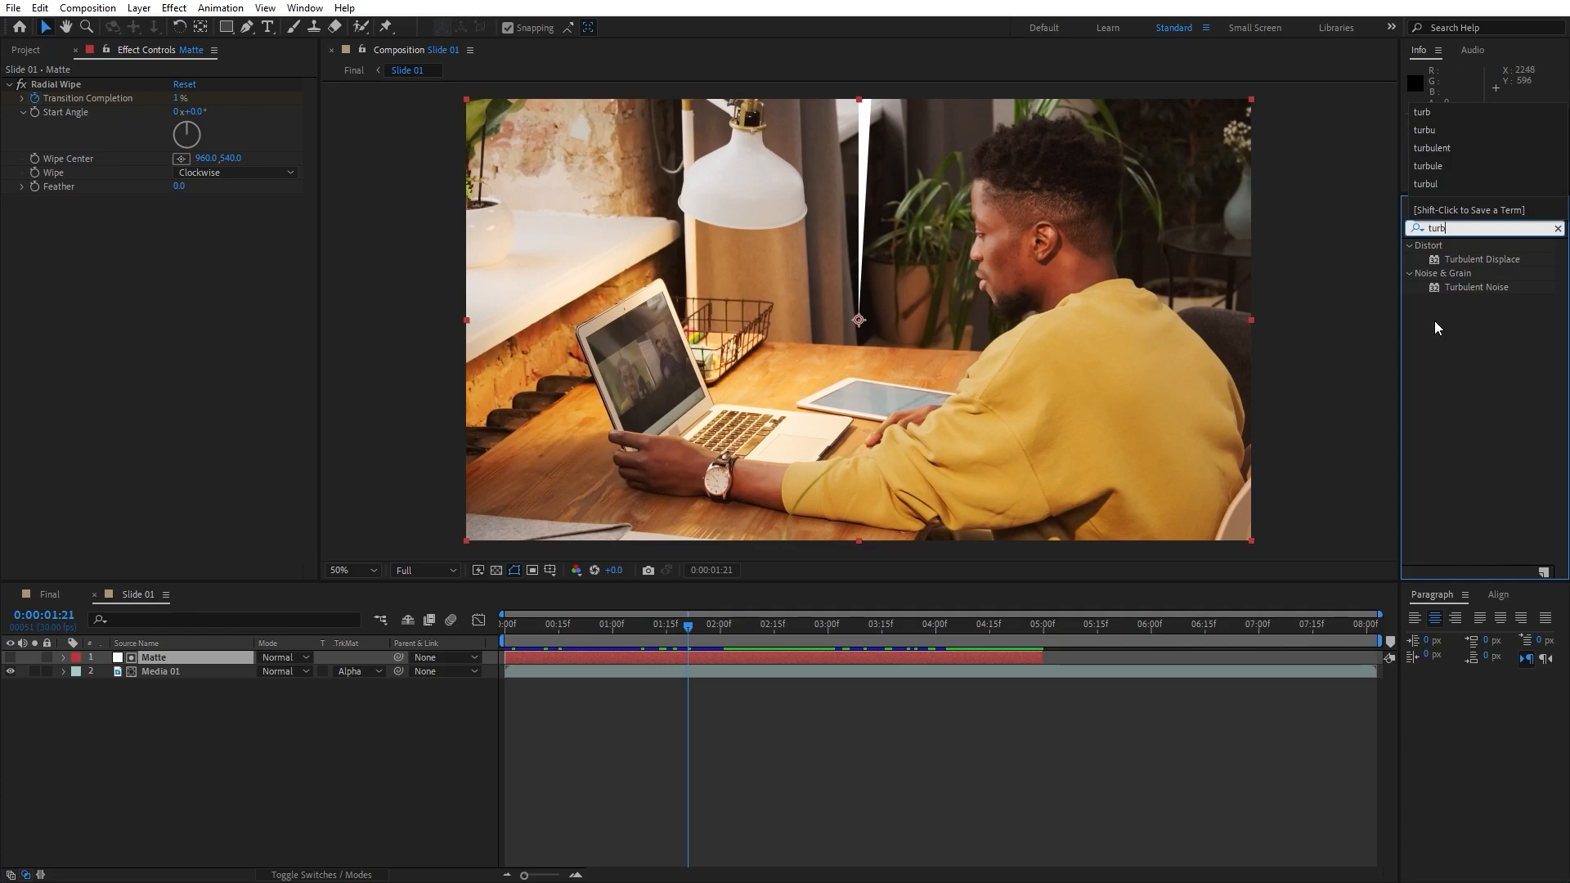
pyautogui.moveTo(1503, 260); pyautogui.dragTo(200, 320)
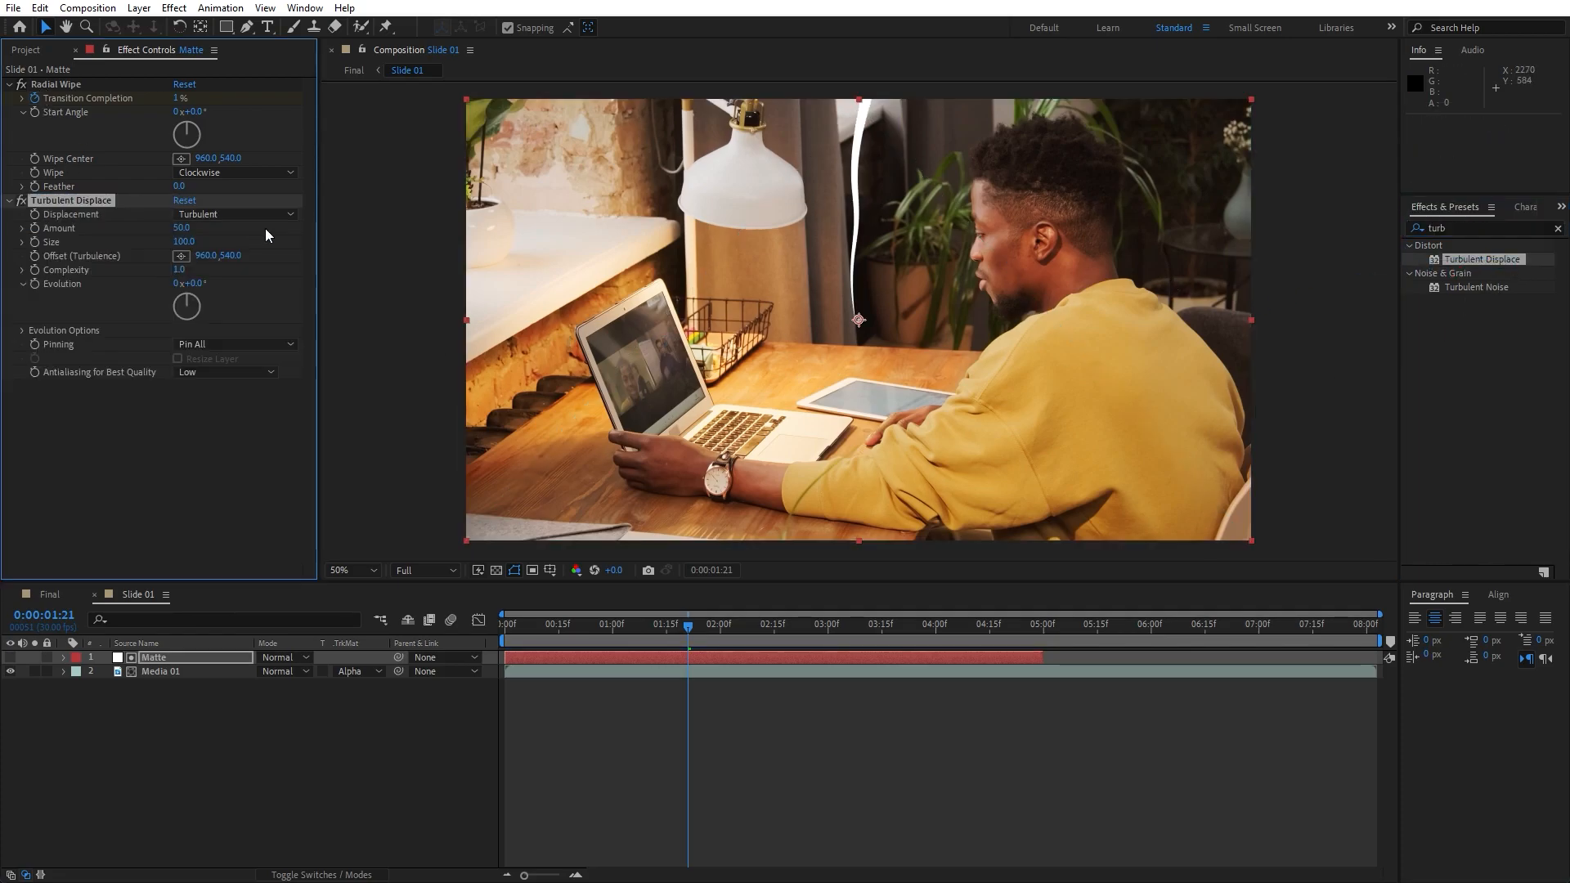
# - Set the Matte's Turbulent Displace to Twist displacement with an Amount of 200, checking the wipe at 0:00:01:04
pyautogui.moveTo(675, 629); pyautogui.dragTo(626, 622)
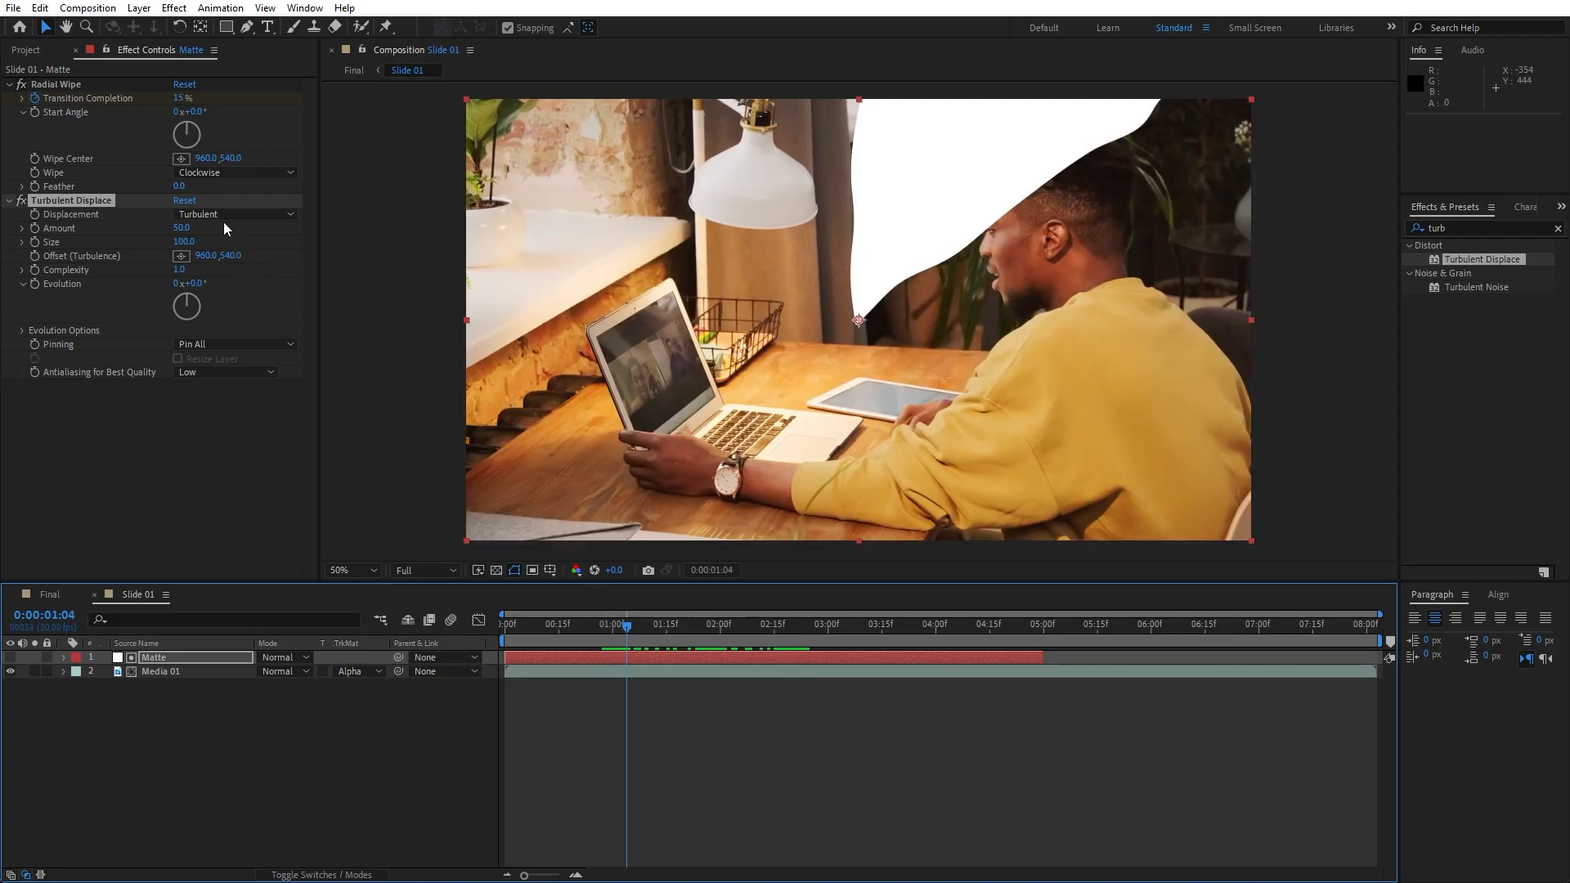
pyautogui.click(183, 213)
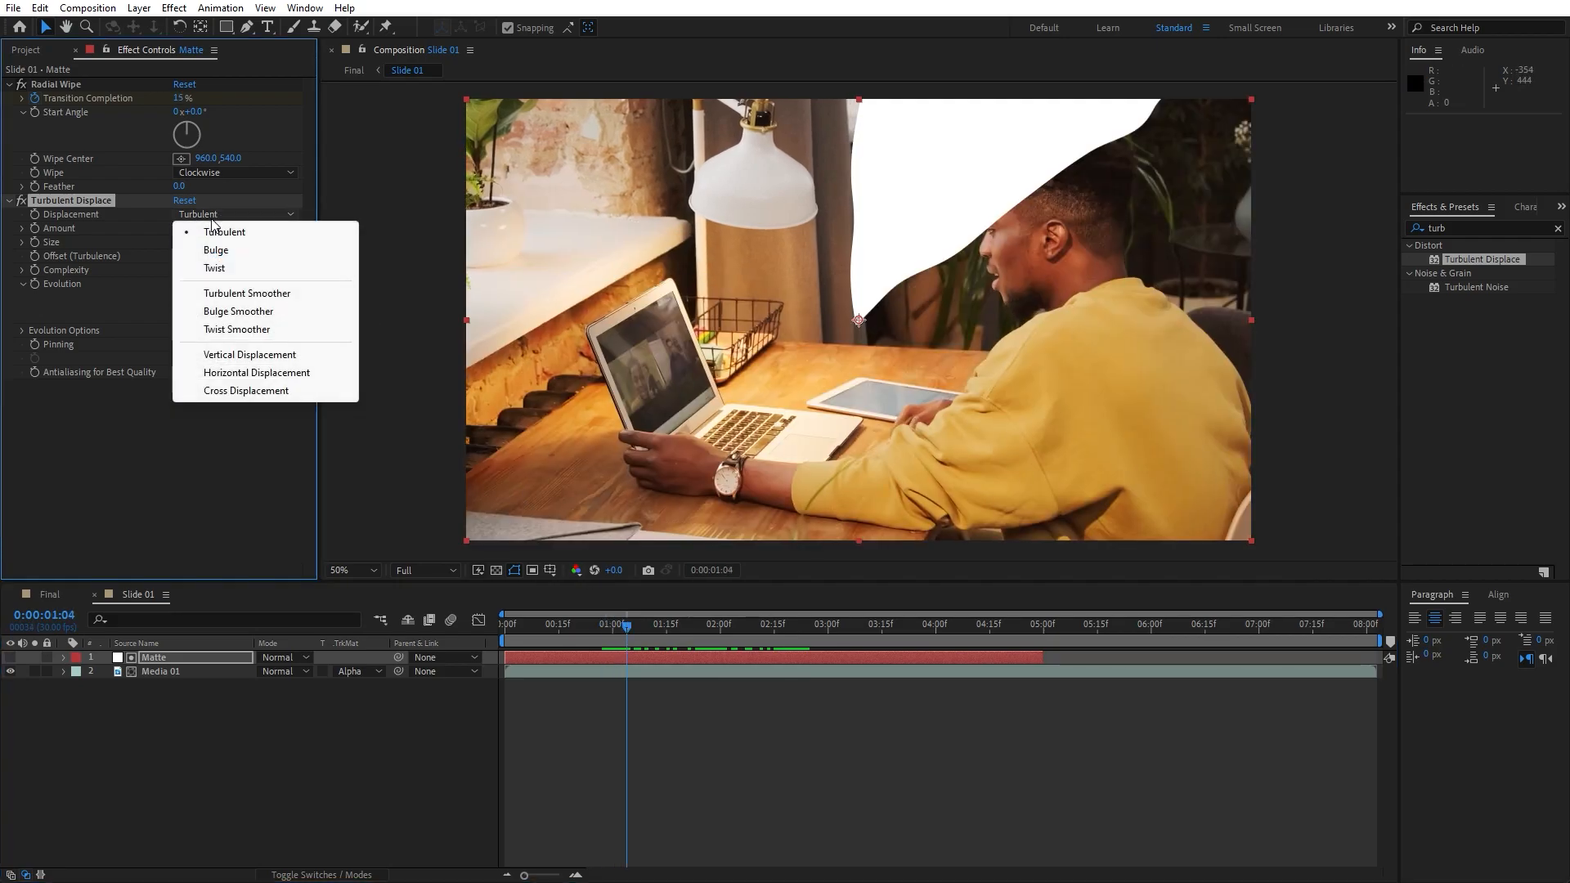
pyautogui.click(233, 271)
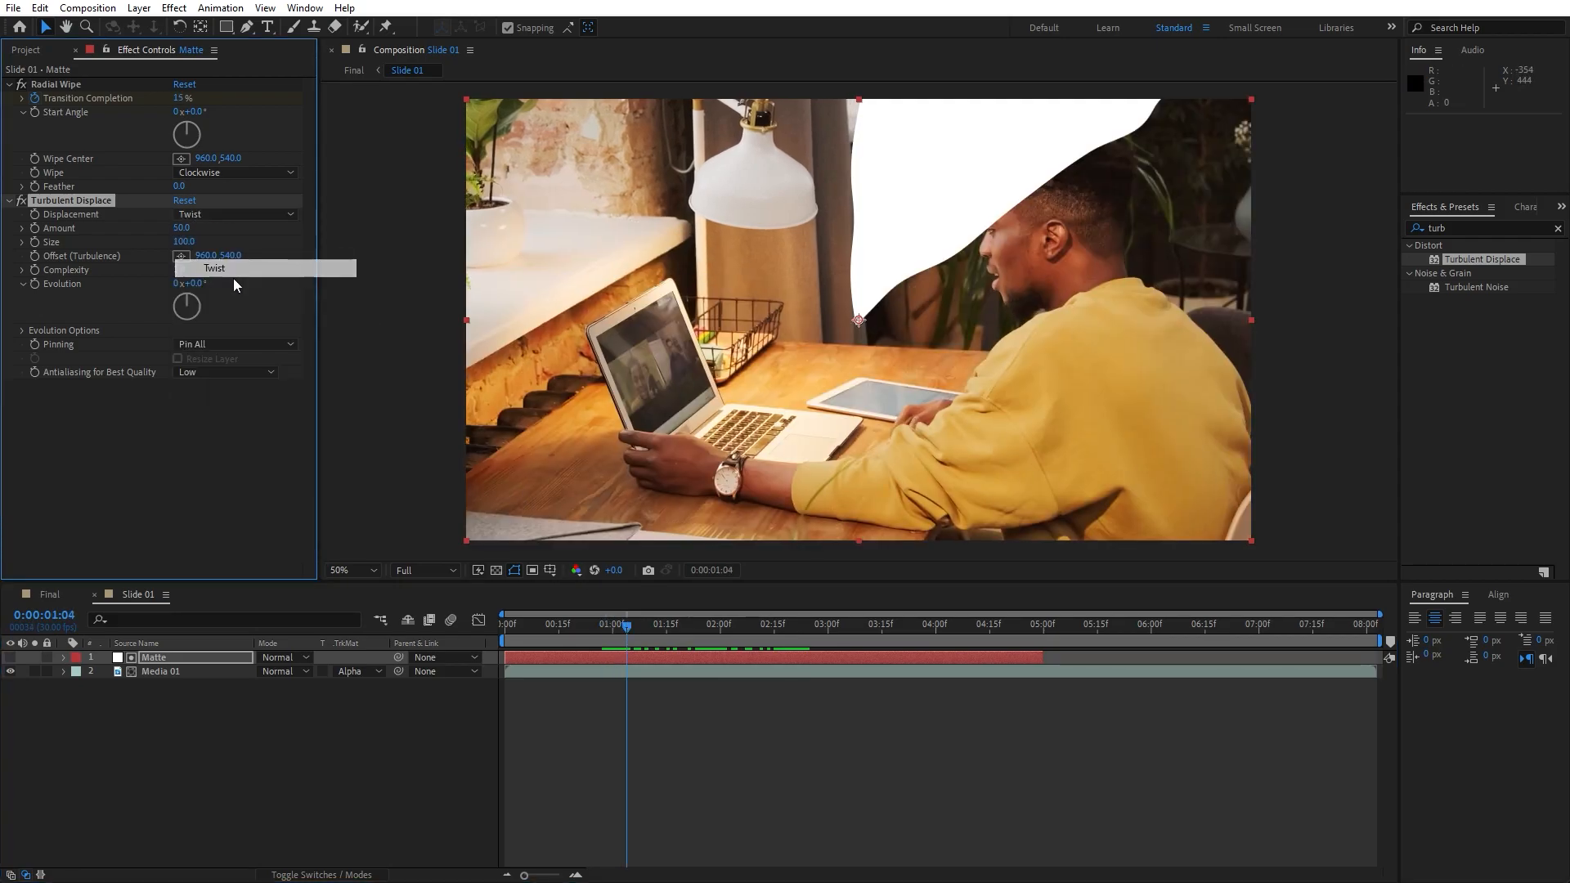
pyautogui.click(182, 230)
pyautogui.write('200')
pyautogui.press('Return')
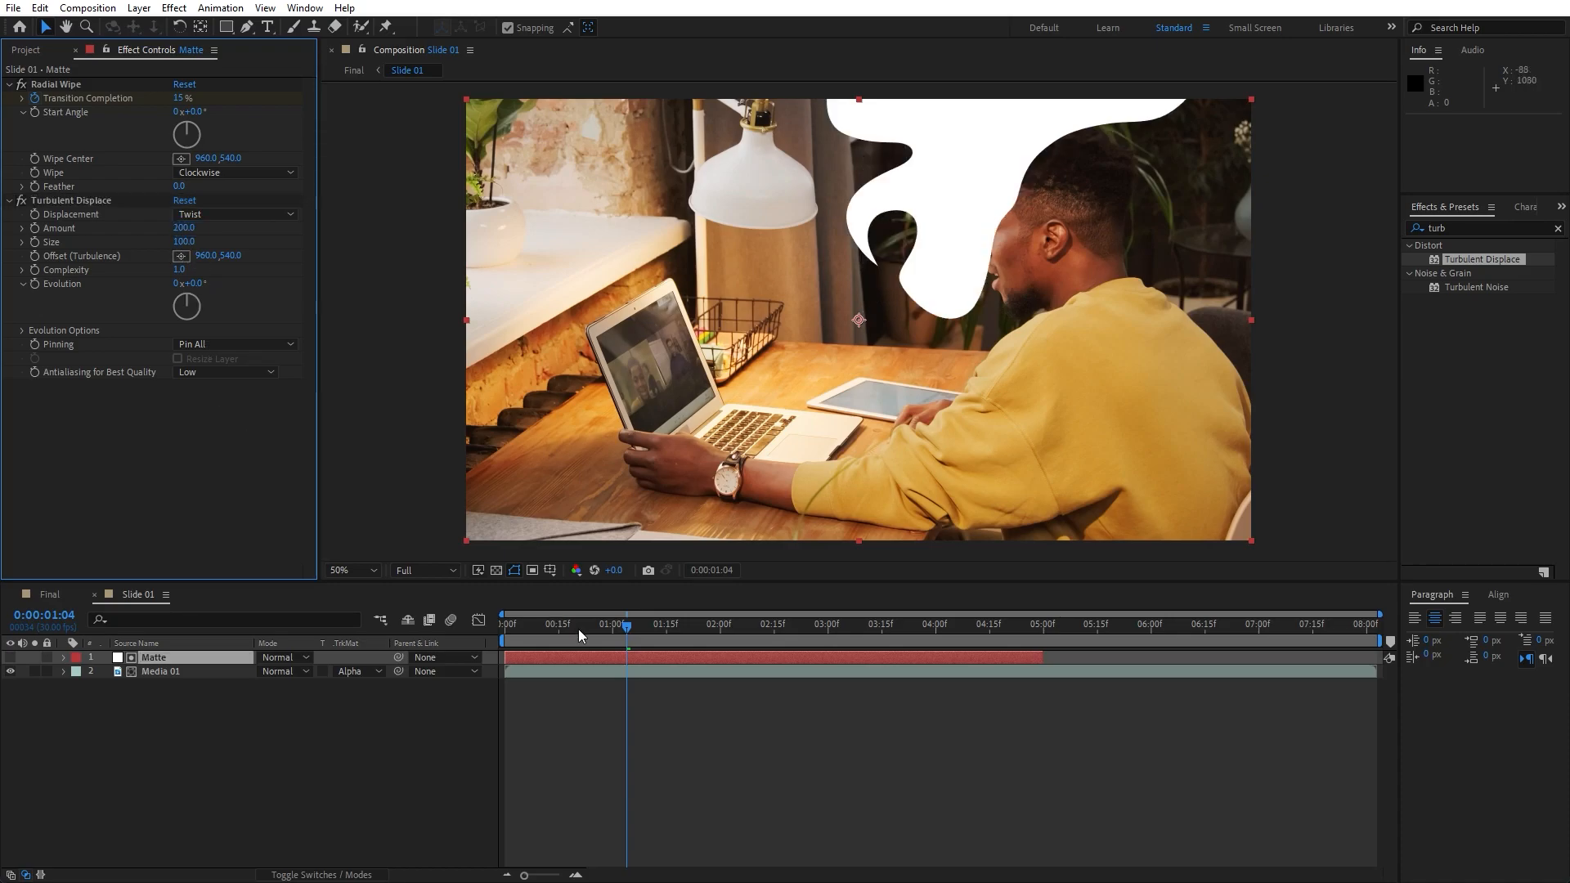
# - Return to the Final composition and preview the distorted wipe, scrubbing to 0:00:01:13
pyautogui.click(61, 596)
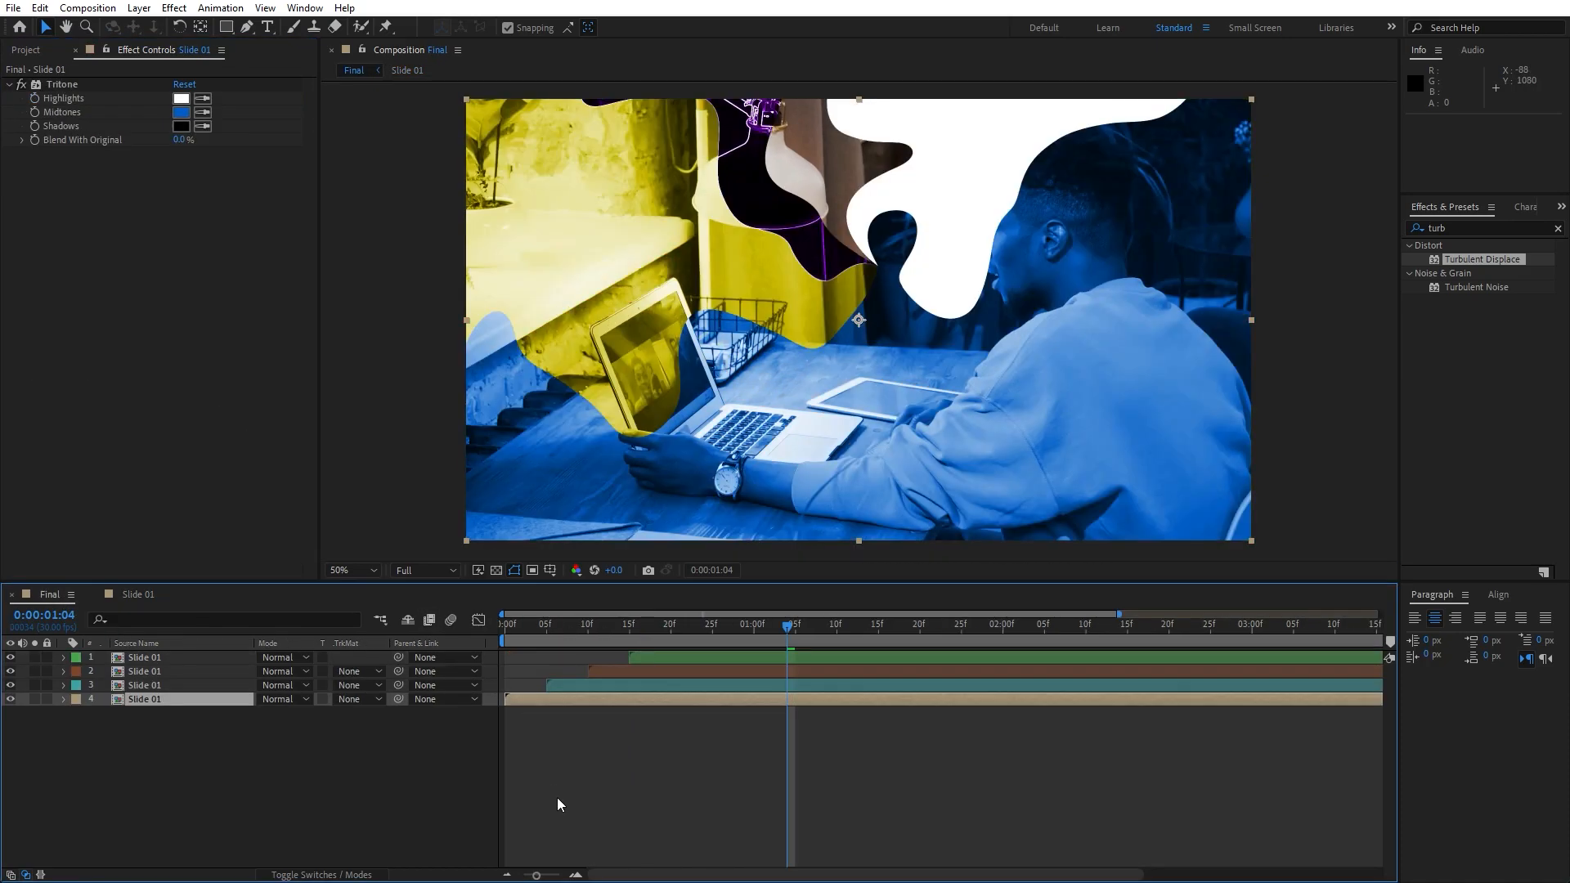
pyautogui.press('space')
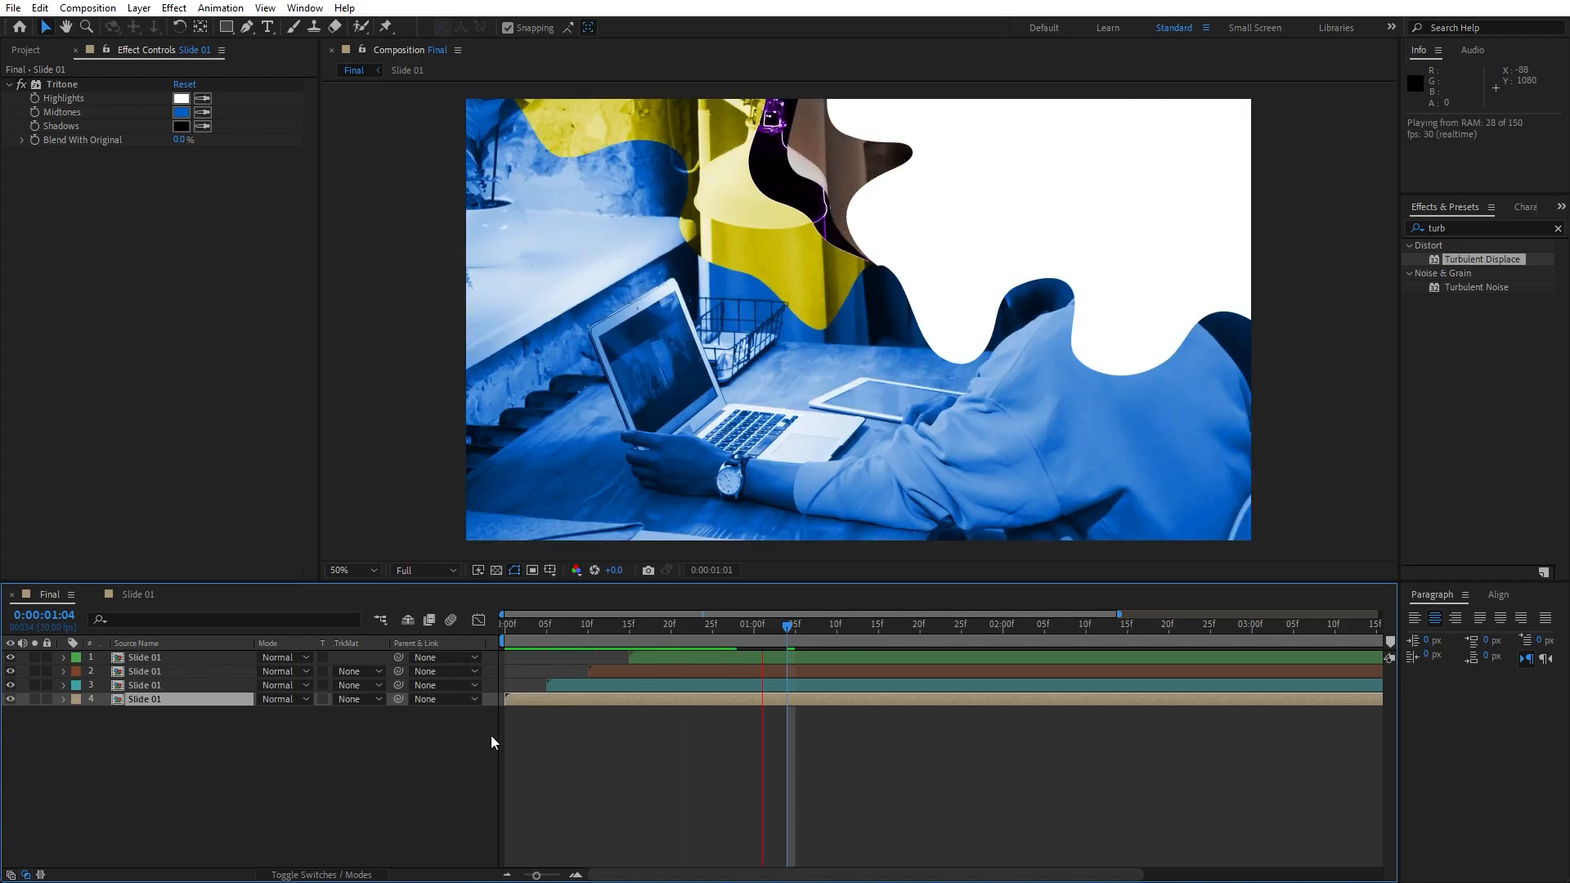
pyautogui.moveTo(537, 628); pyautogui.dragTo(862, 670)
pyautogui.click(222, 761)
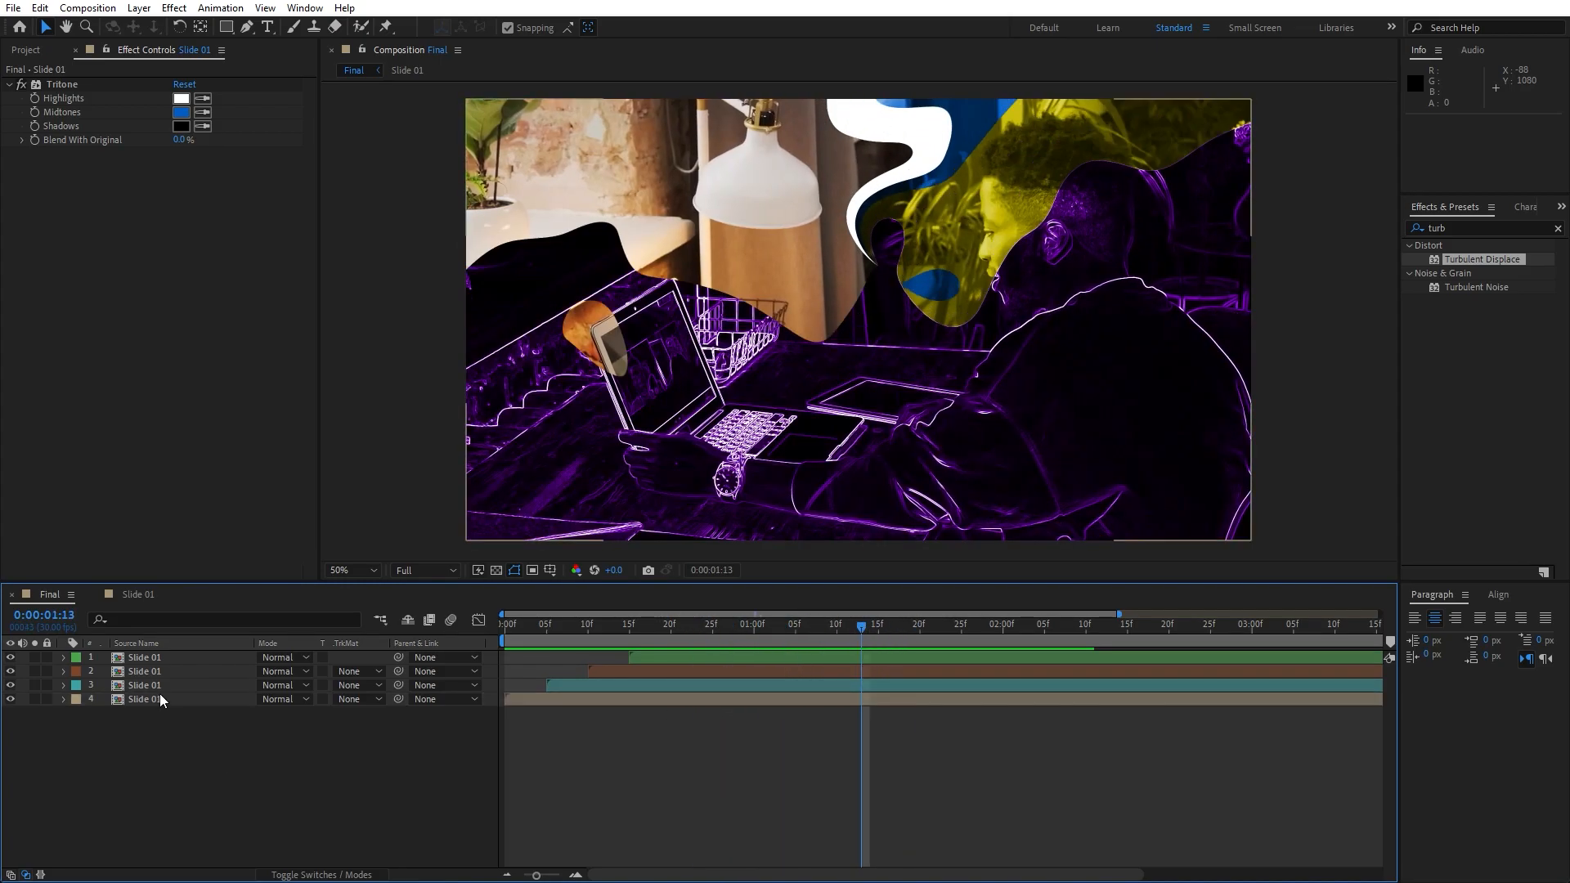
# - Change the Tritone Midtones of the Find Edges Slide 01 layer from purple to bright cyan and preview the transition
pyautogui.click(157, 703)
pyautogui.click(169, 685)
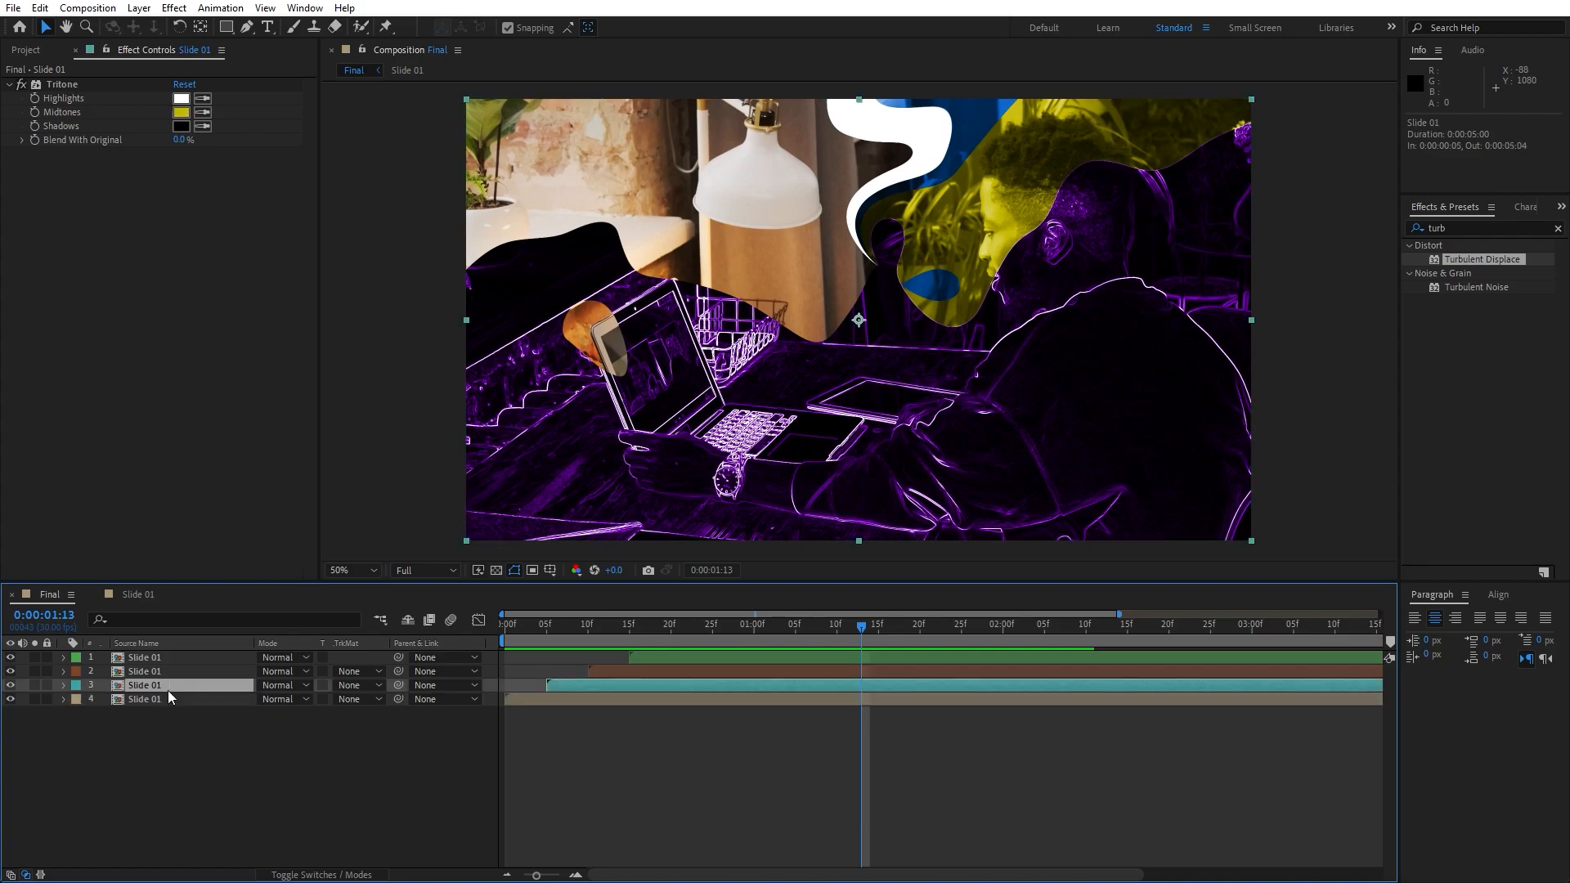
pyautogui.click(157, 672)
pyautogui.click(181, 154)
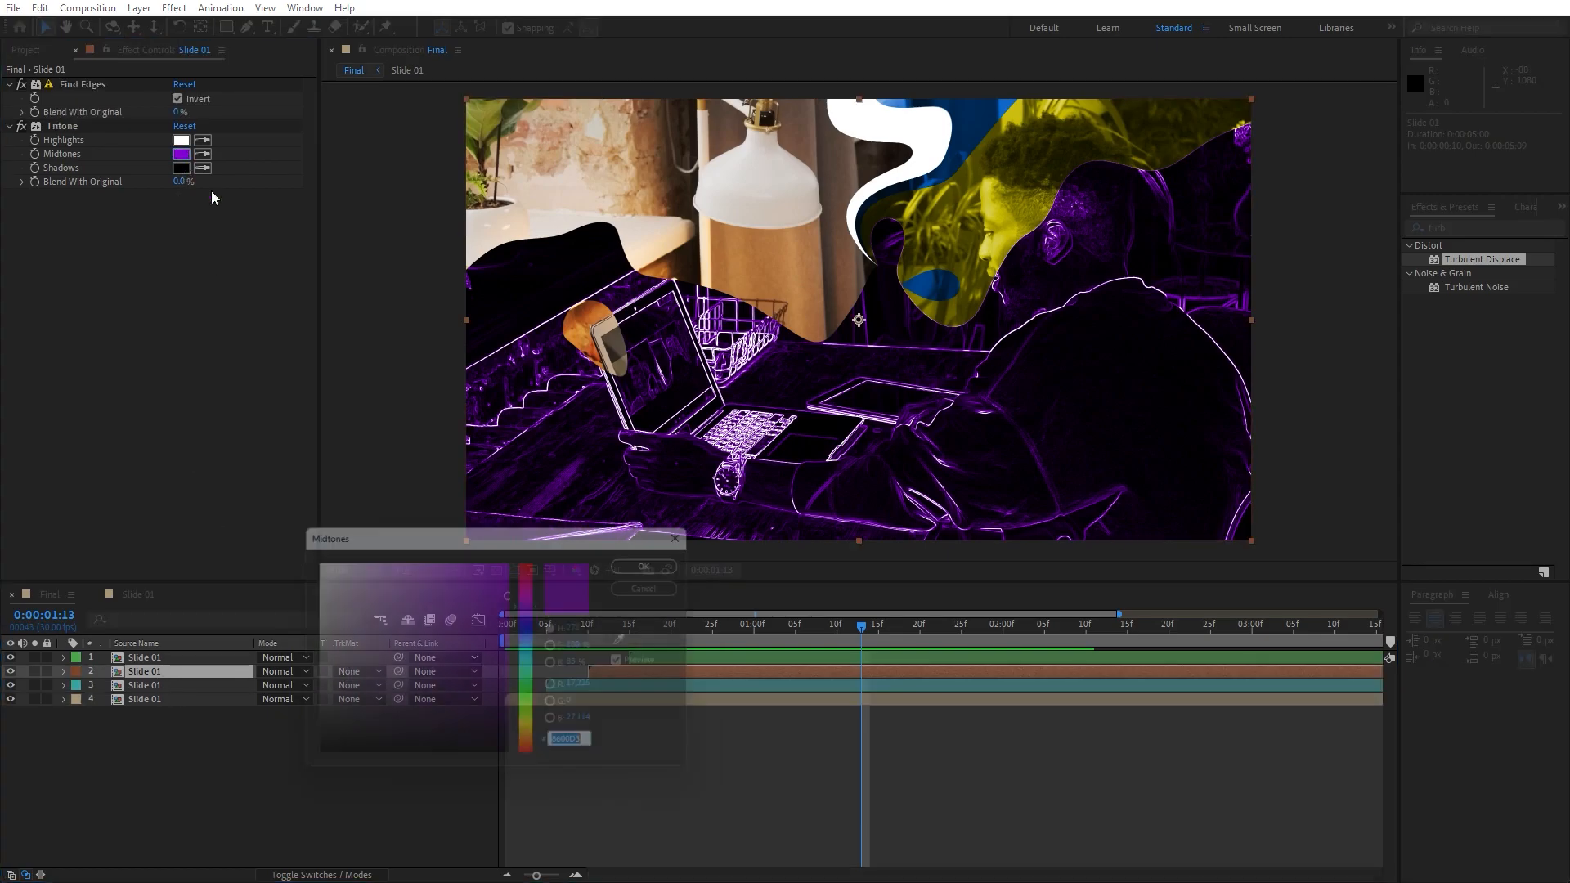
pyautogui.moveTo(530, 684); pyautogui.dragTo(538, 659)
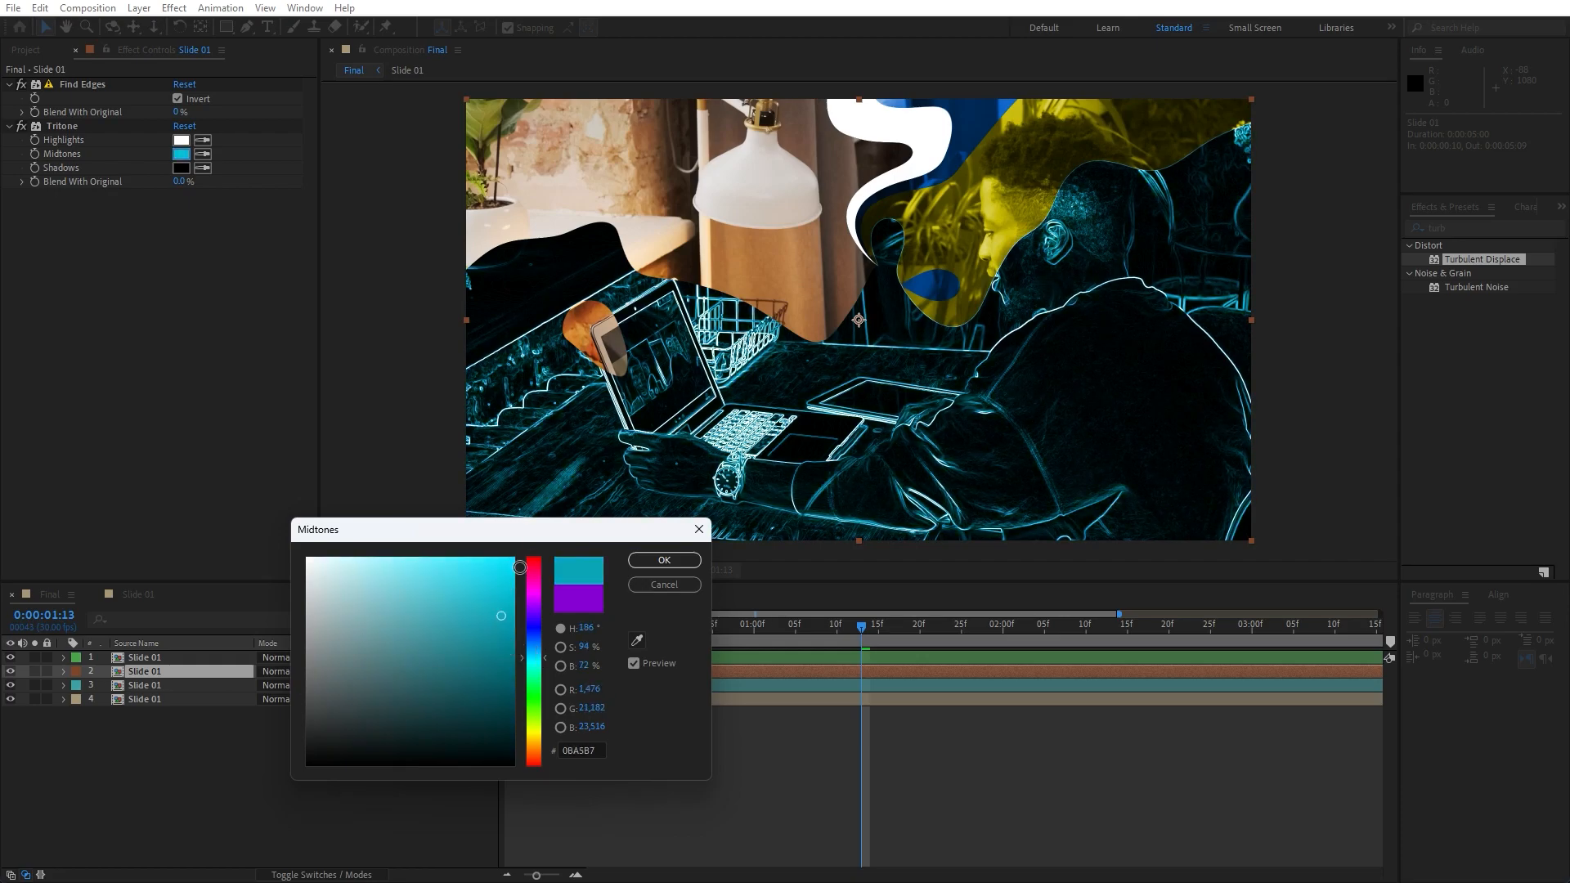
pyautogui.click(651, 562)
pyautogui.press('space')
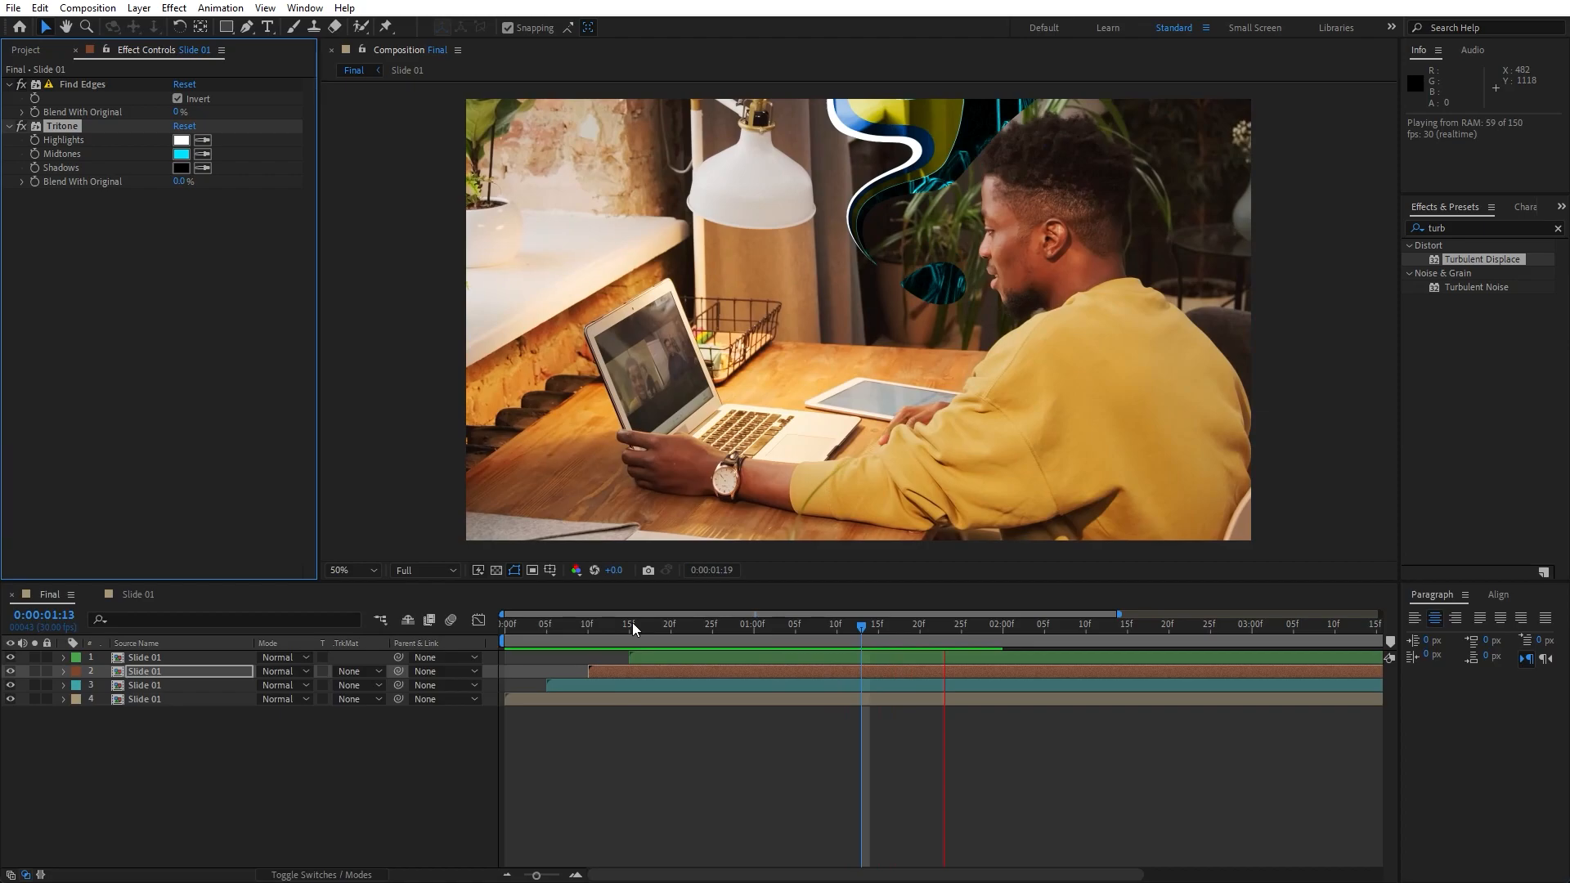
# - Tighten the stagger of the upper three Slide 01 layers so they start at about 2, 4 and 7 frames
pyautogui.click(629, 624)
pyautogui.moveTo(576, 683); pyautogui.dragTo(548, 688)
pyautogui.moveTo(647, 674); pyautogui.dragTo(606, 674)
pyautogui.click(423, 719)
# - Preview the tightened wipe transition and scrub to 0:00:01:15
pyautogui.press('space')
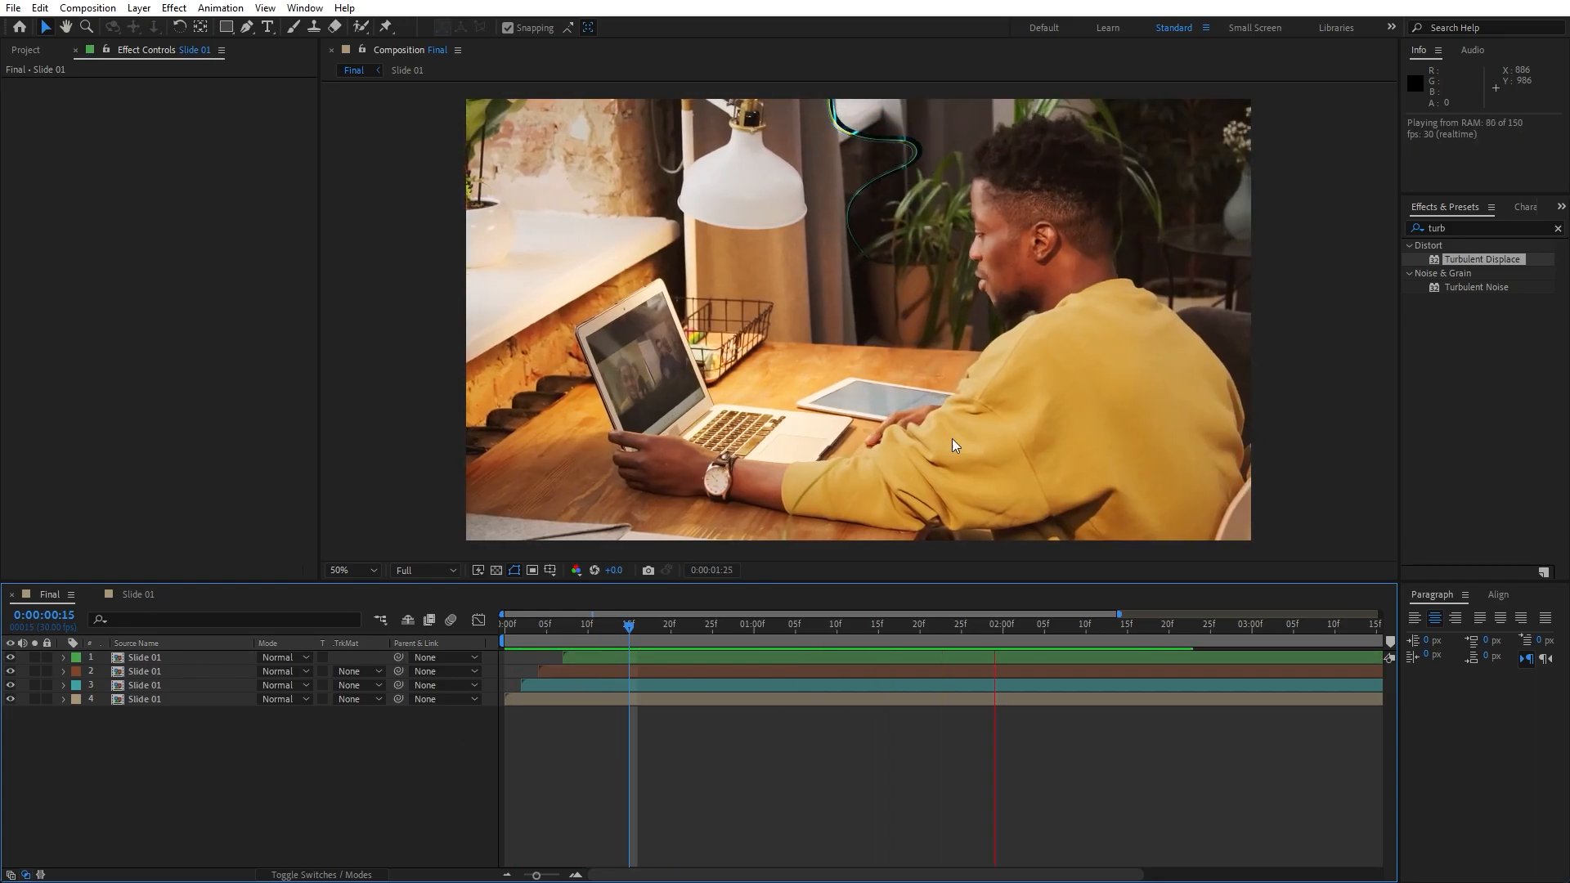
pyautogui.moveTo(641, 630); pyautogui.dragTo(879, 641)
pyautogui.press('space')
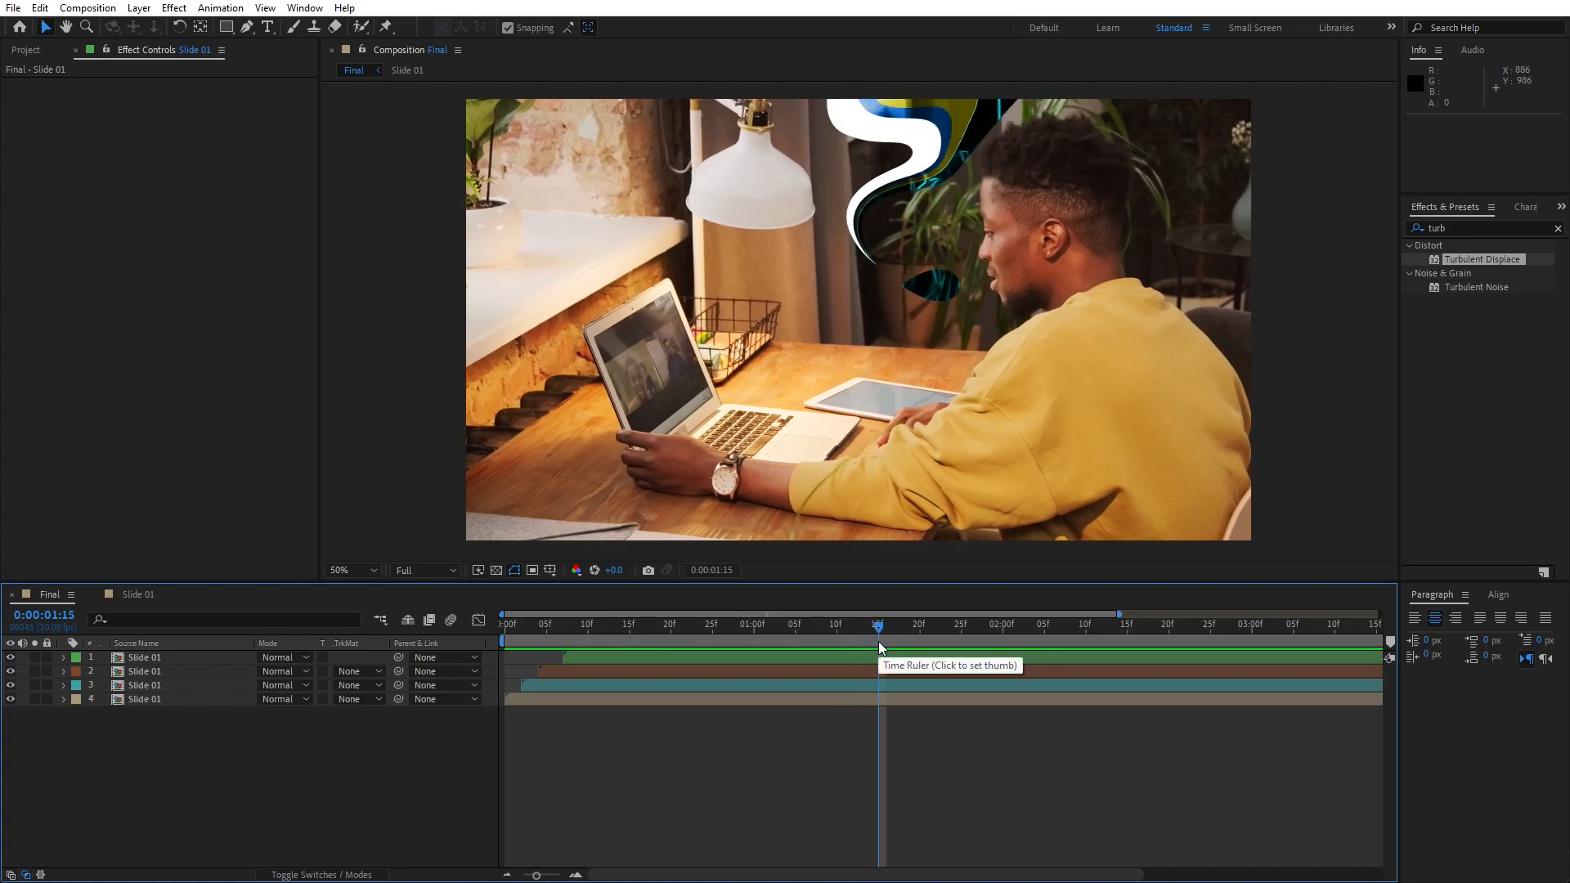